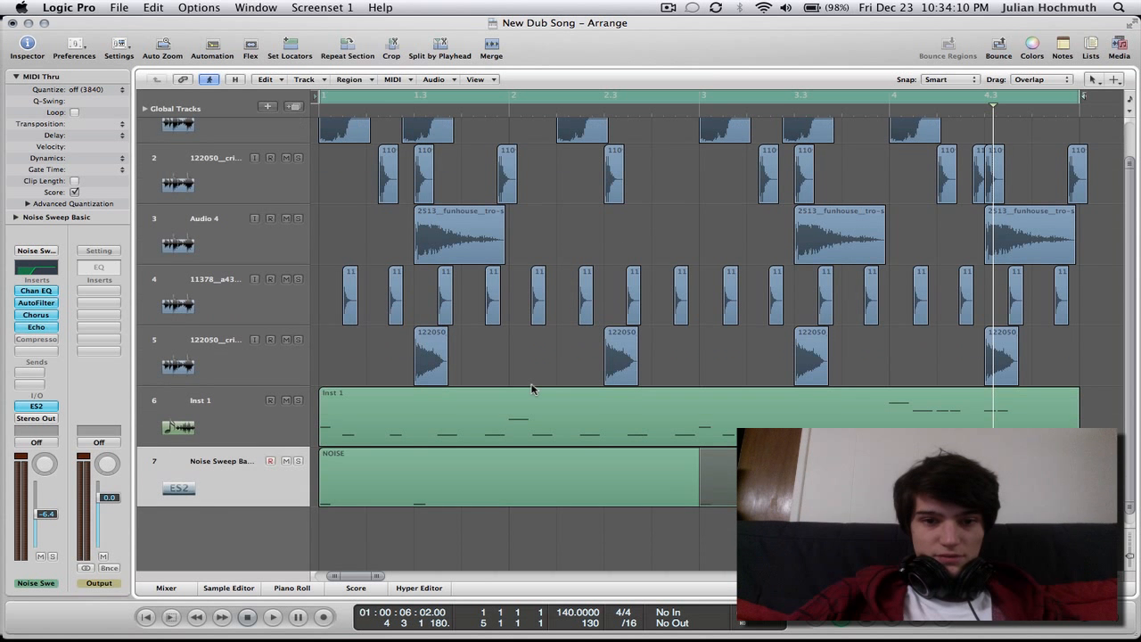
# Play the arrangement from the beginning, and replay it with the track 5 snare soloed.
pyautogui.scroll(2, 532, 389)
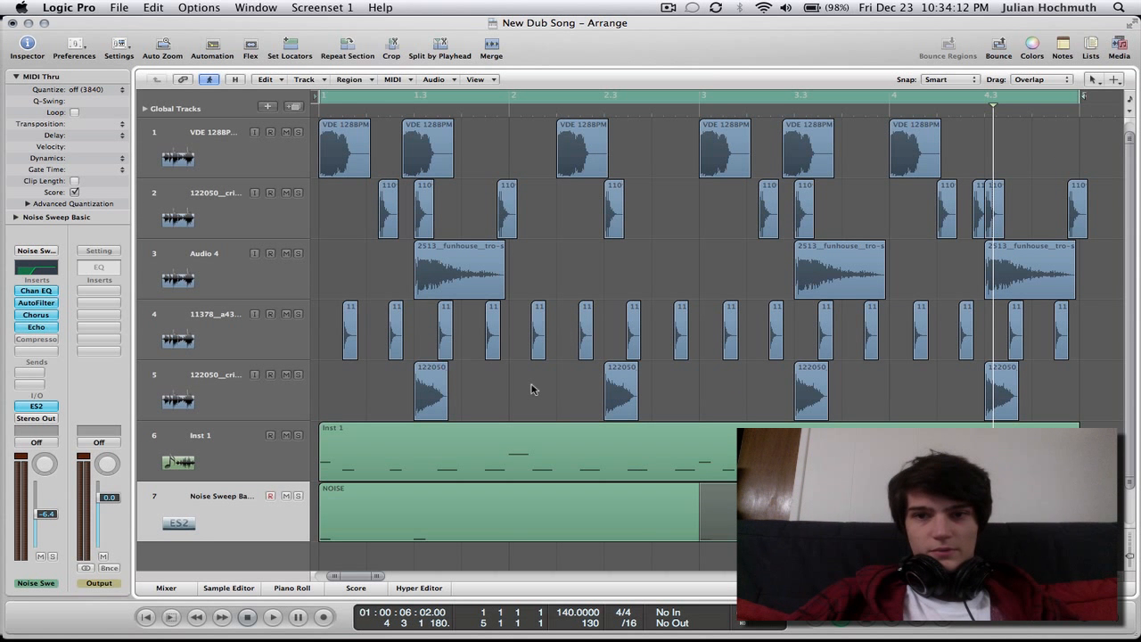
pyautogui.scroll(-2, 532, 389)
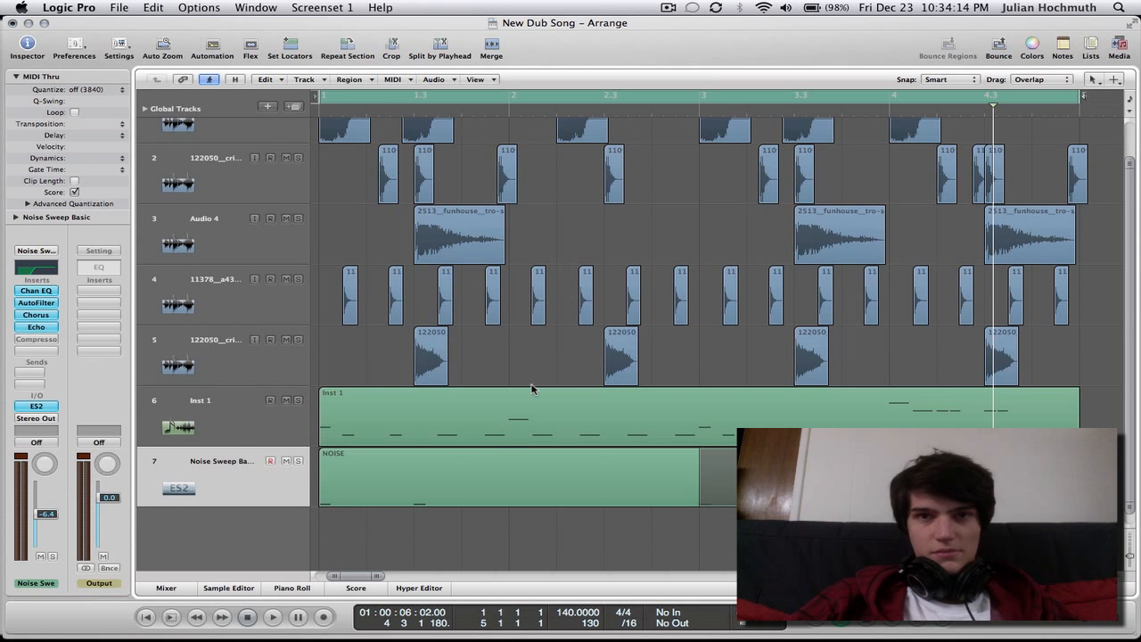
pyautogui.scroll(2, 531, 389)
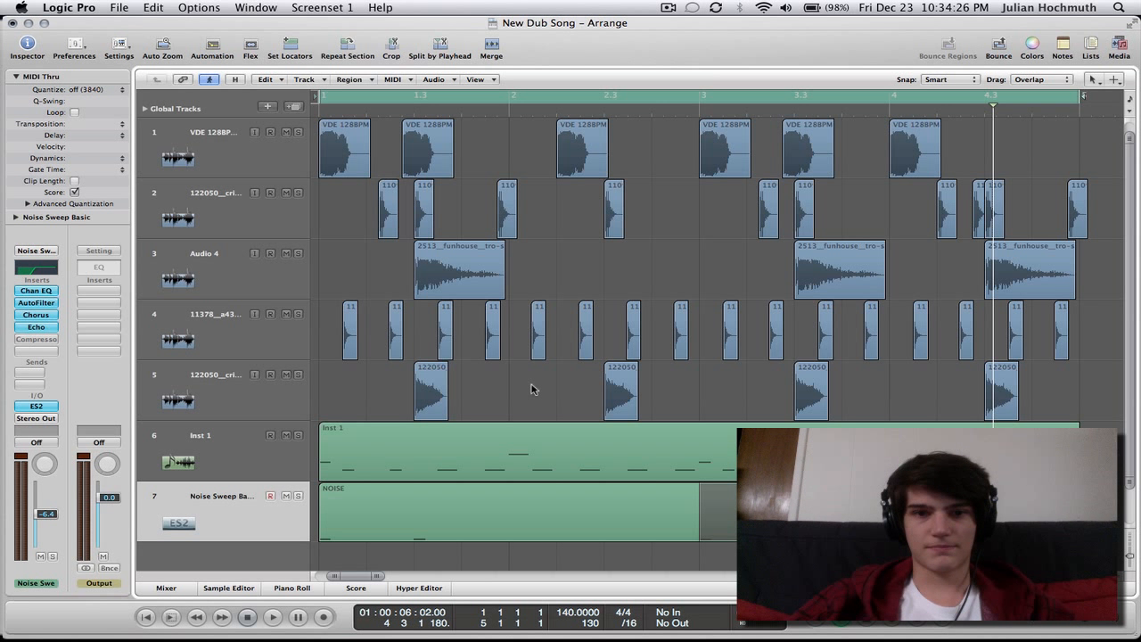
pyautogui.press('Return')
pyautogui.press('space')
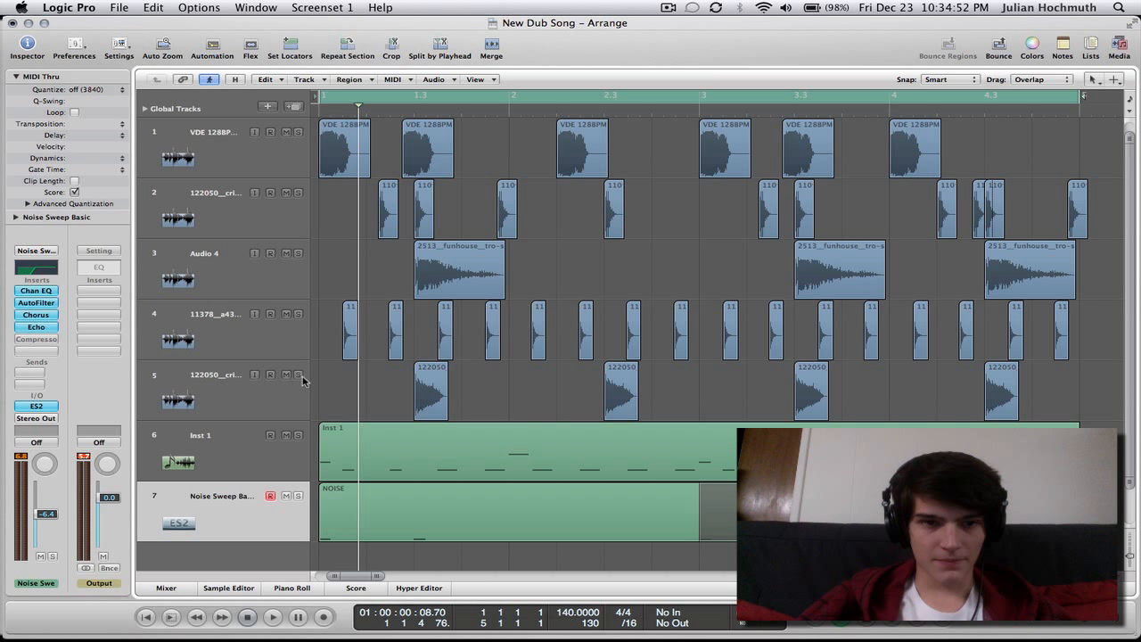
pyautogui.press('space')
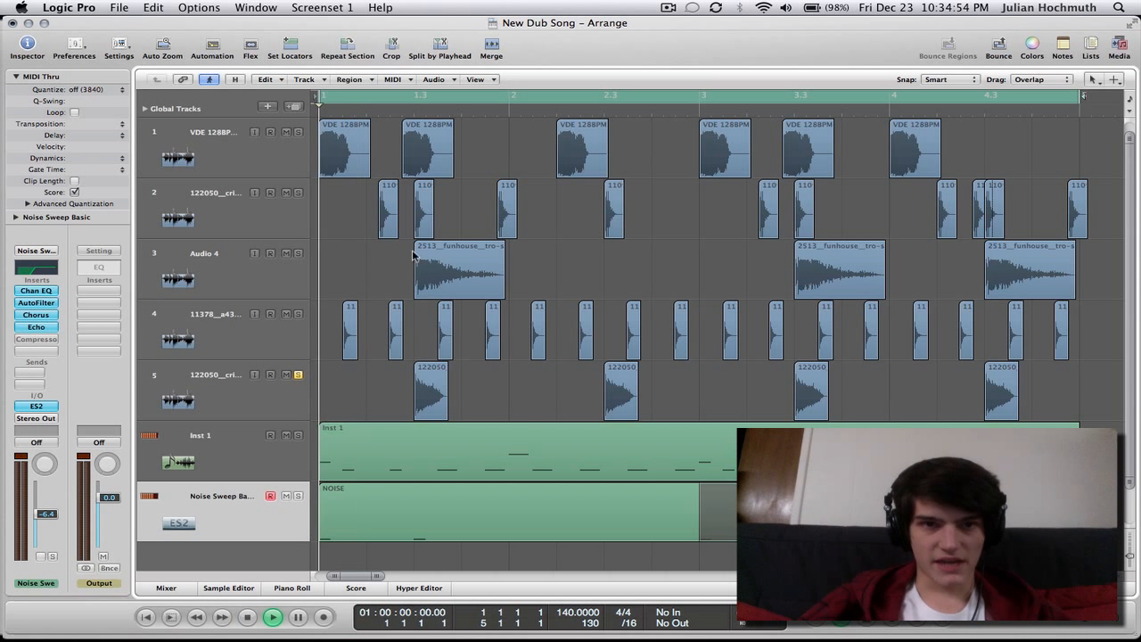
# Create one new stereo audio track with Input 1-2 and Output 1-2 directly below track 5.
pyautogui.click(223, 399)
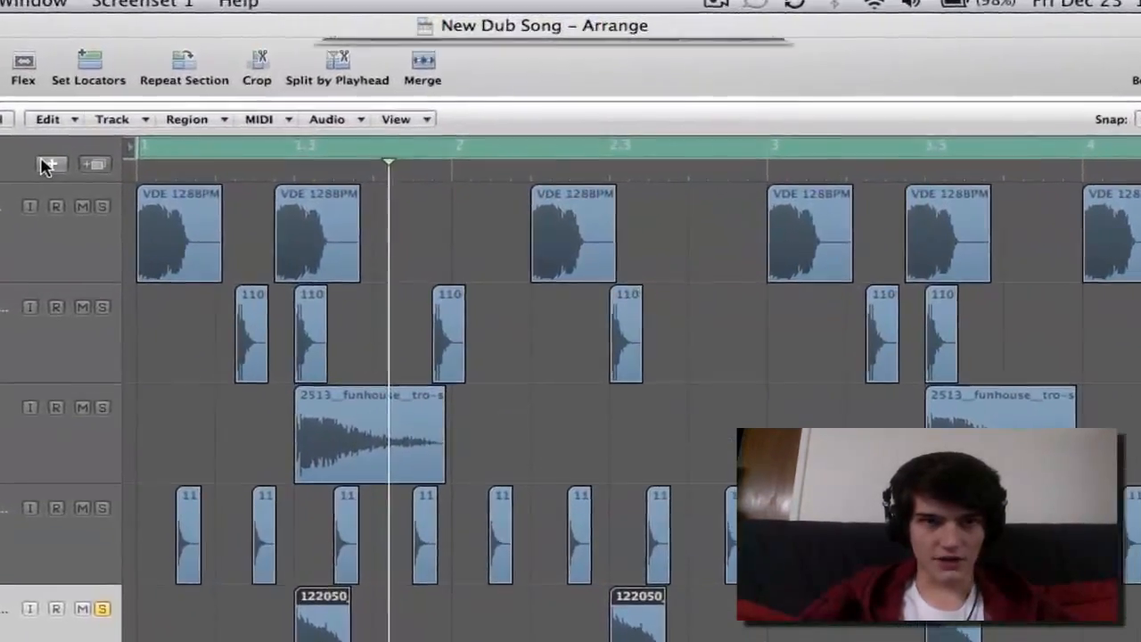
pyautogui.click(182, 130)
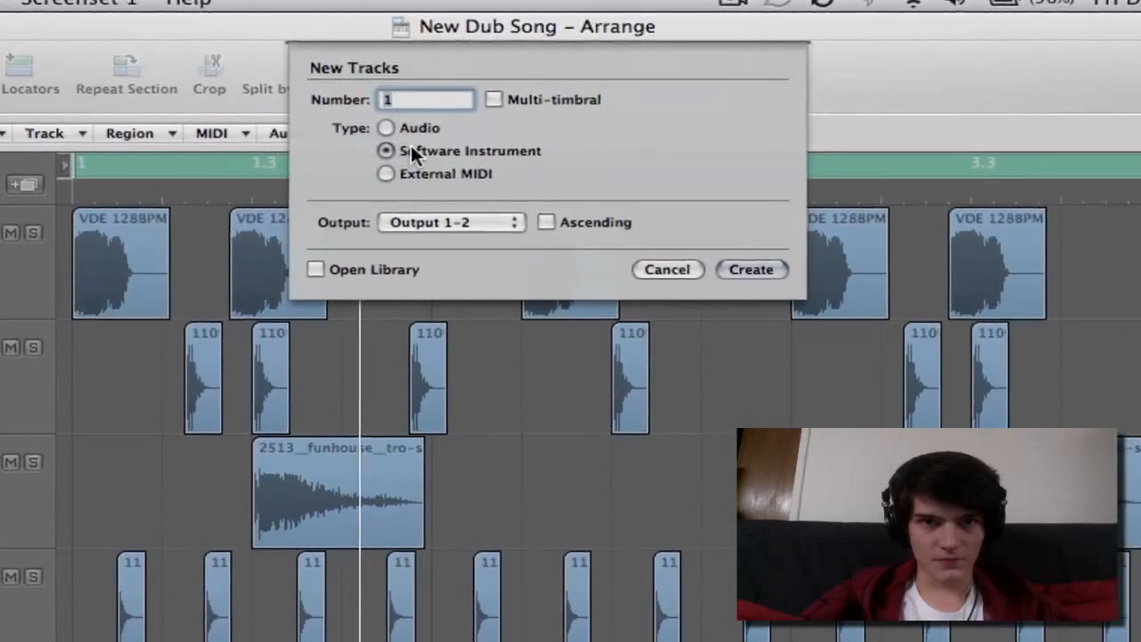
pyautogui.click(400, 122)
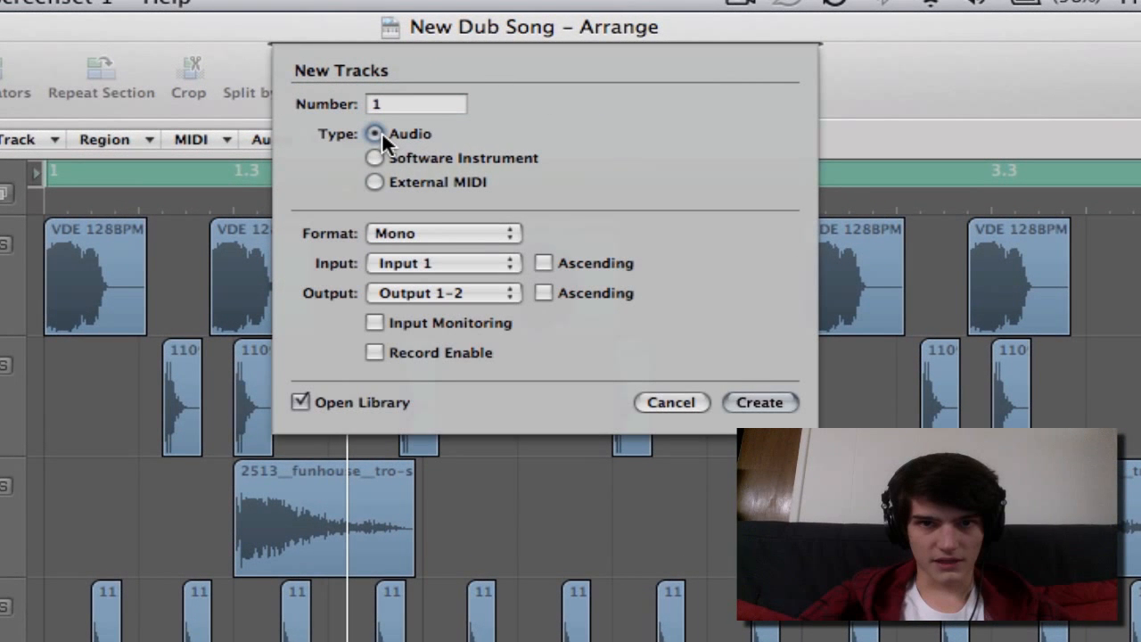
pyautogui.click(434, 234)
pyautogui.click(433, 252)
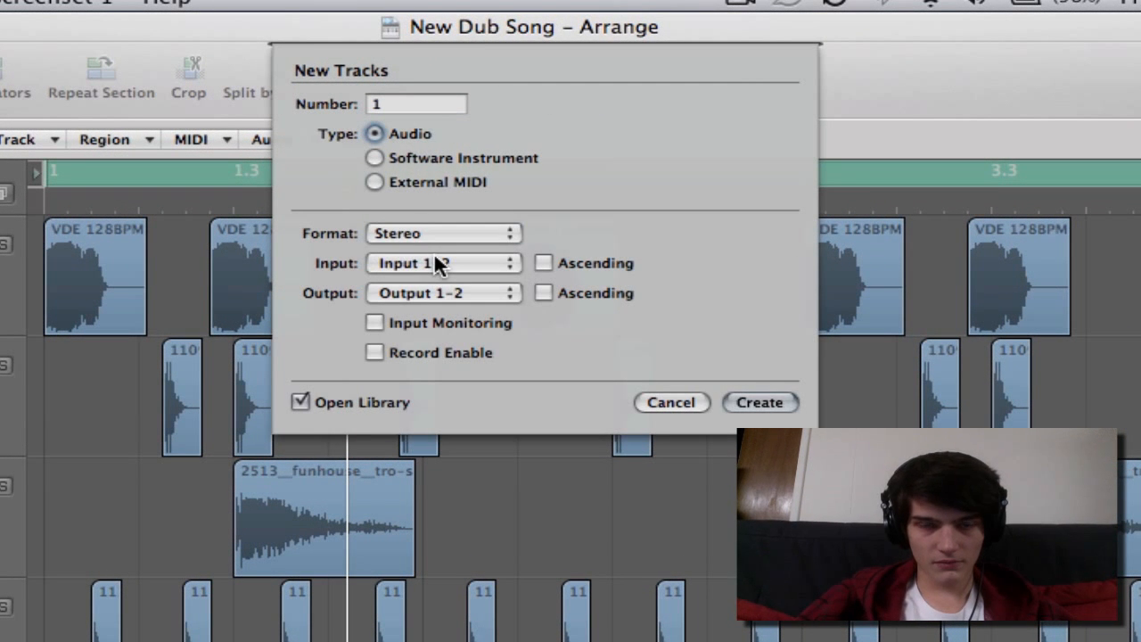
pyautogui.press('Return')
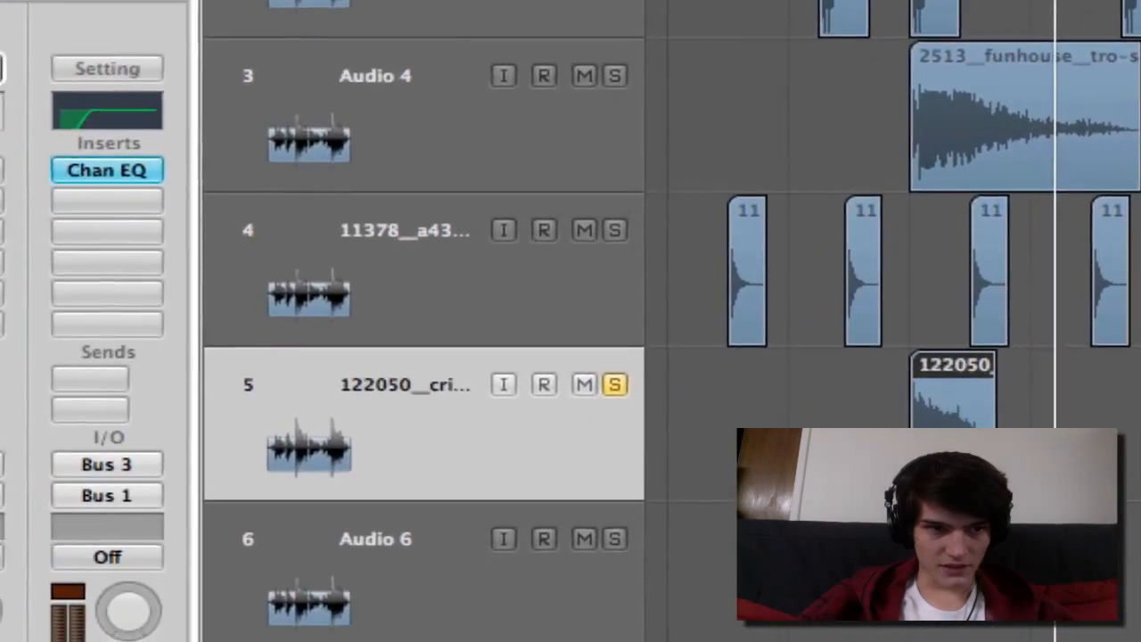
# Insert a Space Designer reverb on track 5 and raise its Rev output level slightly.
pyautogui.click(33, 98)
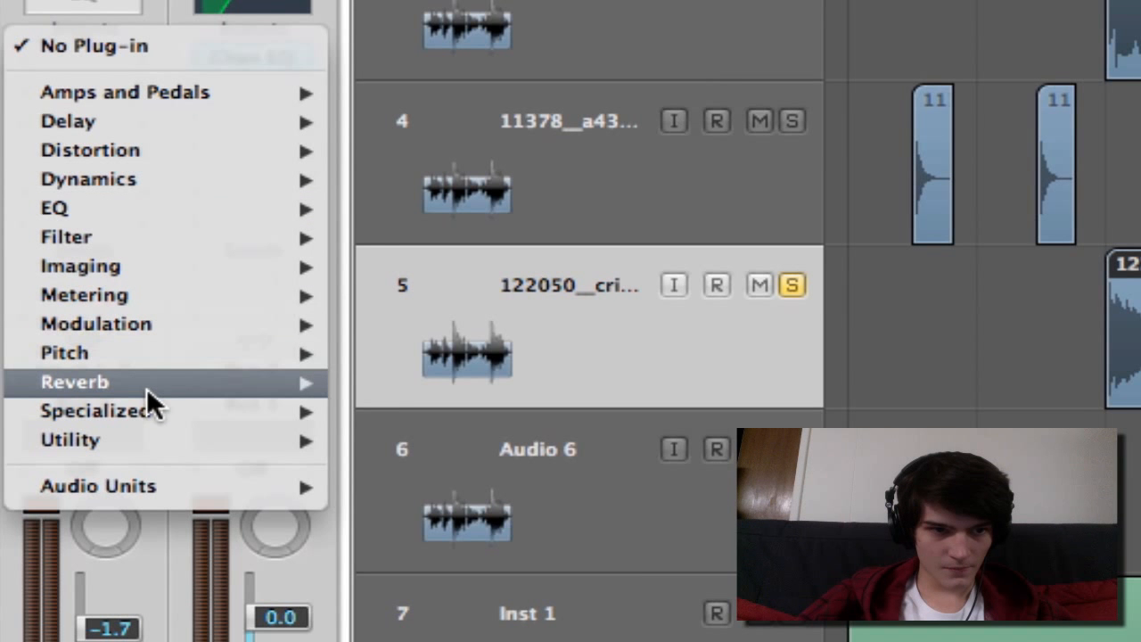
pyautogui.moveTo(146, 384)
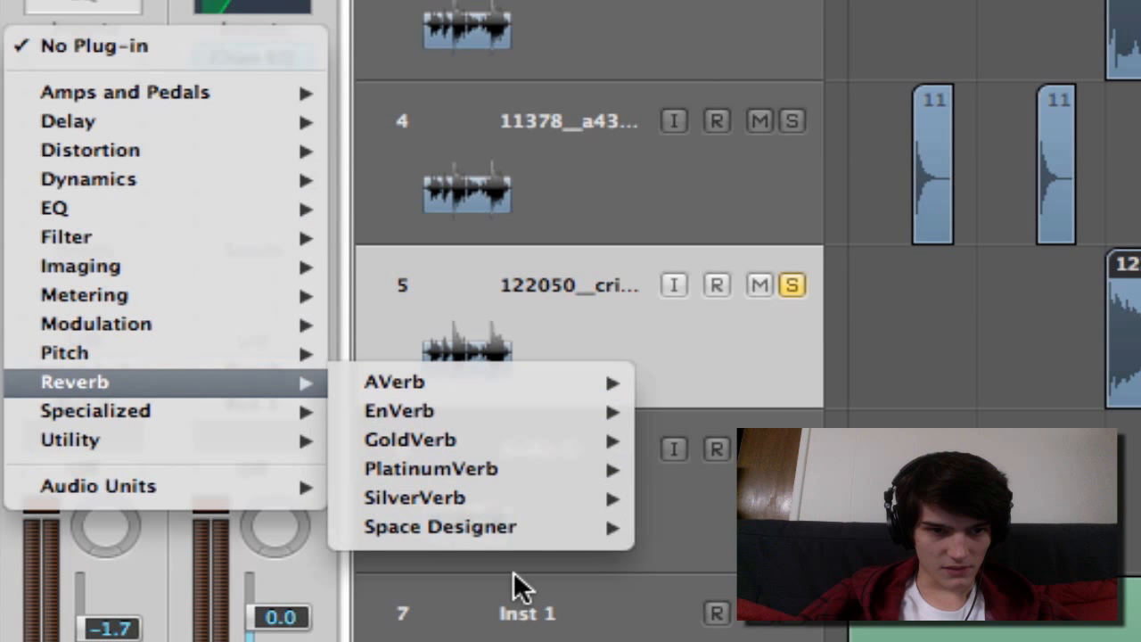
pyautogui.moveTo(574, 536)
pyautogui.click(724, 527)
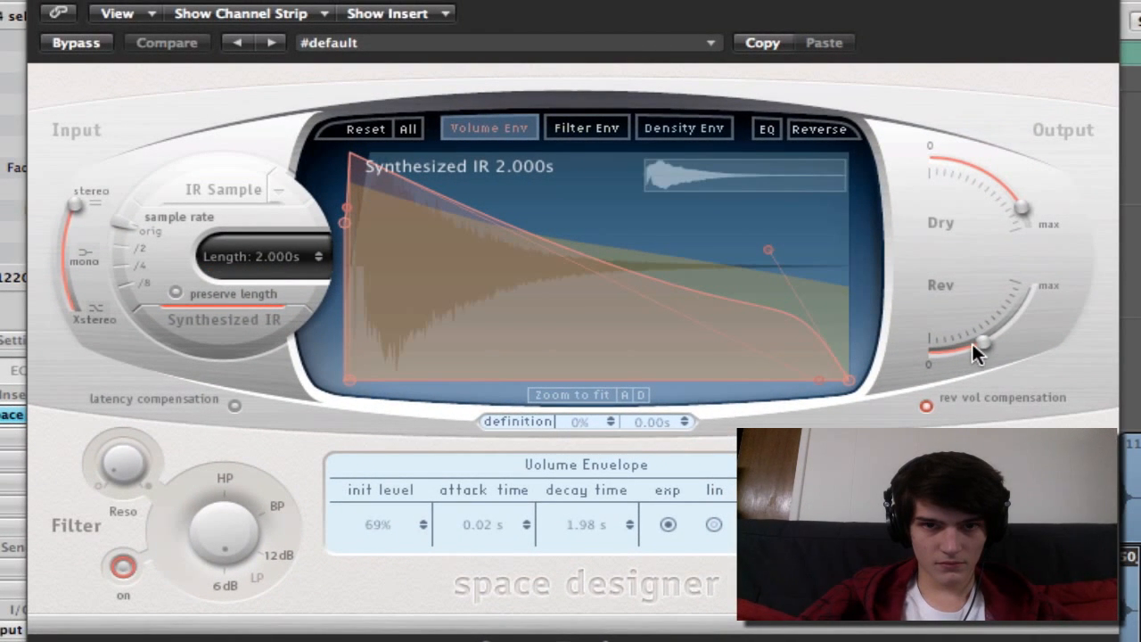
pyautogui.moveTo(972, 350); pyautogui.dragTo(989, 330)
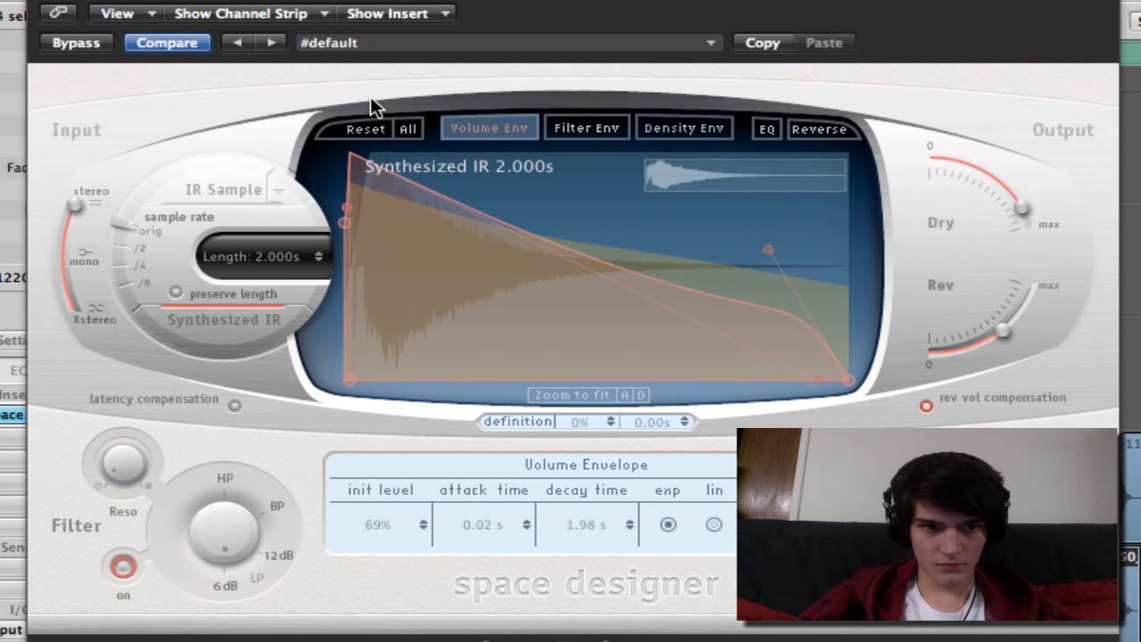
pyautogui.click(45, 0)
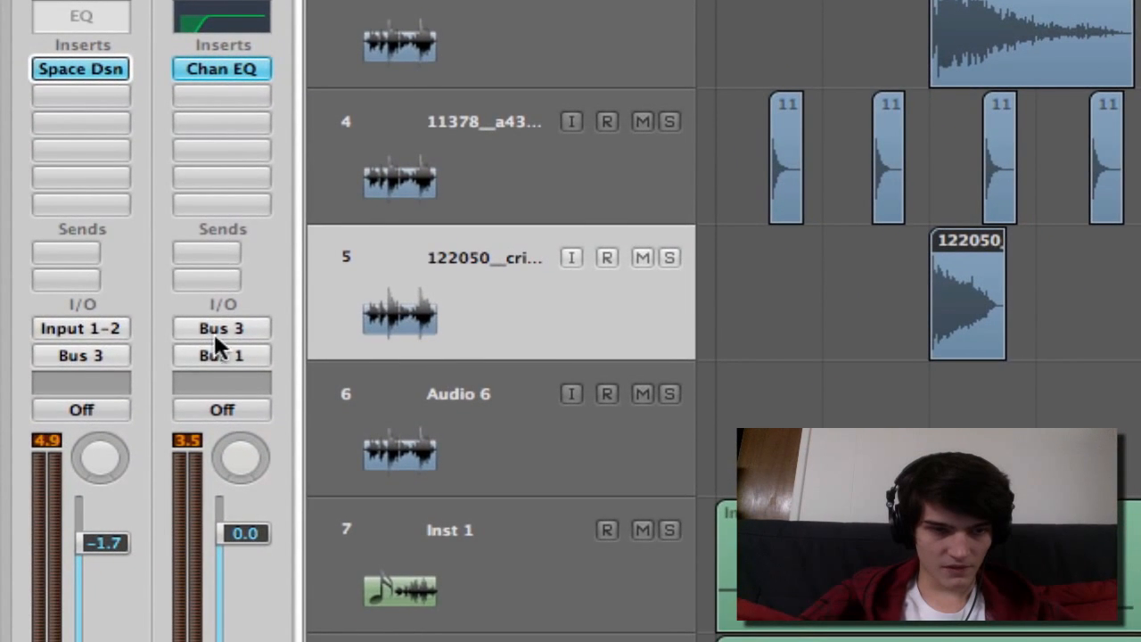
# Route the output of the track 5 snare to Bus 30.
pyautogui.click(435, 424)
pyautogui.click(462, 332)
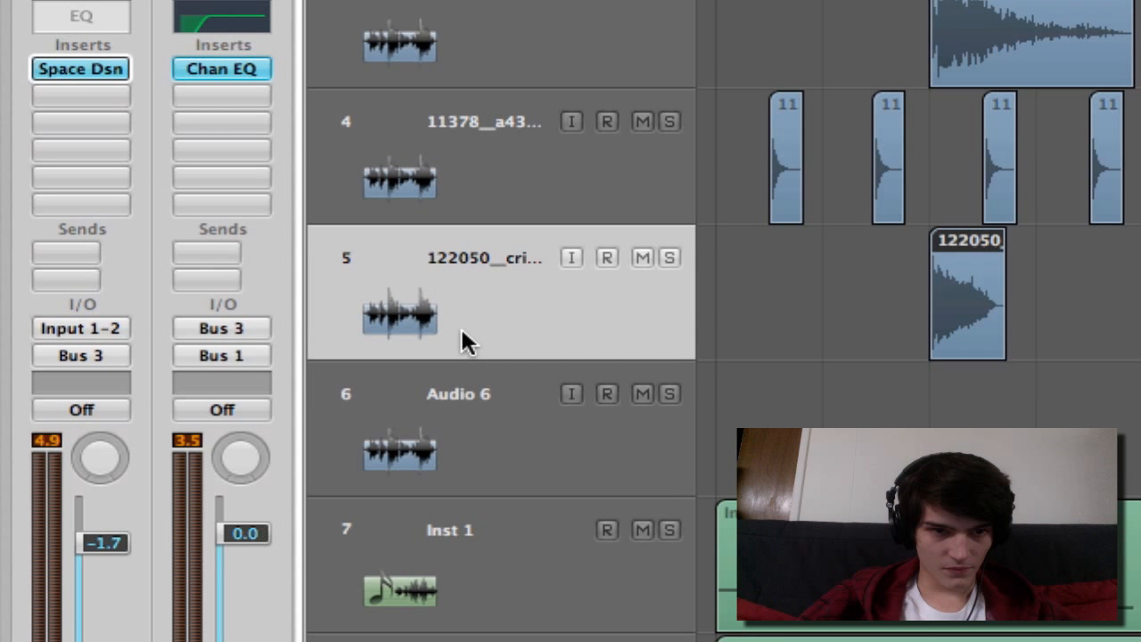
pyautogui.click(81, 356)
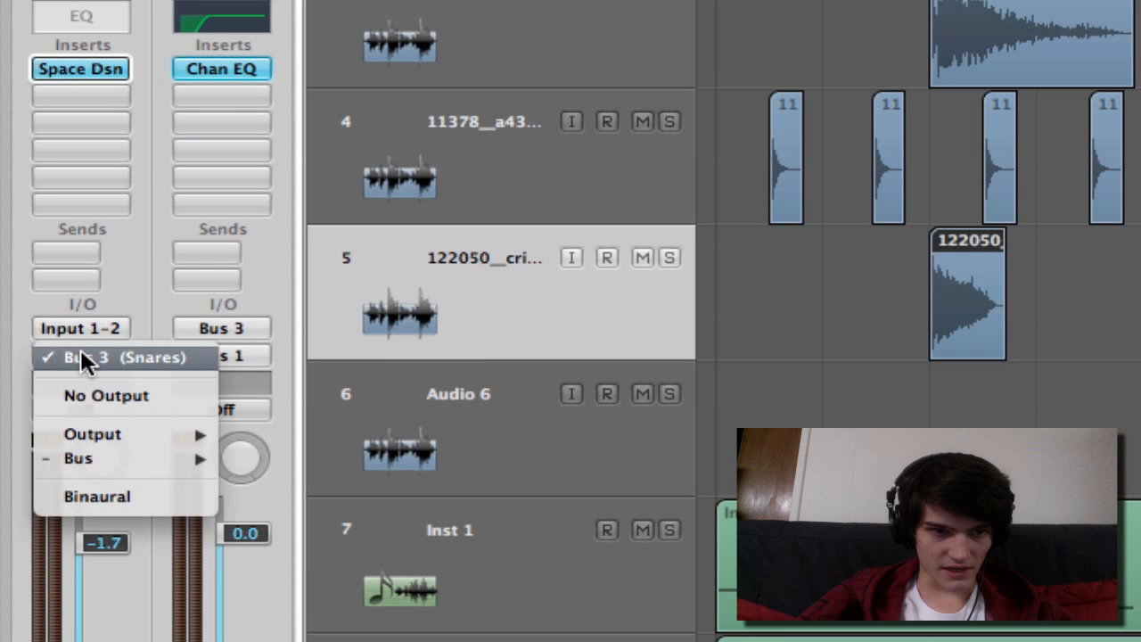
pyautogui.moveTo(144, 461)
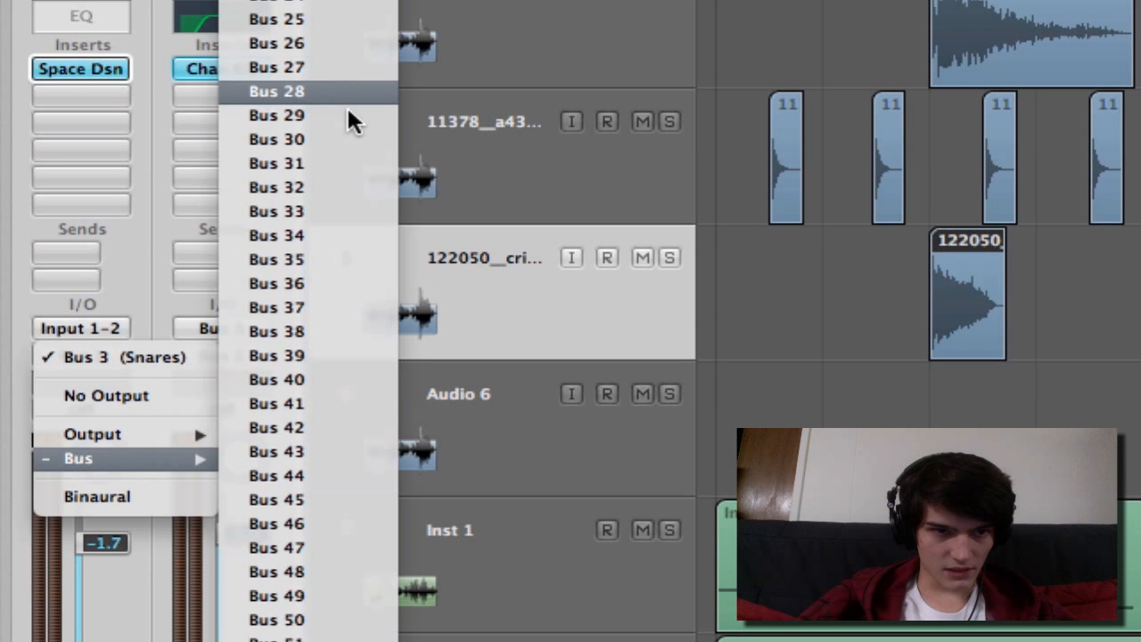
pyautogui.click(339, 141)
# Set the input of the Audio 6 track to Bus 30.
pyautogui.click(521, 456)
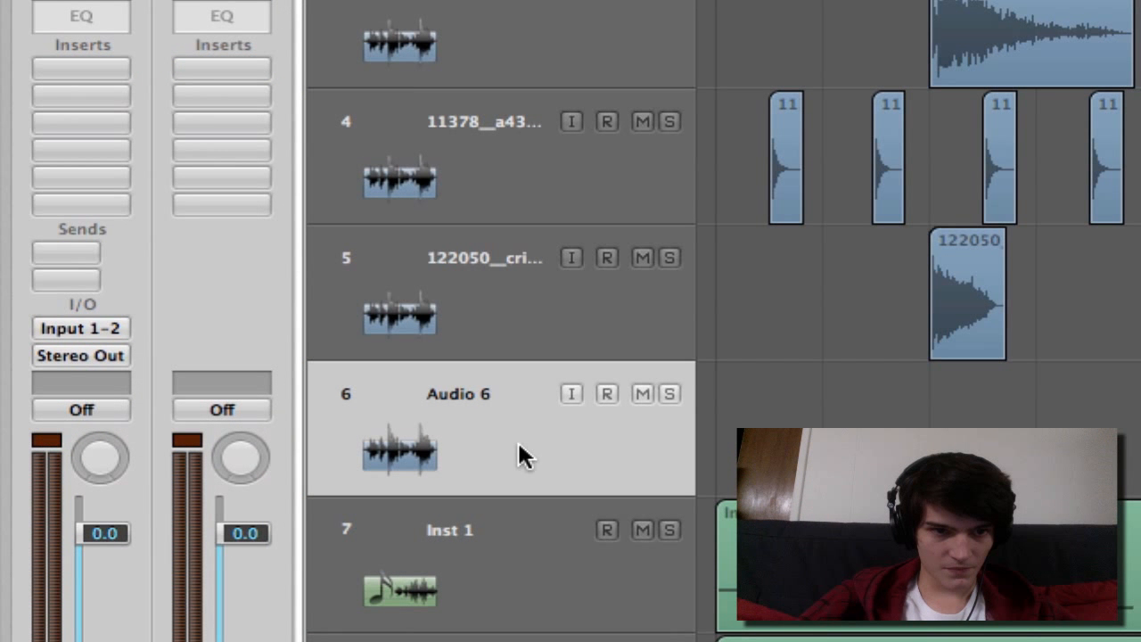
pyautogui.click(57, 328)
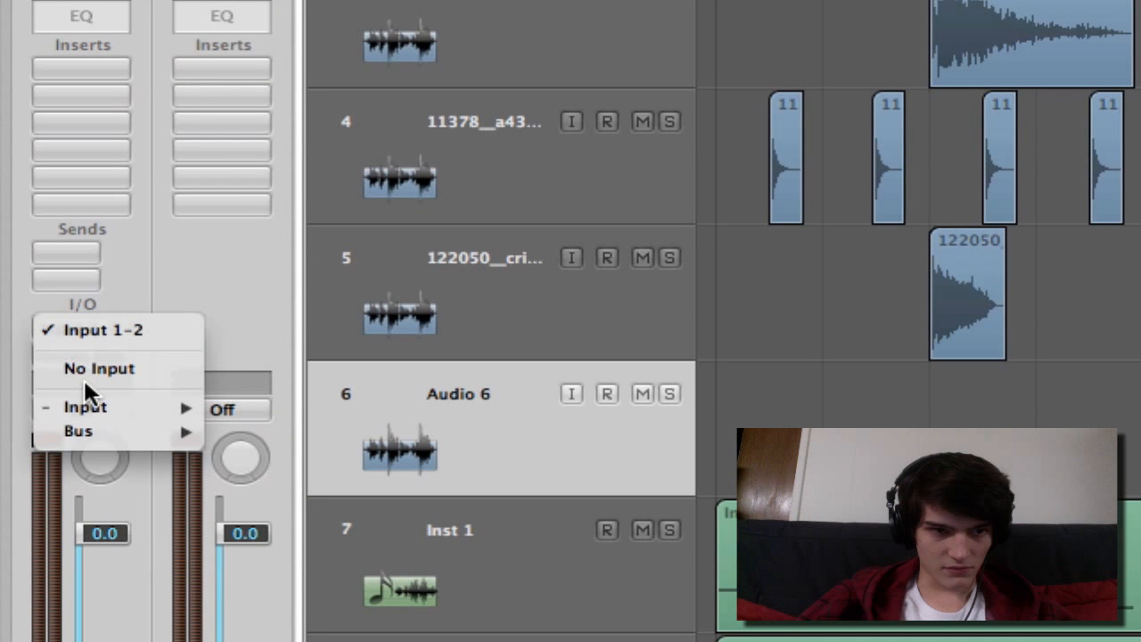
pyautogui.moveTo(90, 420)
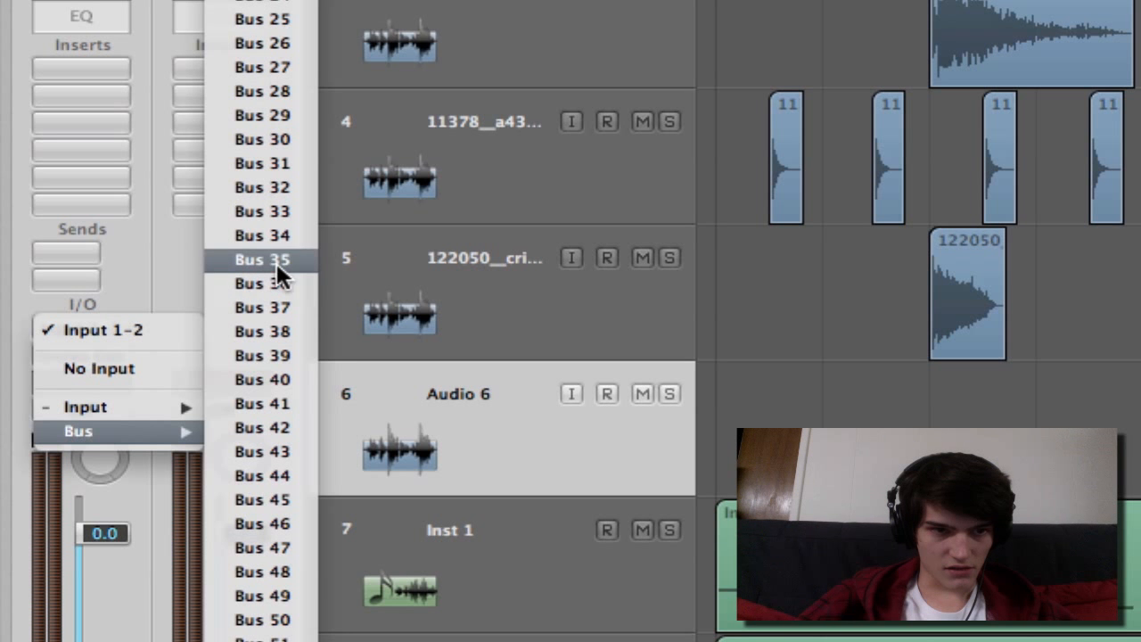
pyautogui.click(273, 140)
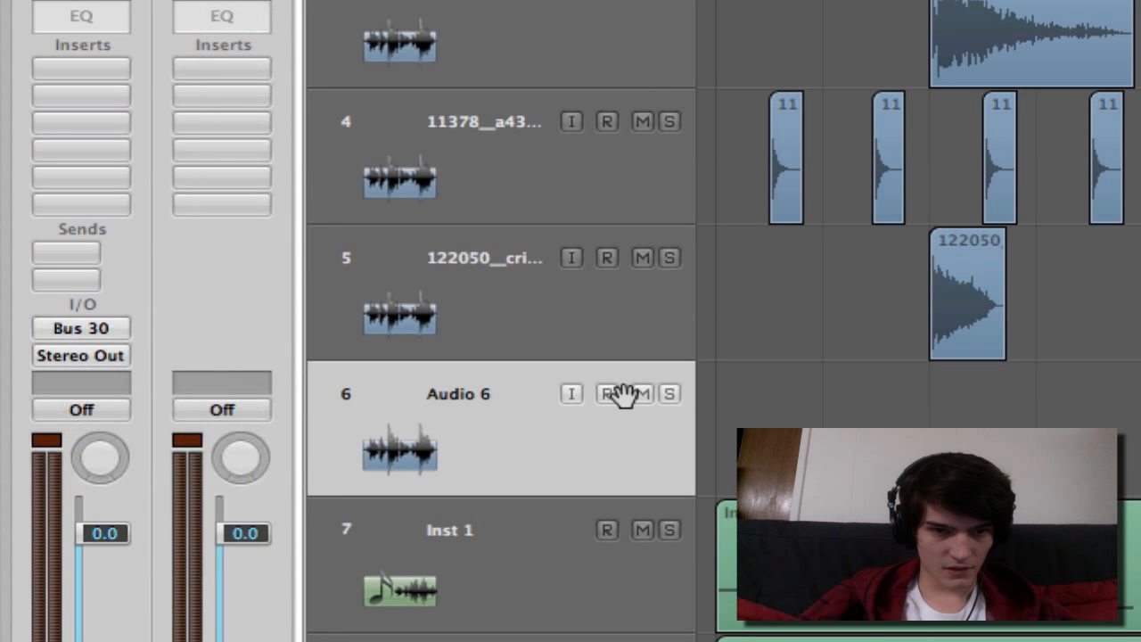
# Record the reverberated snare hit onto Audio 6 with tracks 5 and 6 soloed, and clear both solos.
pyautogui.click(669, 393)
pyautogui.click(667, 259)
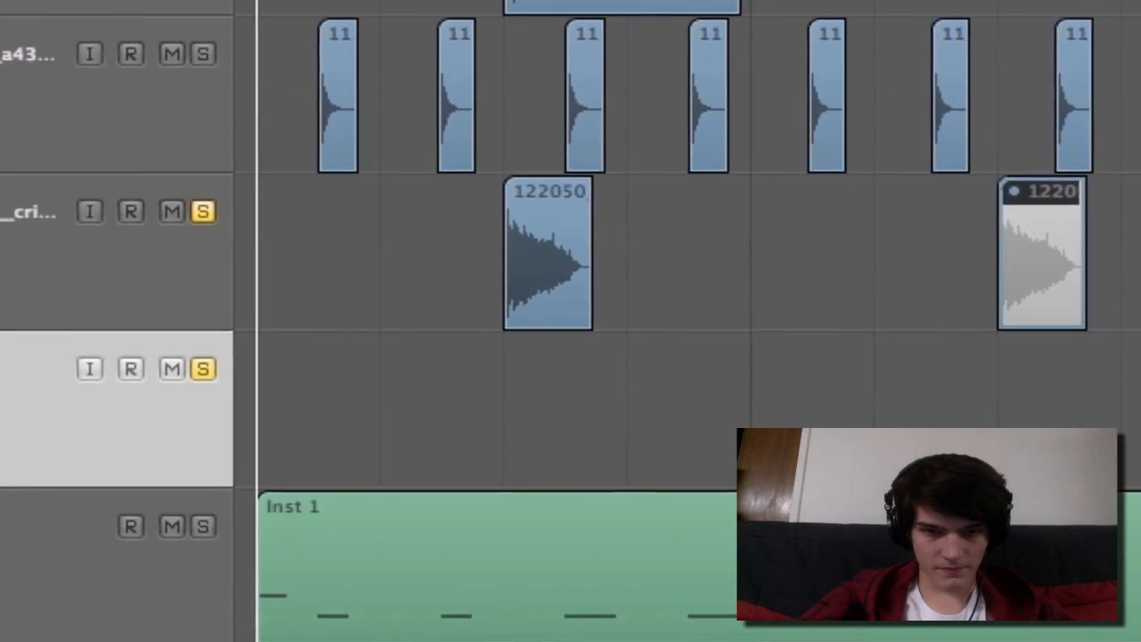
pyautogui.click(222, 373)
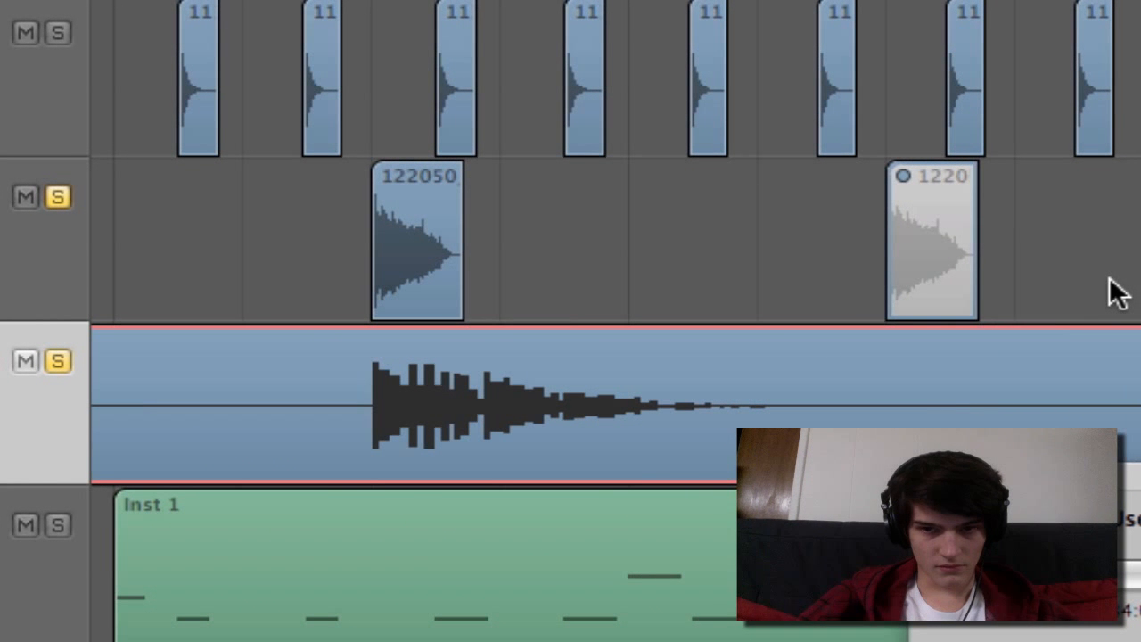
pyautogui.press('space')
pyautogui.click(56, 361)
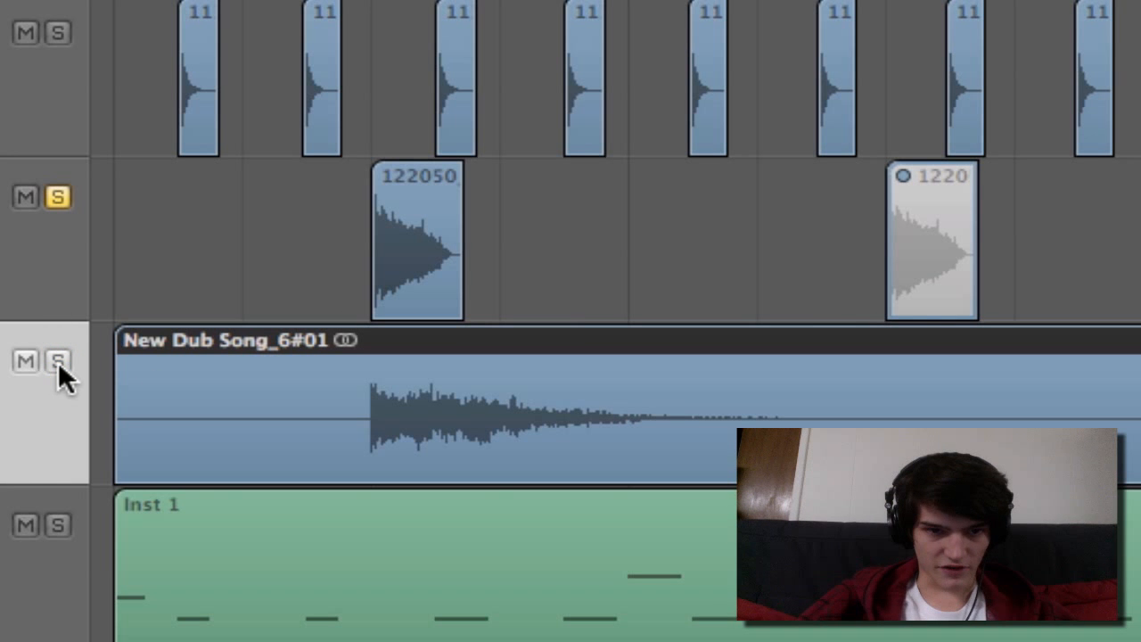
pyautogui.click(58, 198)
# Trim the recorded region to run from the first snare hit to the muted second one, and give it a 500 fade-out.
pyautogui.moveTo(122, 469); pyautogui.dragTo(214, 468)
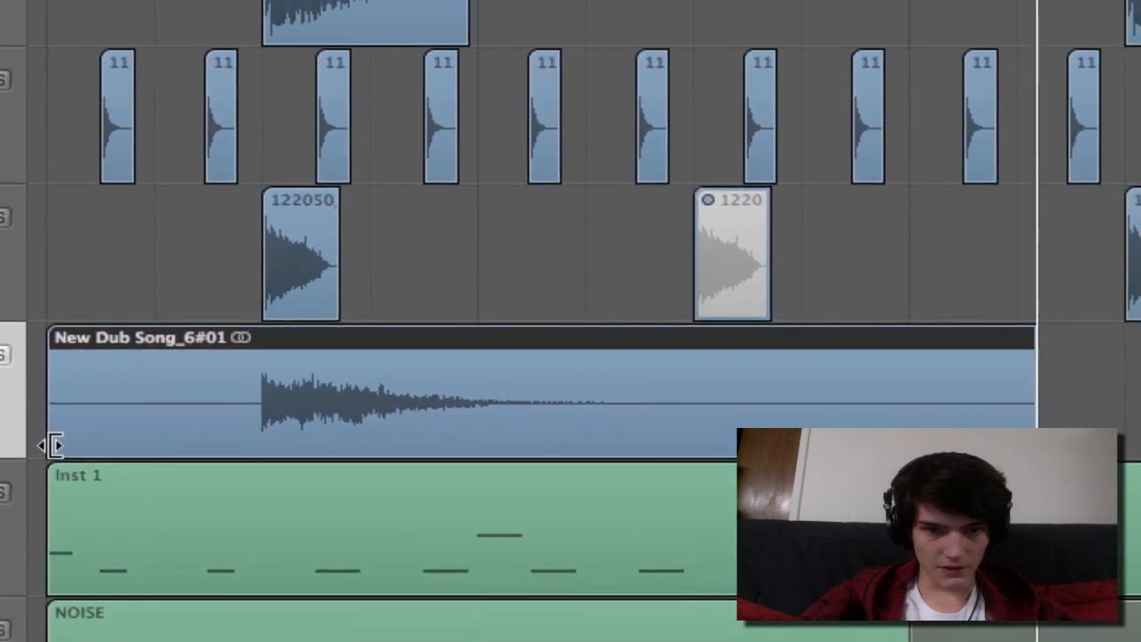
pyautogui.moveTo(111, 439); pyautogui.dragTo(254, 446)
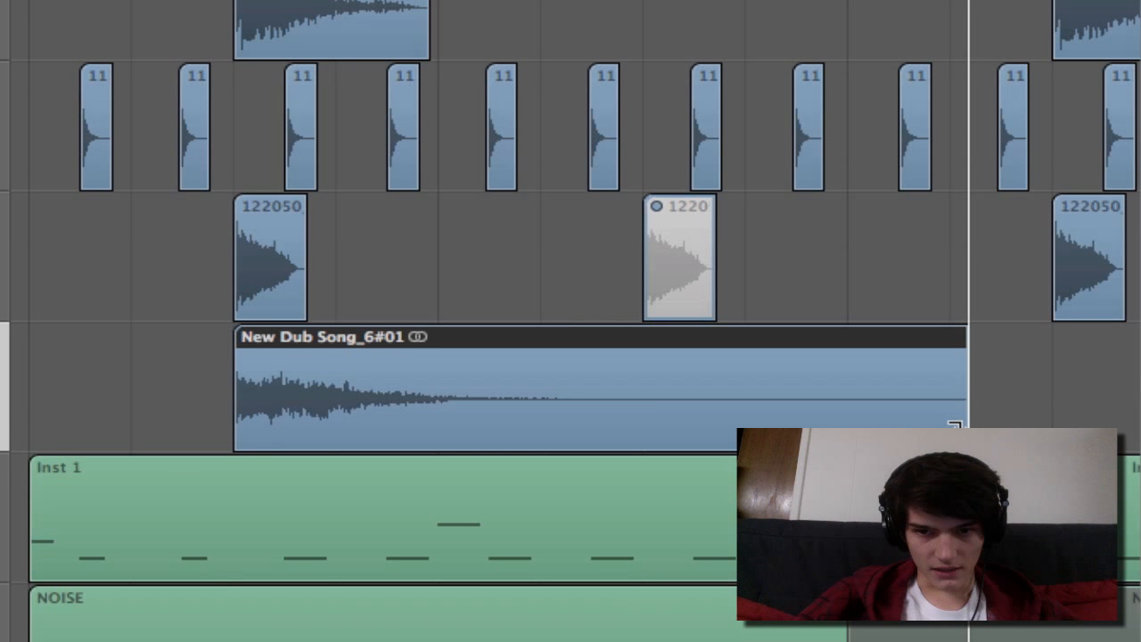
pyautogui.moveTo(954, 427); pyautogui.dragTo(628, 433)
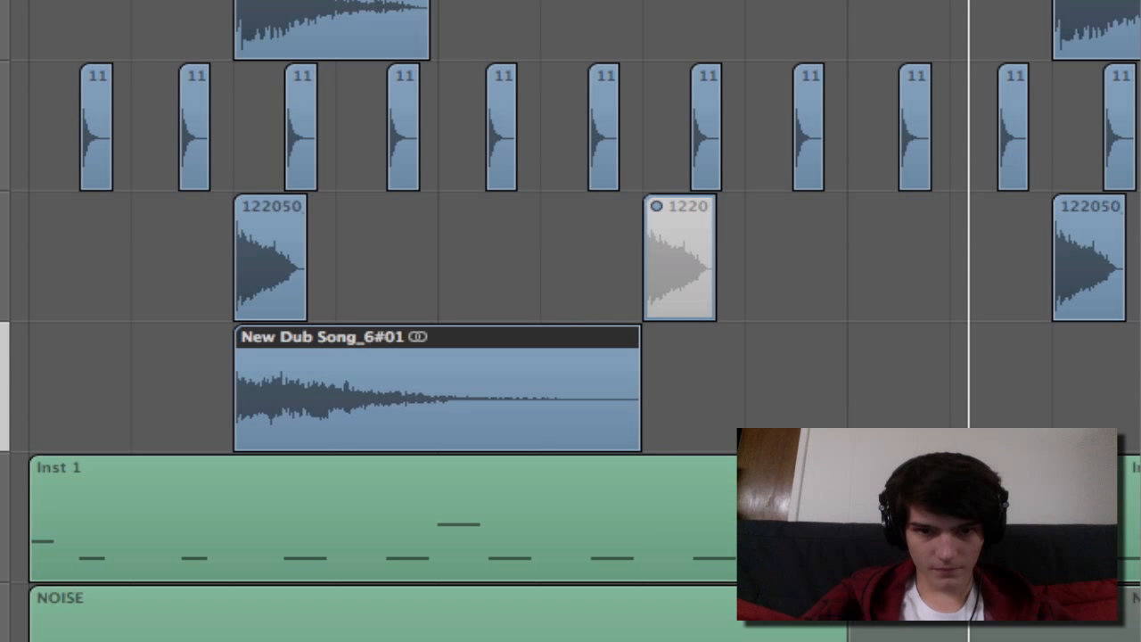
pyautogui.press('Return')
pyautogui.click(127, 412)
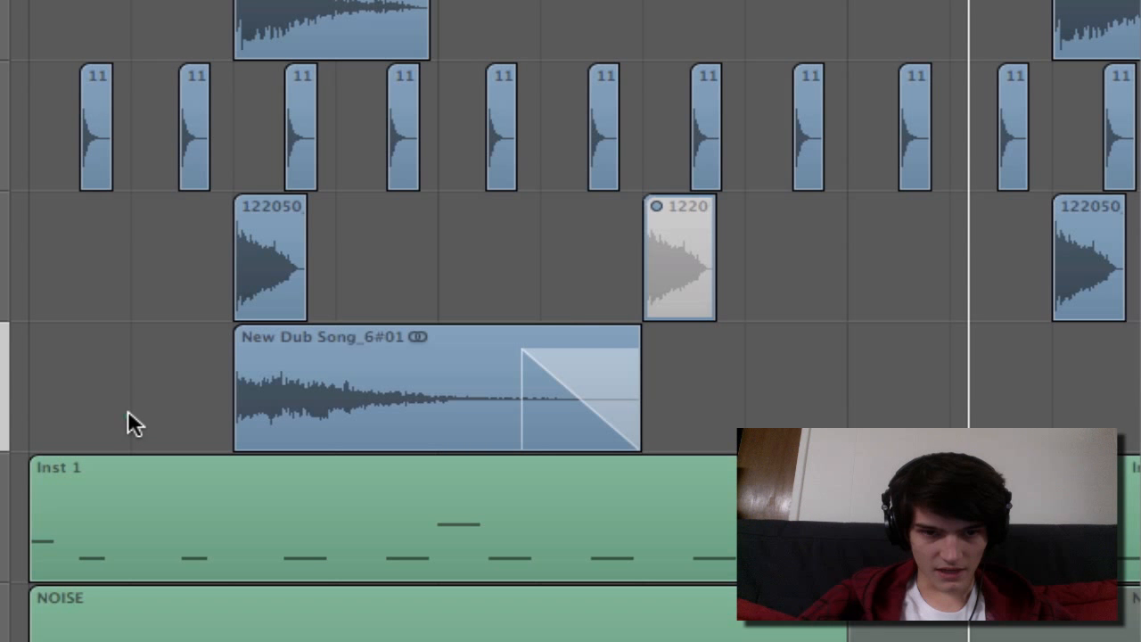
# Reverse the recorded reverb region on Audio 6 in the Sample Editor.
pyautogui.doubleClick(390, 386)
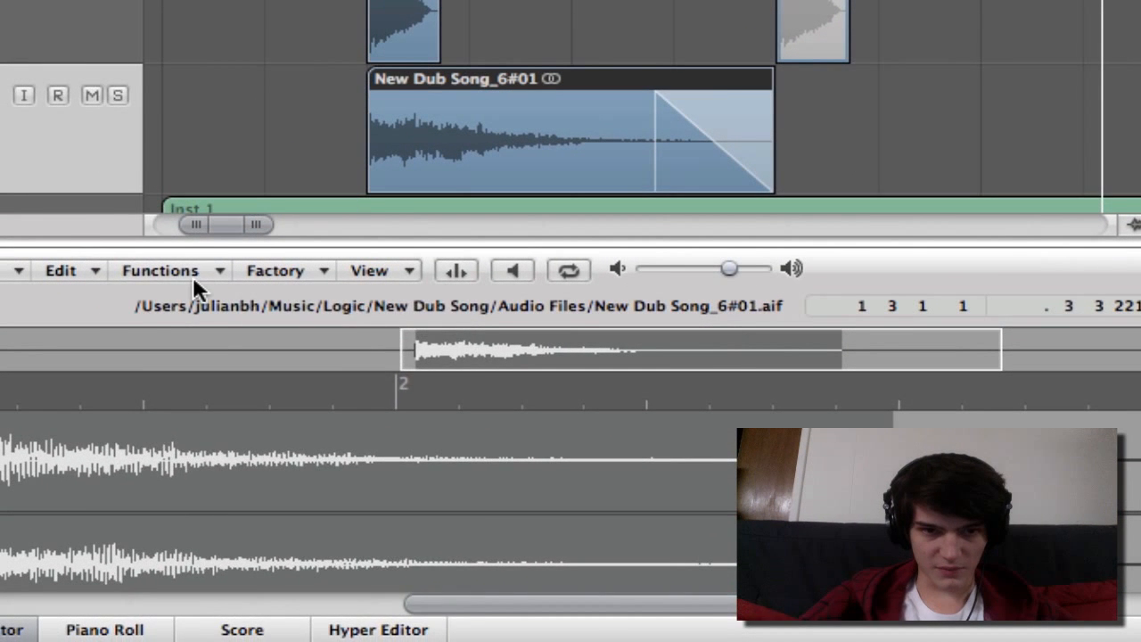
pyautogui.click(171, 265)
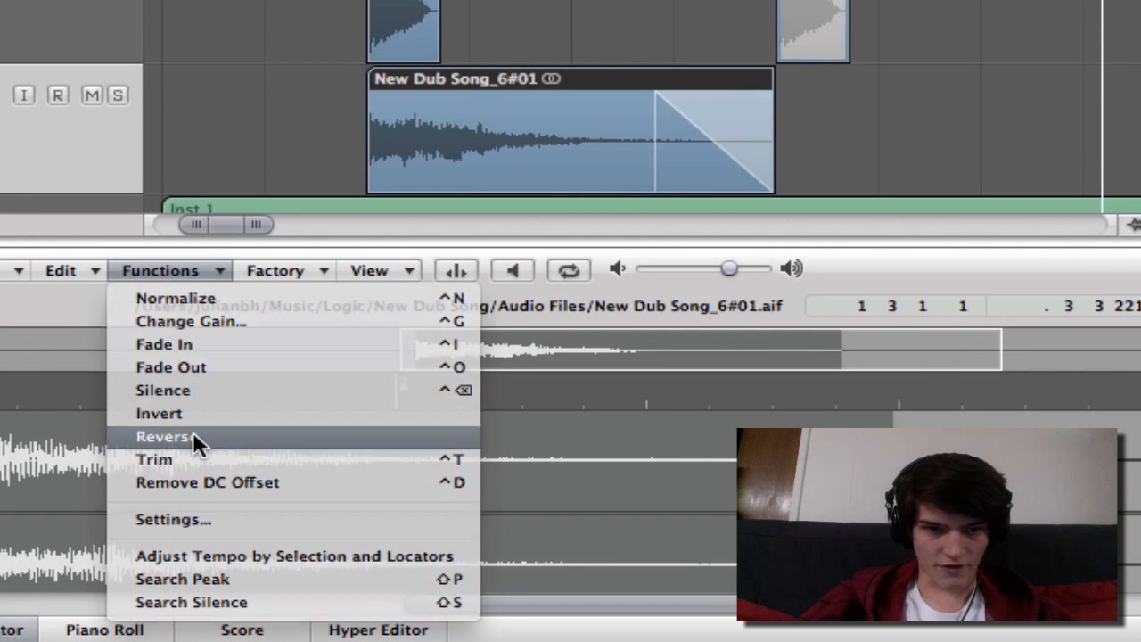
pyautogui.click(193, 437)
pyautogui.click(7, 630)
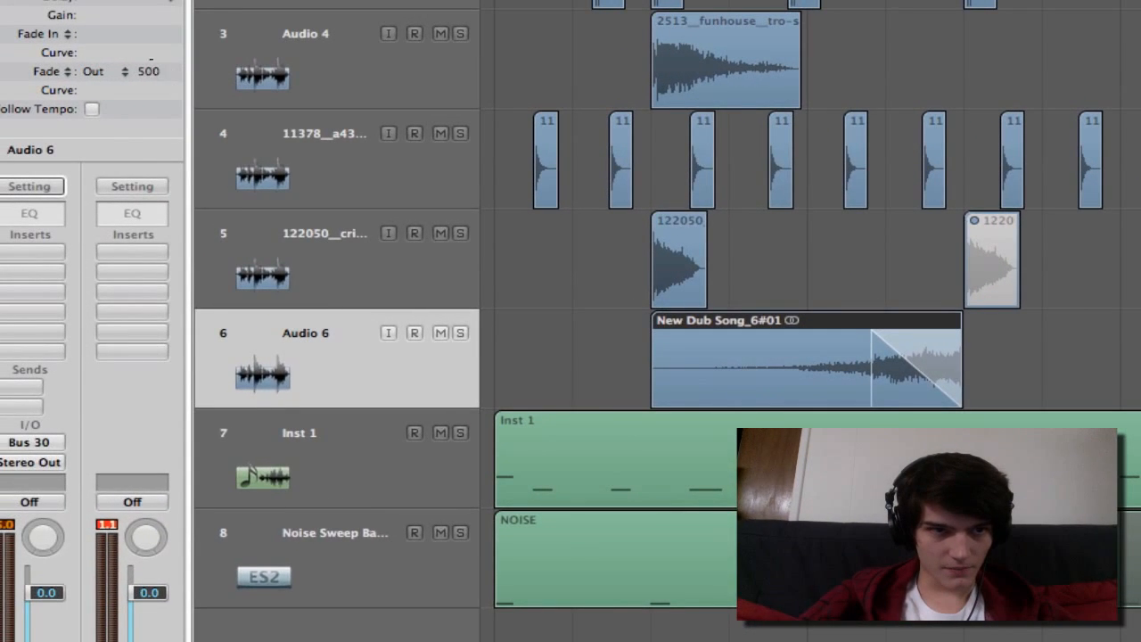
# Remove the fade-out from the reversed region on Audio 6.
pyautogui.doubleClick(150, 55)
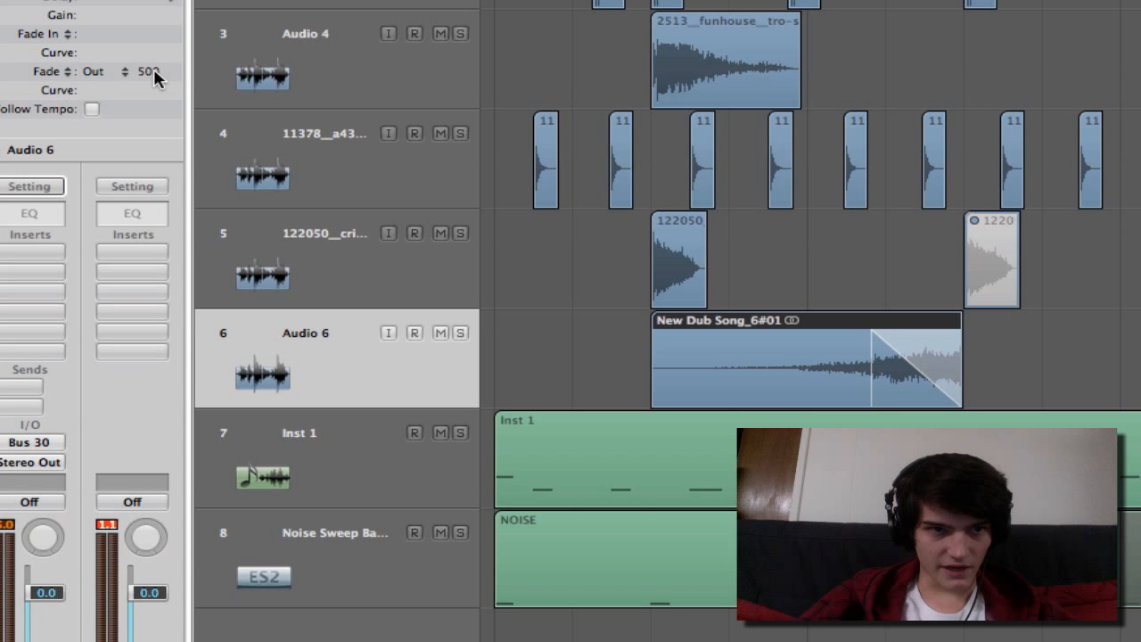
pyautogui.doubleClick(154, 71)
pyautogui.press('BackSpace')
pyautogui.press('Return')
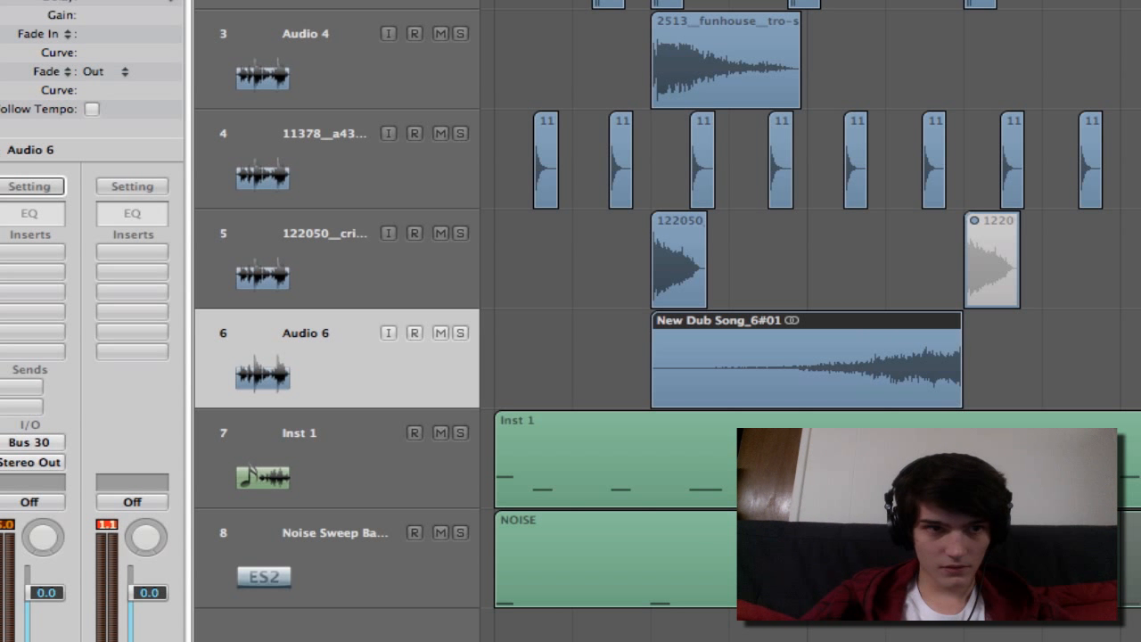
# Give the reversed region on Audio 6 a 500 fade-in, and trim and move it to end at the first snare hit.
pyautogui.doubleClick(106, 34)
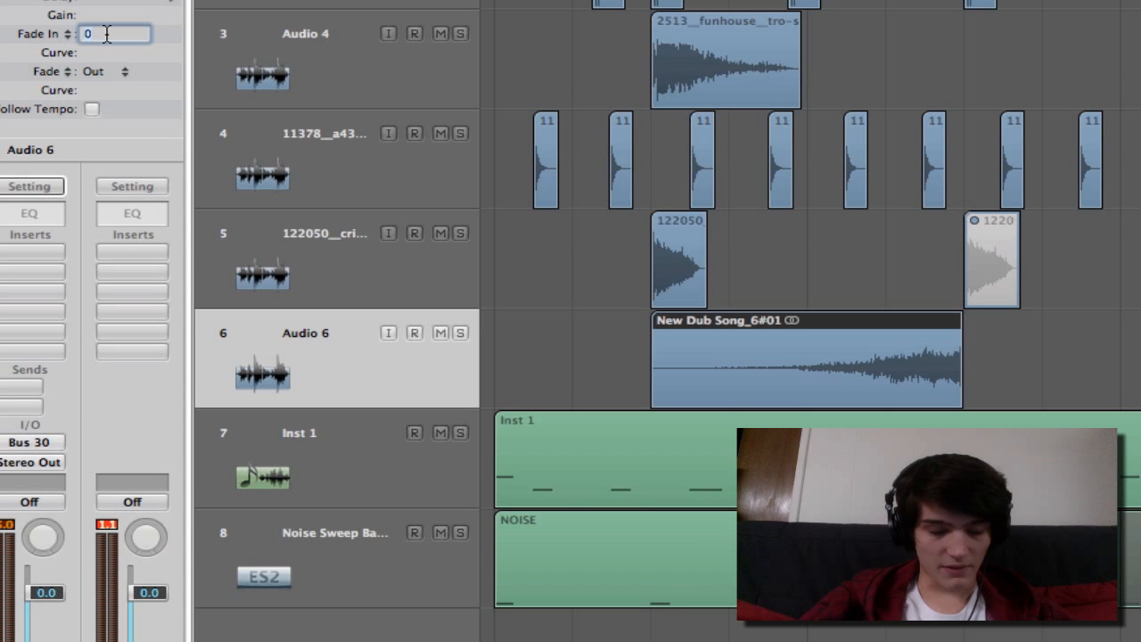
pyautogui.press('Return')
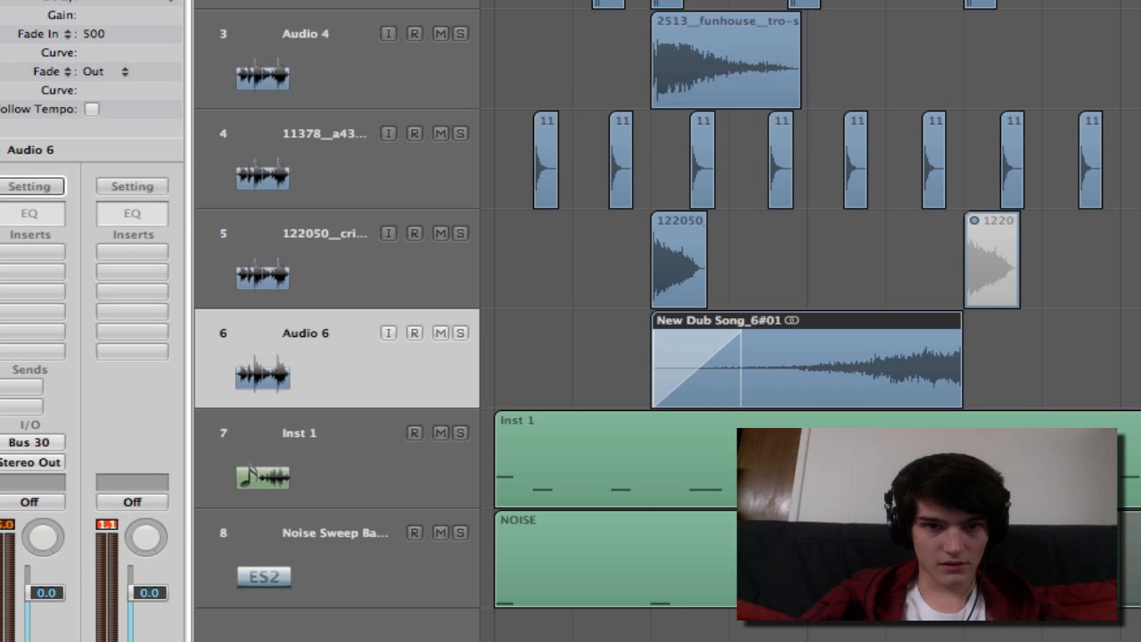
pyautogui.moveTo(653, 388); pyautogui.dragTo(809, 400)
pyautogui.click(968, 407)
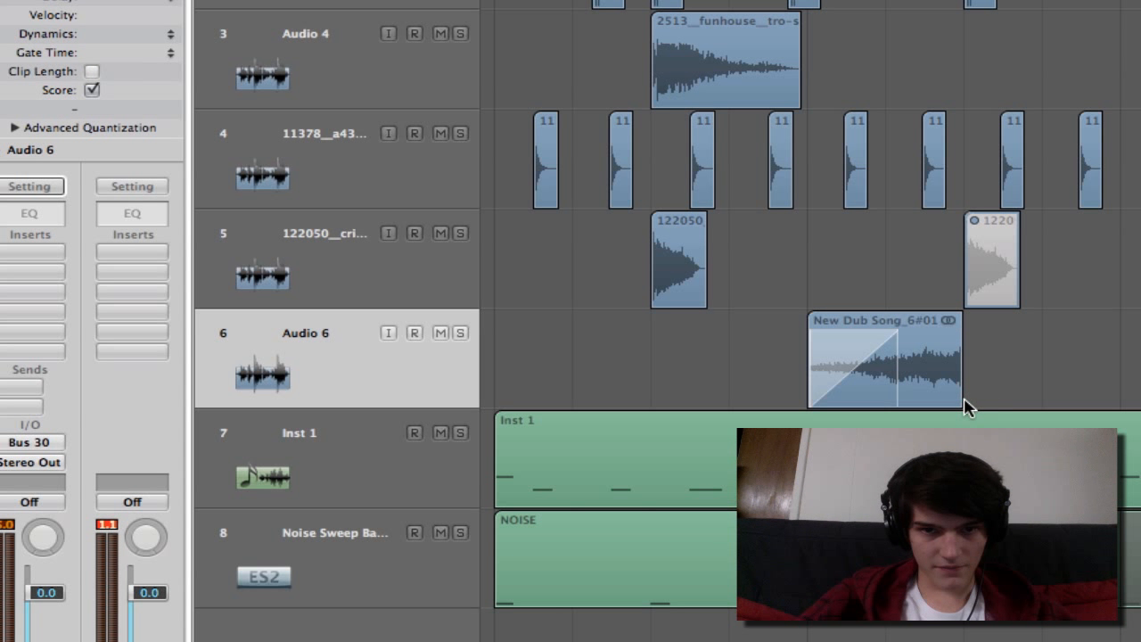
pyautogui.moveTo(951, 400); pyautogui.dragTo(638, 379)
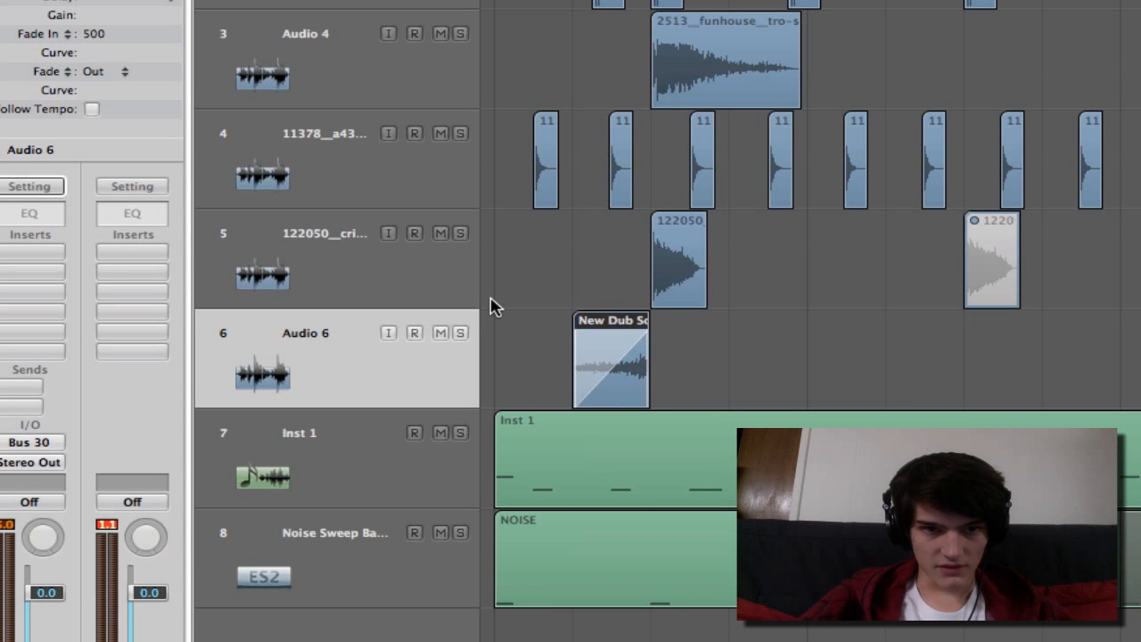
# Play back the song to hear the reversed swell leading into the first snare.
pyautogui.press('space')
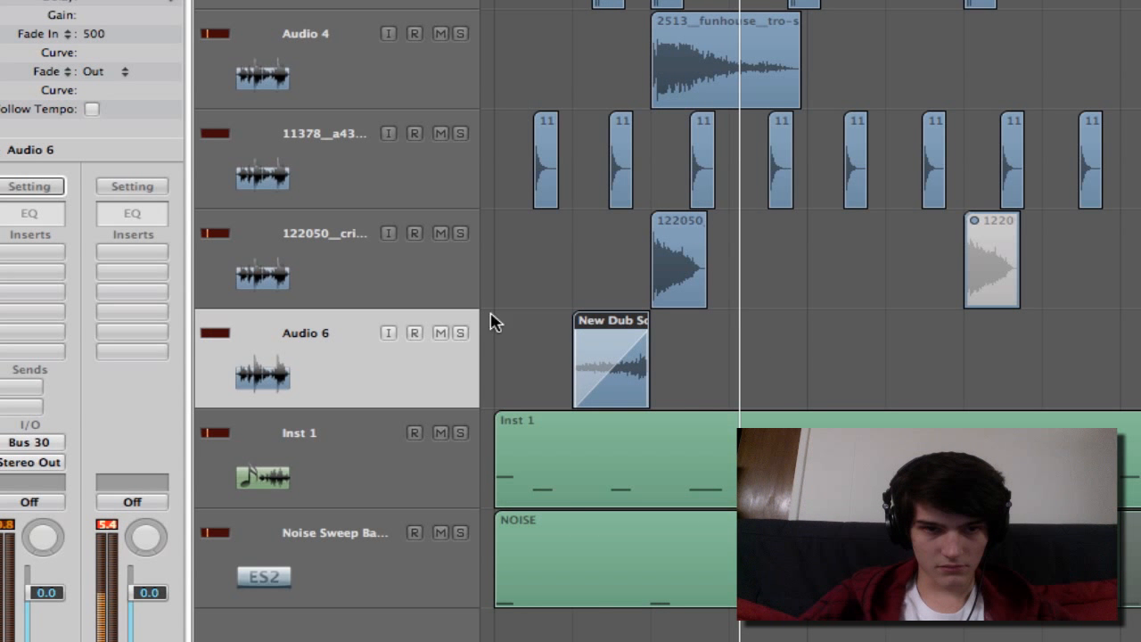
pyautogui.click(410, 249)
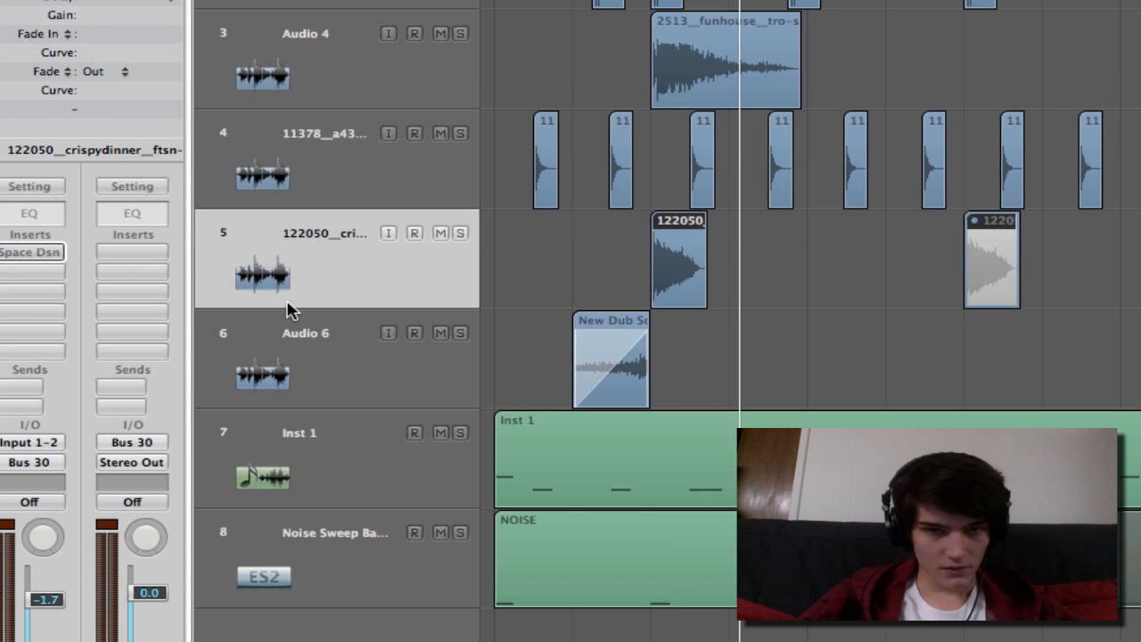
pyautogui.press('space')
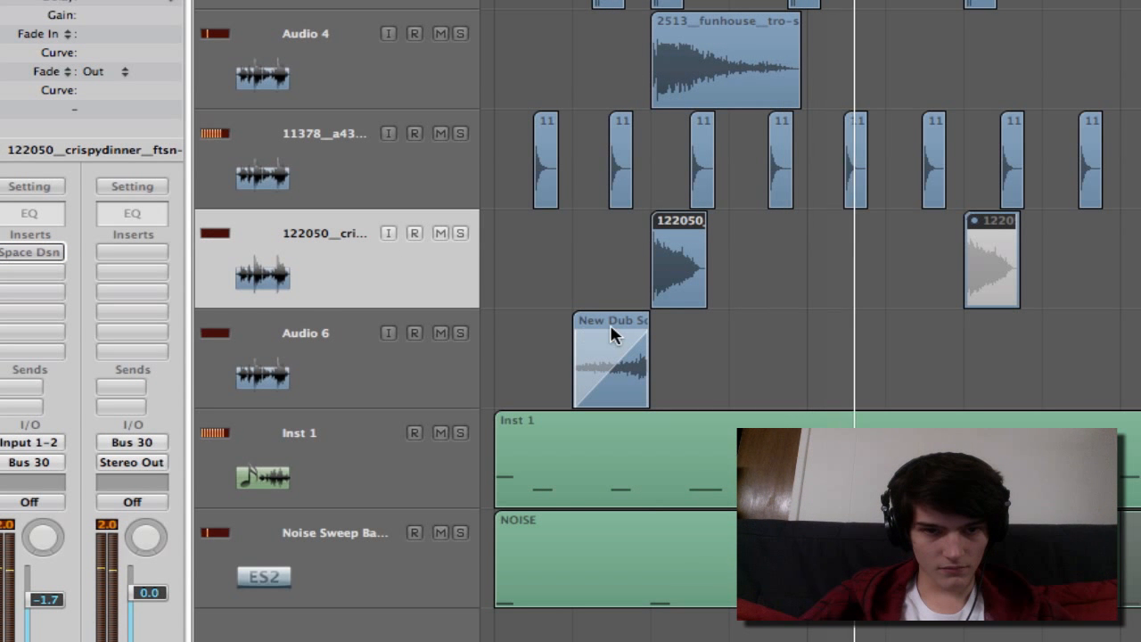
# Insert a Channel EQ on Audio 6 with a 24 dB/Oct low cut at 415 Hz, and listen to the result.
pyautogui.click(255, 390)
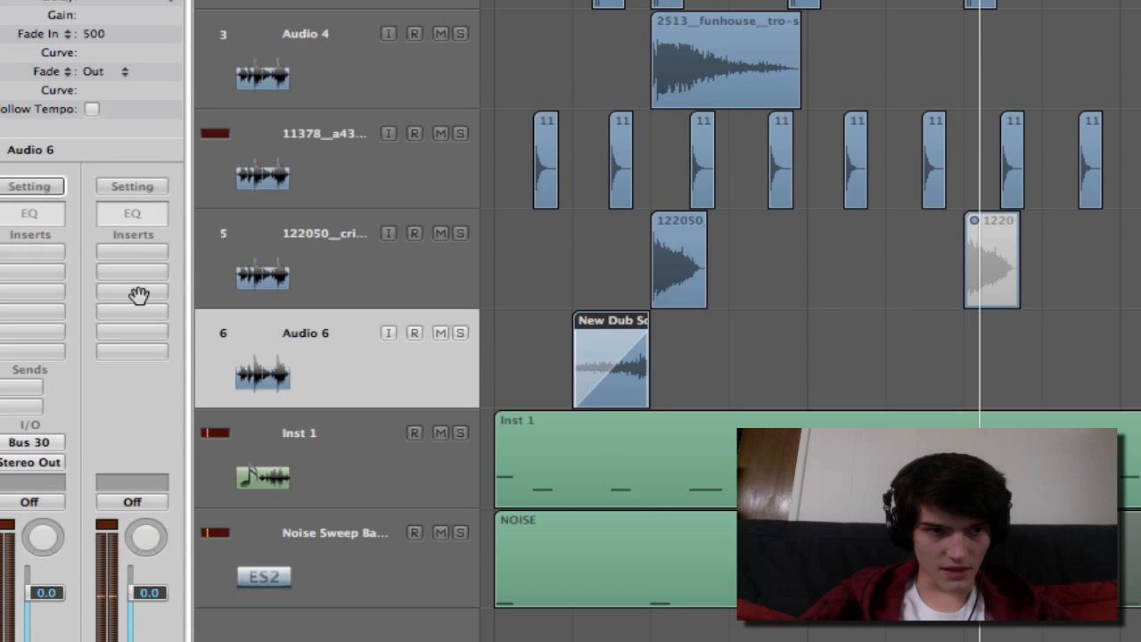
pyautogui.click(43, 219)
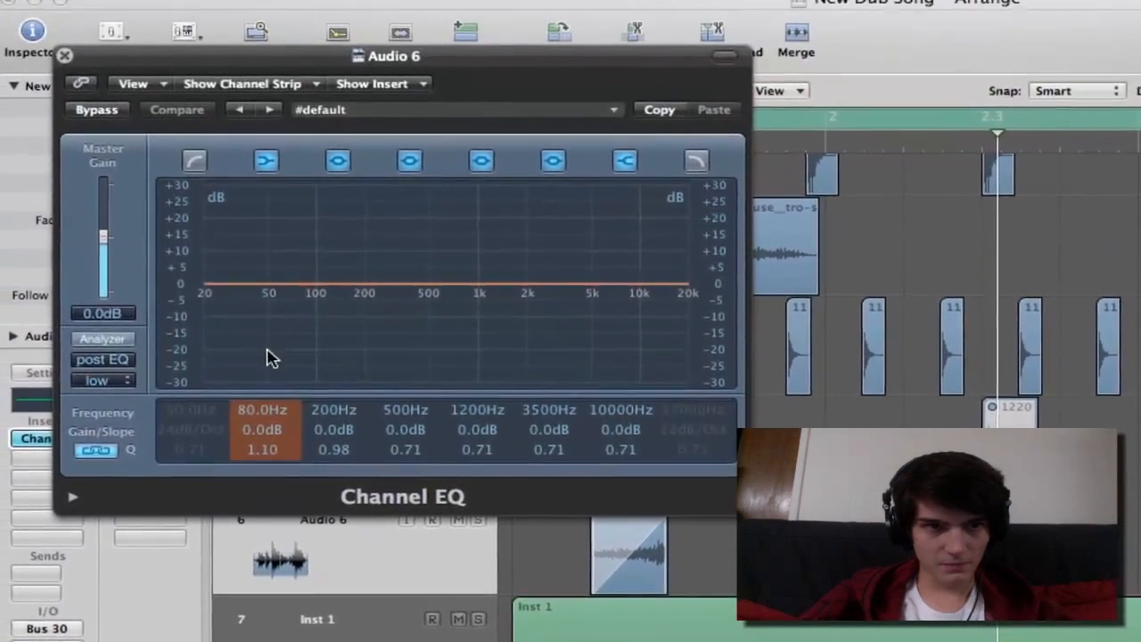
pyautogui.click(195, 163)
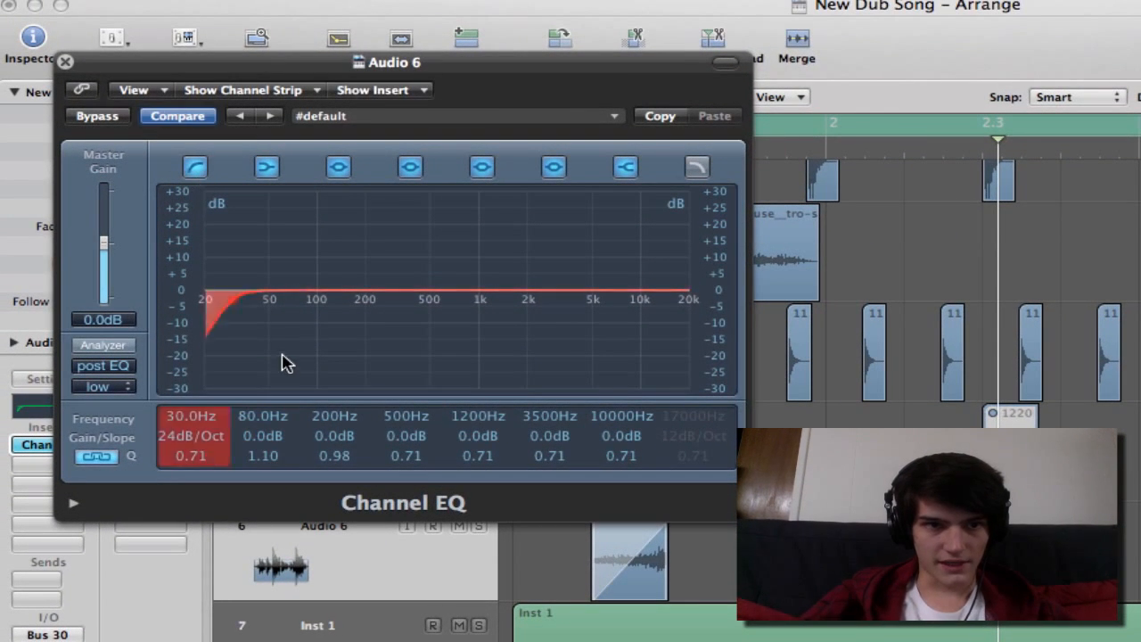
pyautogui.moveTo(278, 372); pyautogui.dragTo(438, 438)
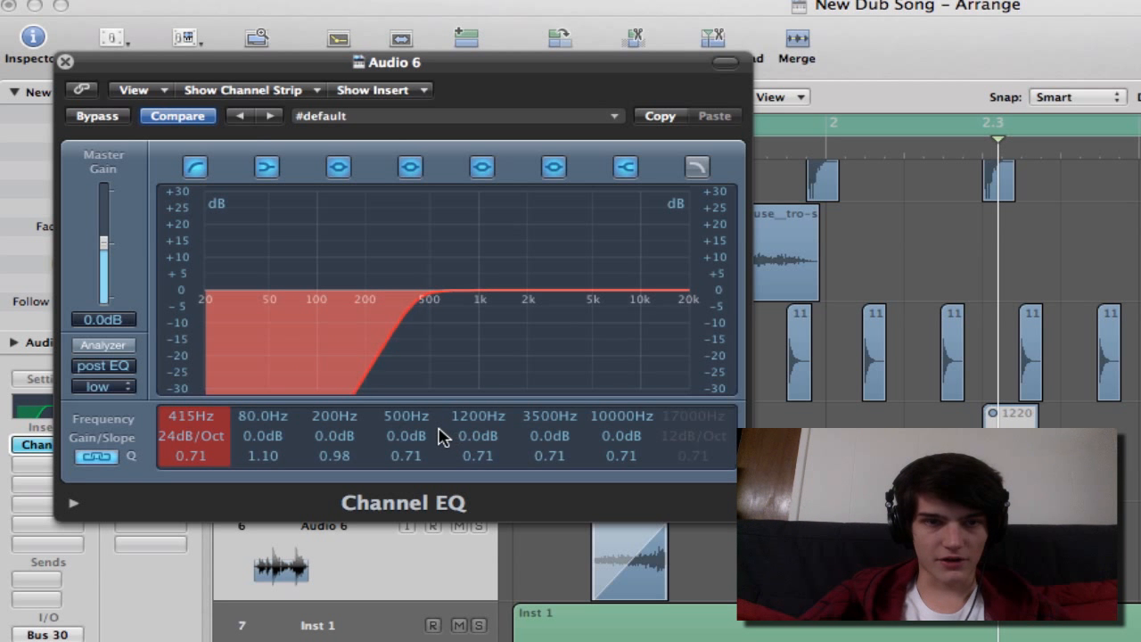
pyautogui.moveTo(465, 76); pyautogui.dragTo(464, 50)
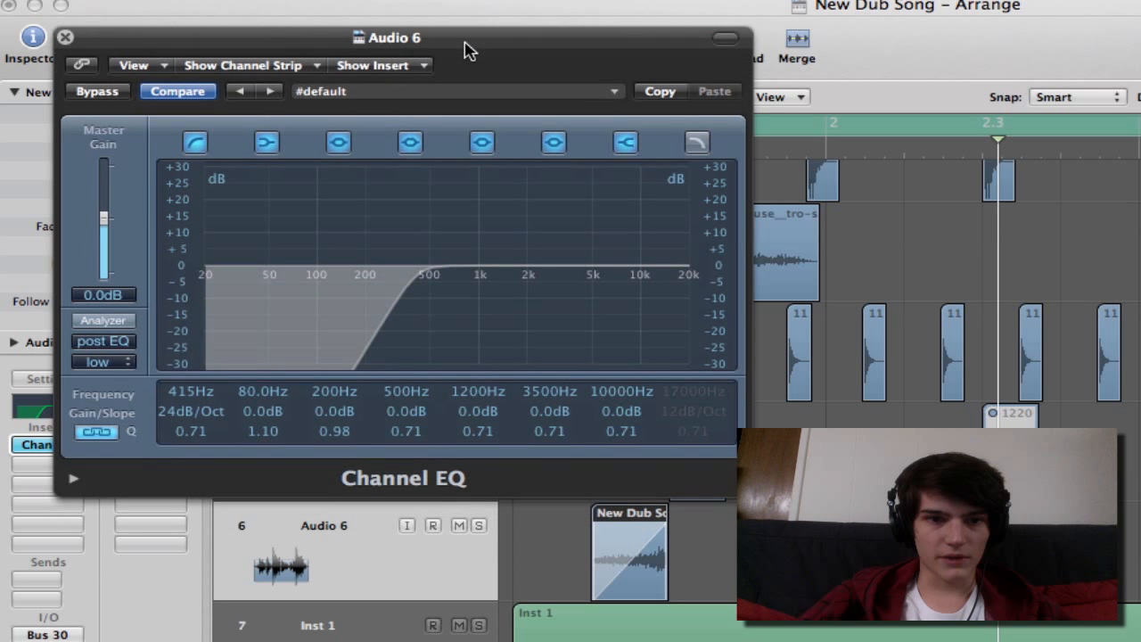
pyautogui.press('space')
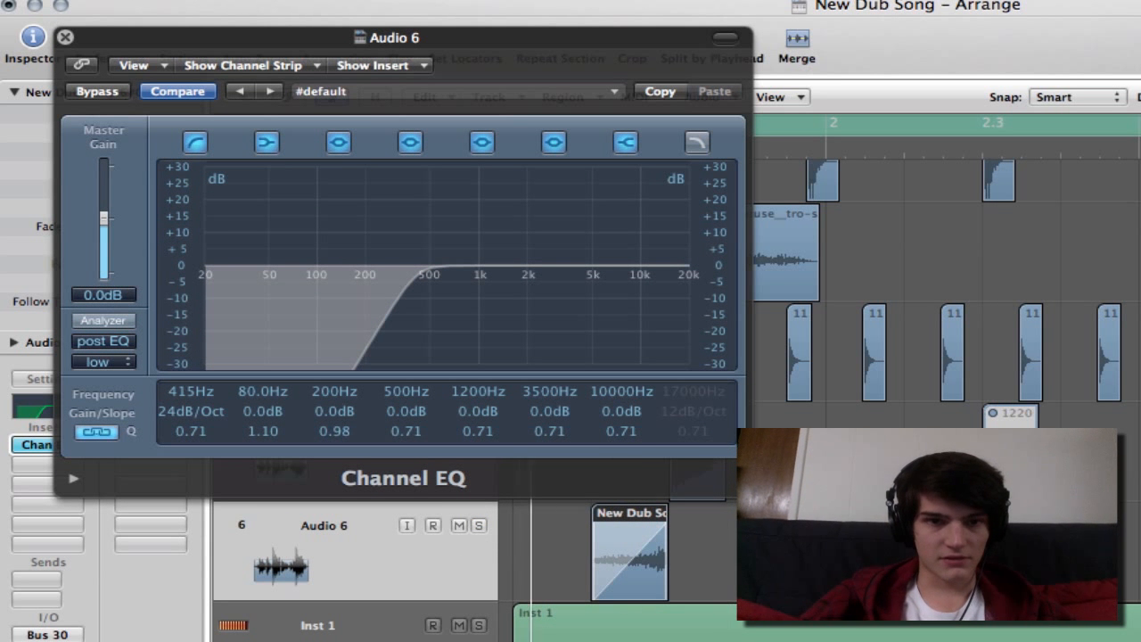
pyautogui.click(64, 36)
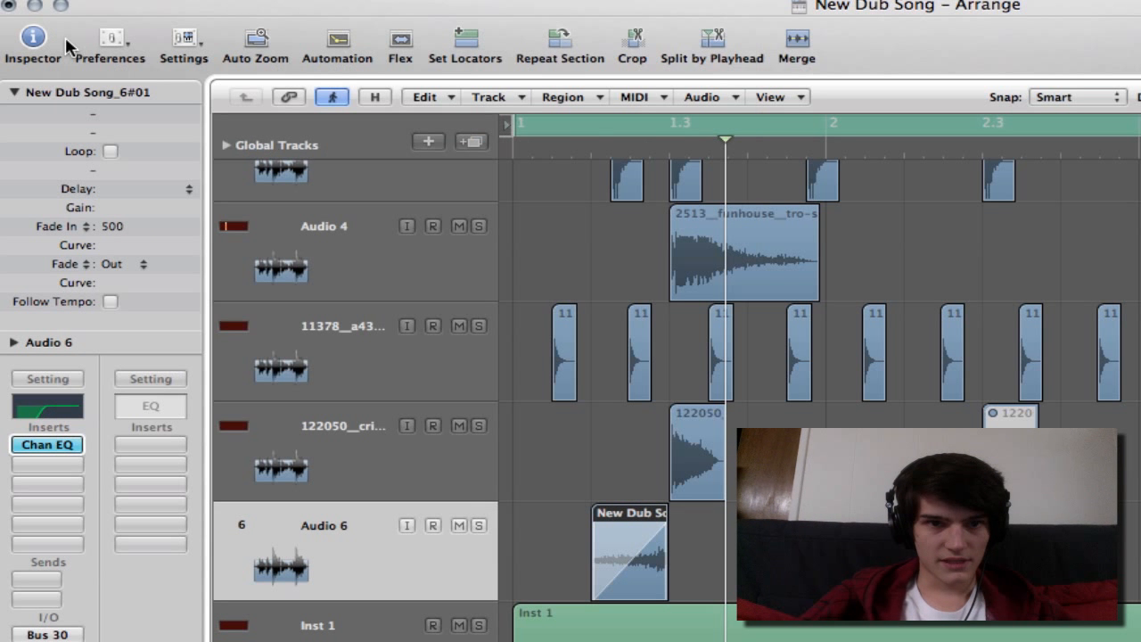
# Lengthen the swell region on Audio 6, split it at 1.3, and delete the part past the first snare hit.
pyautogui.moveTo(661, 591); pyautogui.dragTo(638, 580)
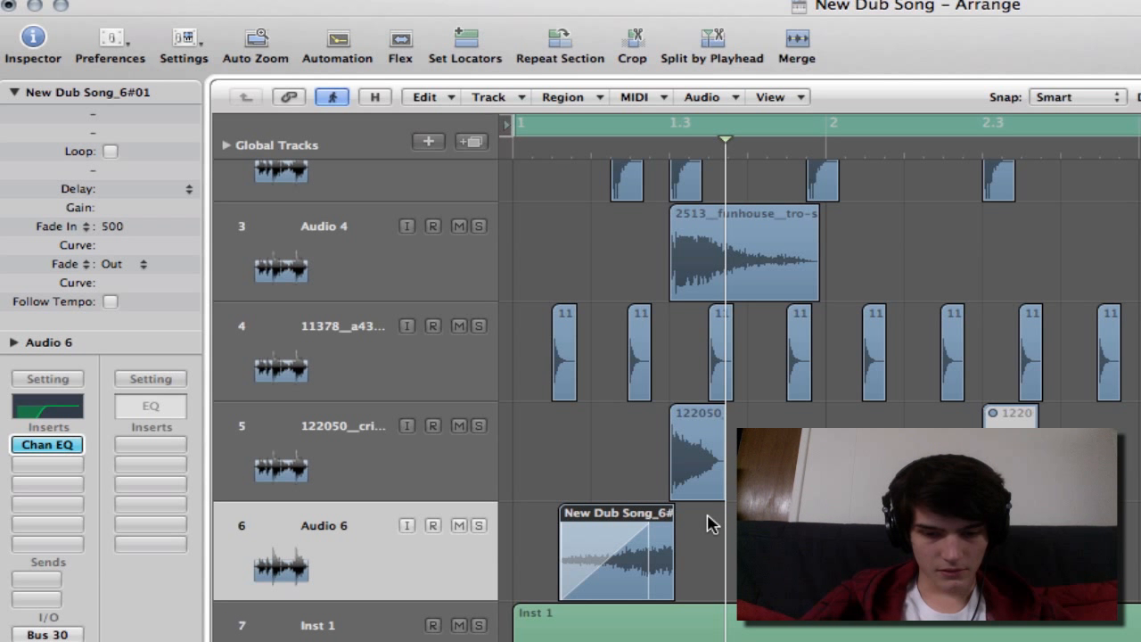
pyautogui.press(',')
pyautogui.press('.')
pyautogui.moveTo(632, 141); pyautogui.dragTo(657, 176)
pyautogui.moveTo(645, 137); pyautogui.dragTo(673, 169)
pyautogui.click(720, 43)
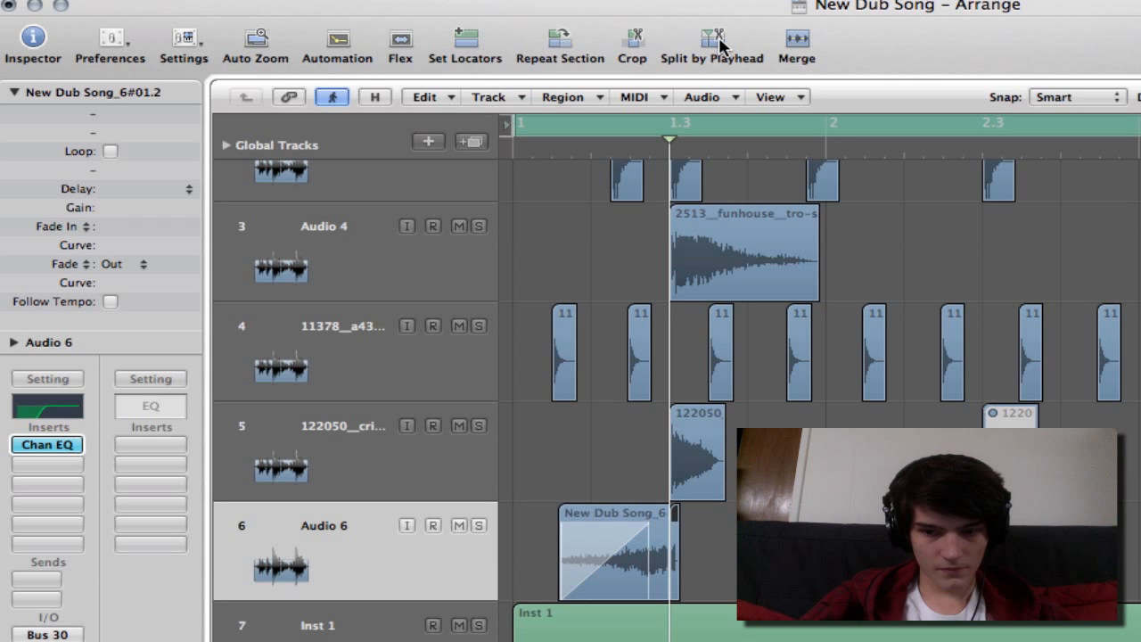
pyautogui.press('Delete')
pyautogui.press('space')
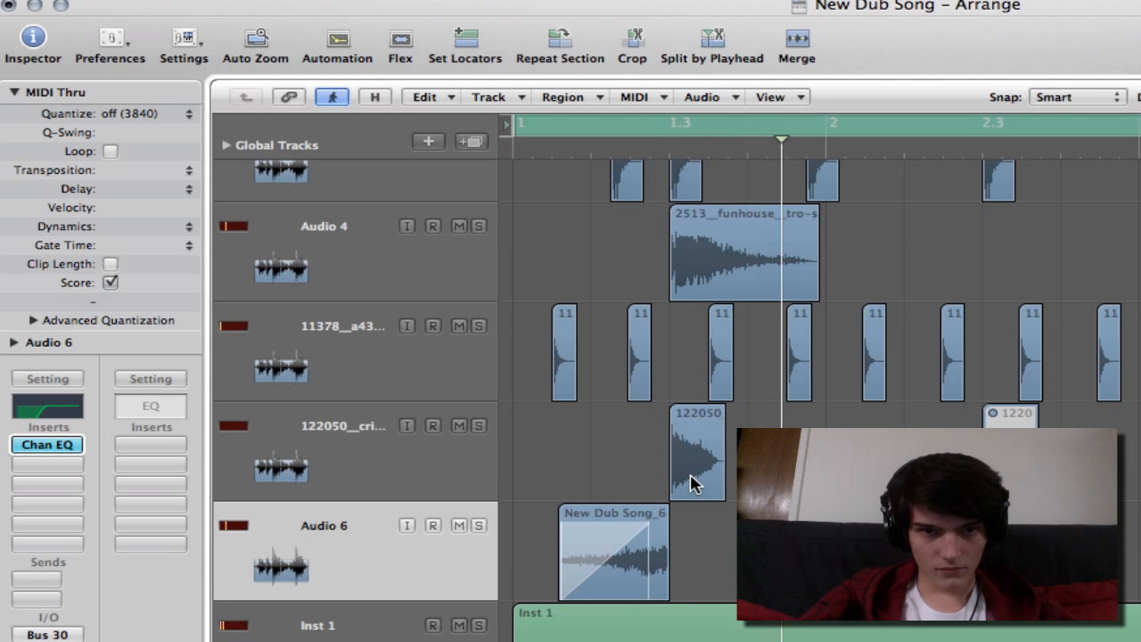
# Shorten the first snare region on track 5 to less than half its length and play it back.
pyautogui.moveTo(719, 493); pyautogui.dragTo(687, 495)
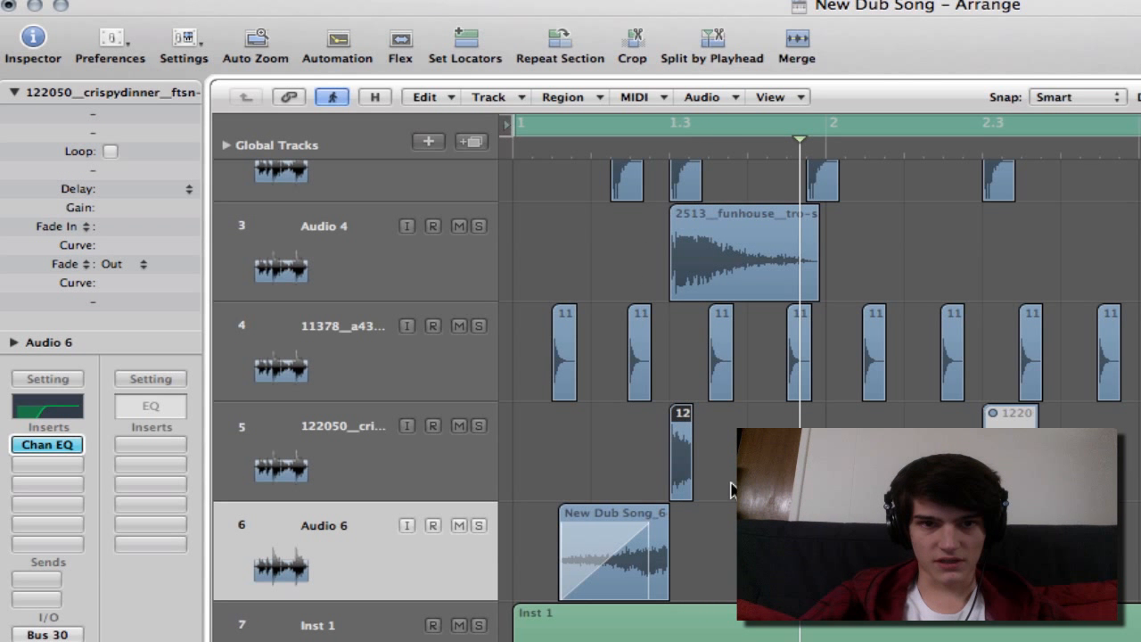
pyautogui.click(731, 489)
pyautogui.press('space')
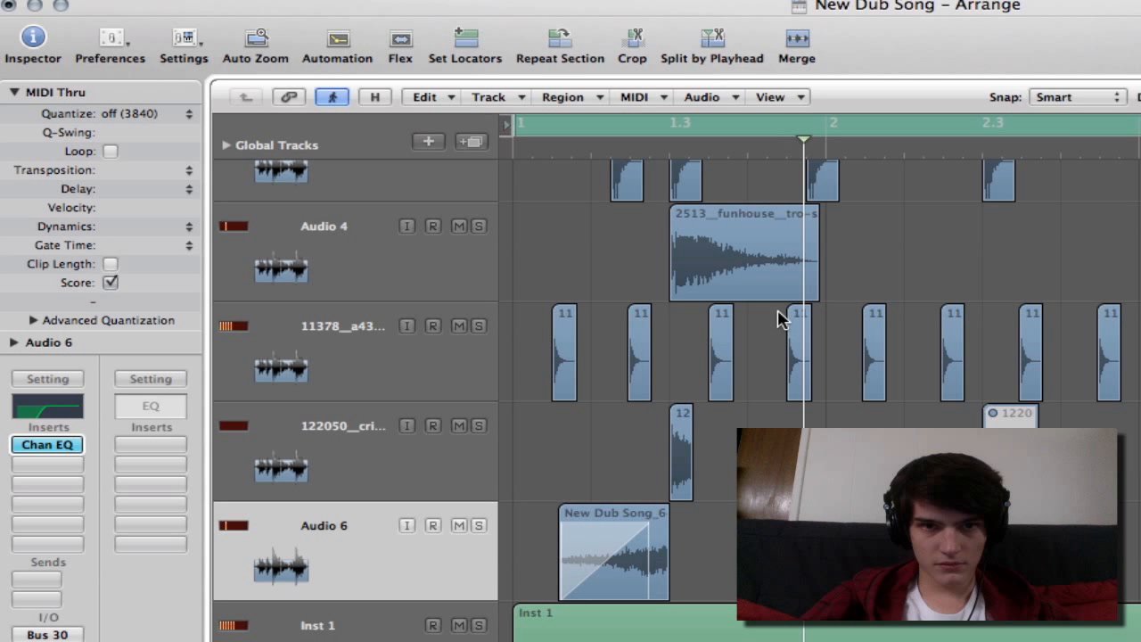
# Mute and unmute the first snare region on Audio 4, and shorten it to about the length of the track 5 hit.
pyautogui.click(691, 248)
pyautogui.hotkey('ctrl', 'm')
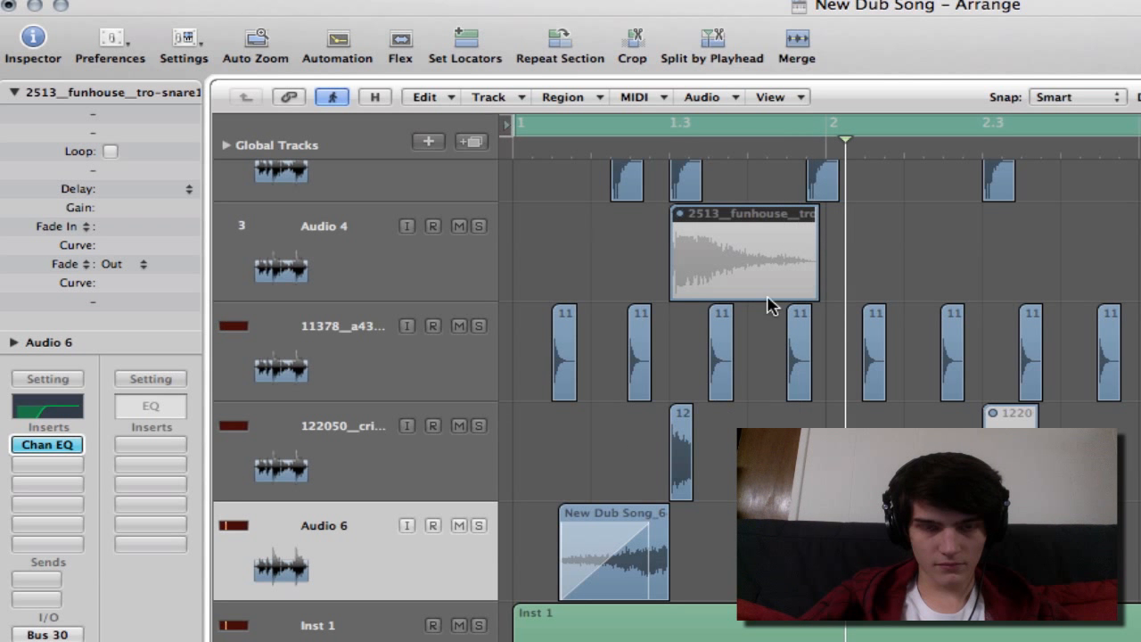
pyautogui.press('m')
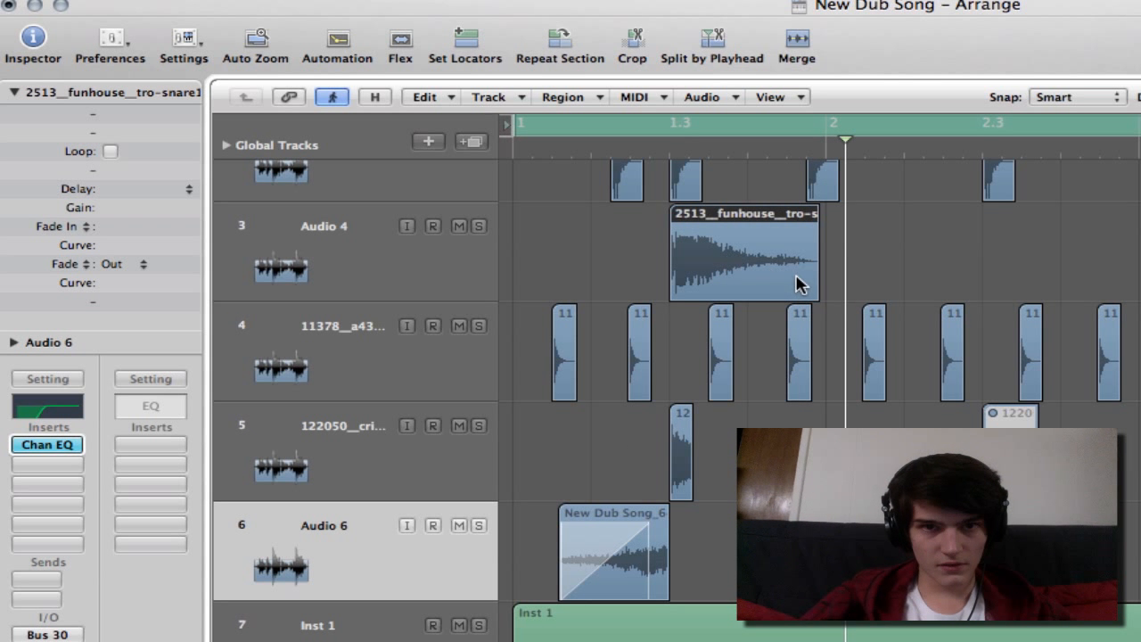
pyautogui.moveTo(812, 294); pyautogui.dragTo(691, 297)
pyautogui.click(745, 298)
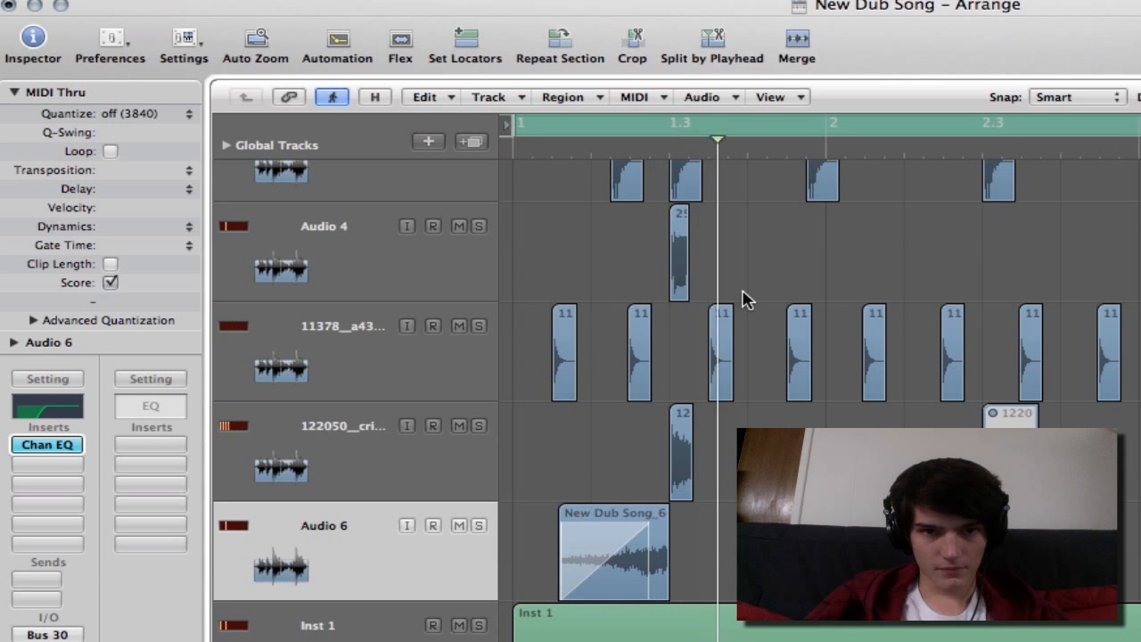
# Unmute the second snare region on track 5 and play the song from the start.
pyautogui.hscroll(-6, 744, 296)
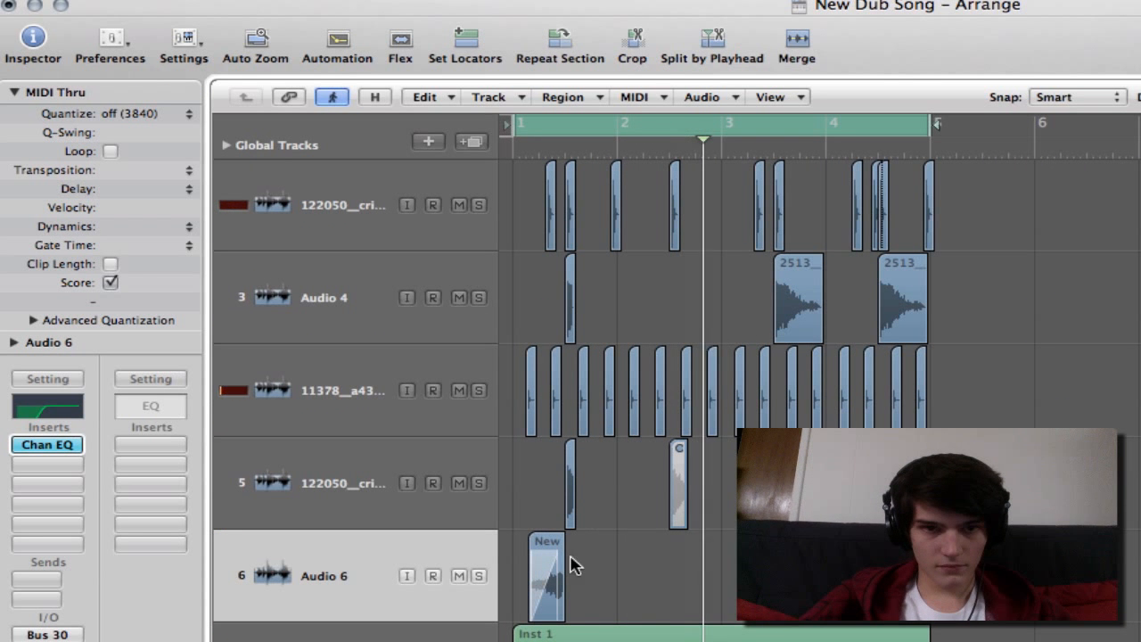
pyautogui.click(680, 515)
pyautogui.click(713, 520)
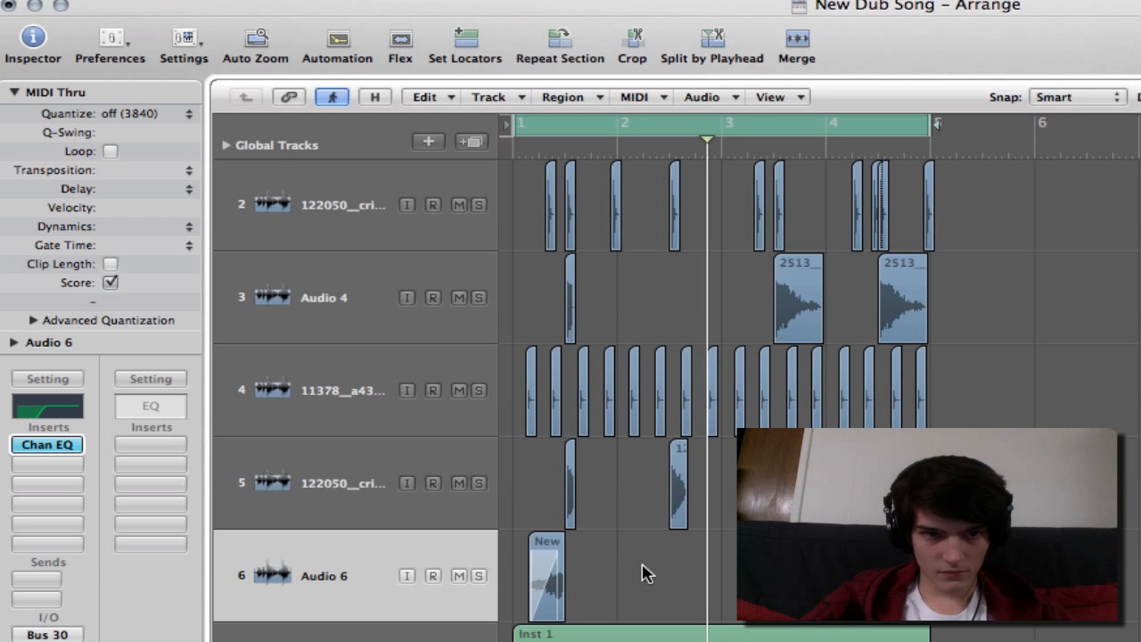
pyautogui.press('Return')
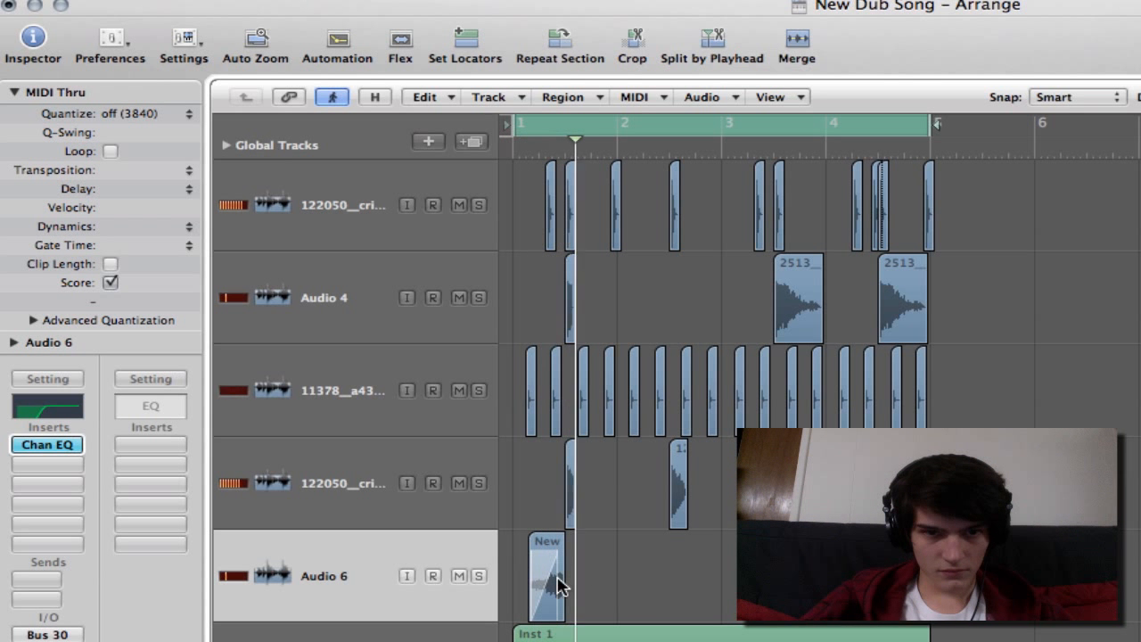
# Copy the swell region on Audio 6 two bars later, leading into the Audio 4 snare in bar 3.
pyautogui.click(552, 598)
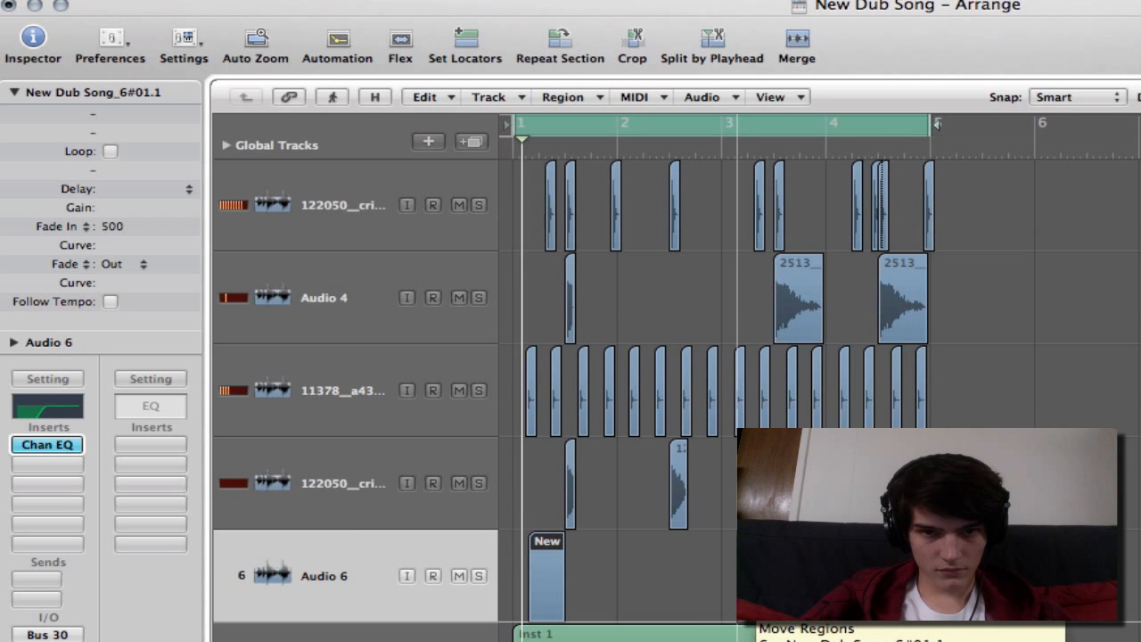
pyautogui.moveTo(759, 596); pyautogui.dragTo(761, 595)
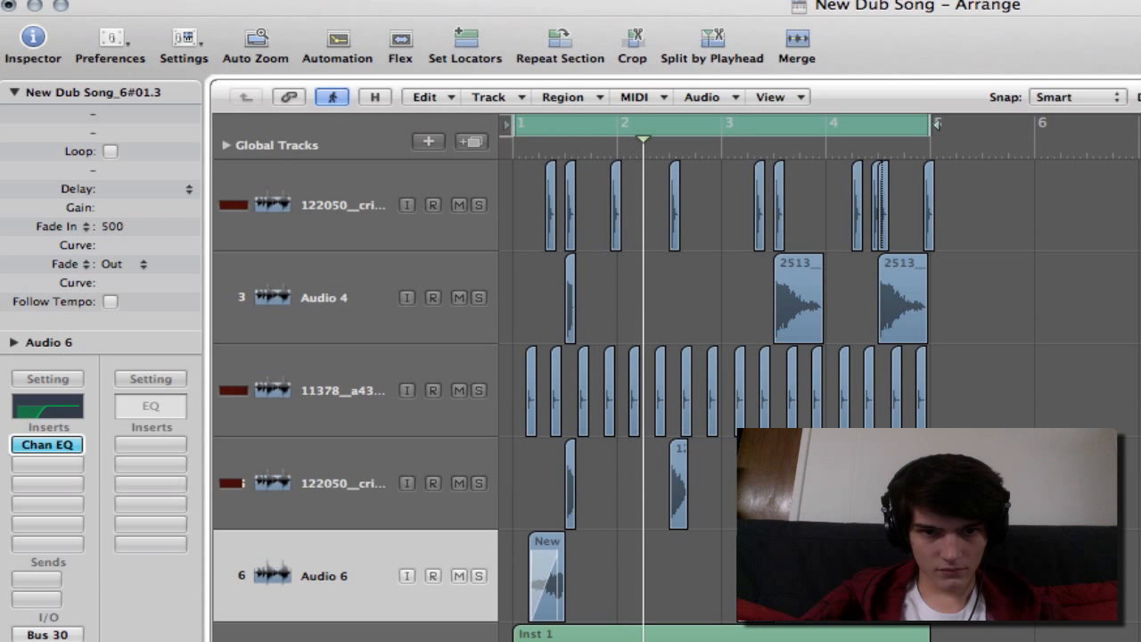
pyautogui.click(829, 580)
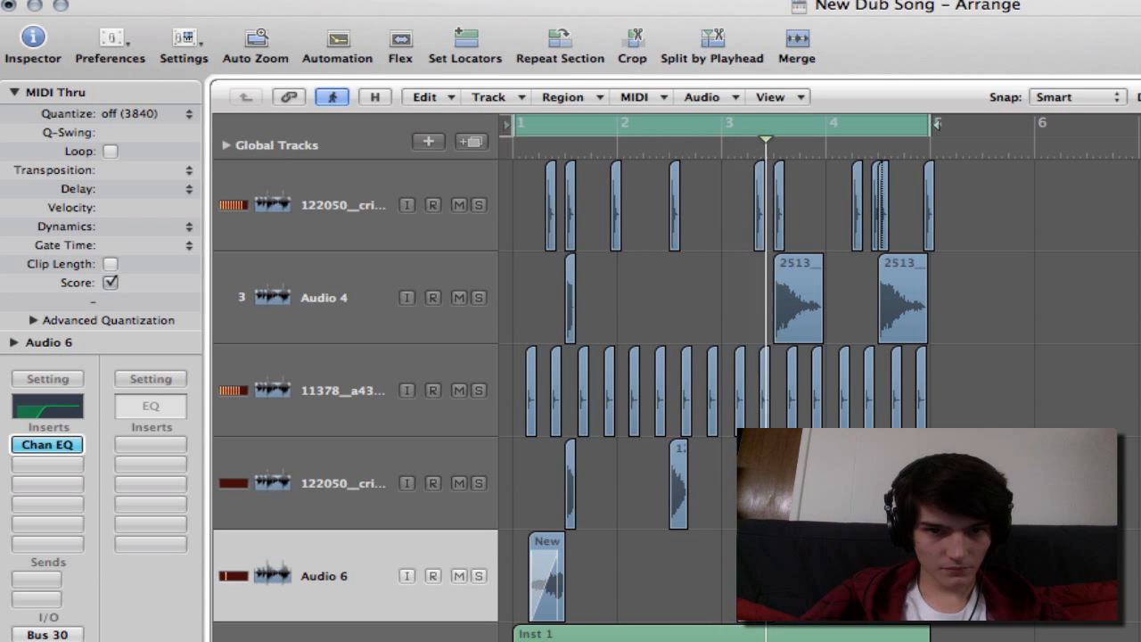
# Set the gain of both swell regions on Audio 6 to +2 dB.
pyautogui.moveTo(802, 561); pyautogui.dragTo(547, 580)
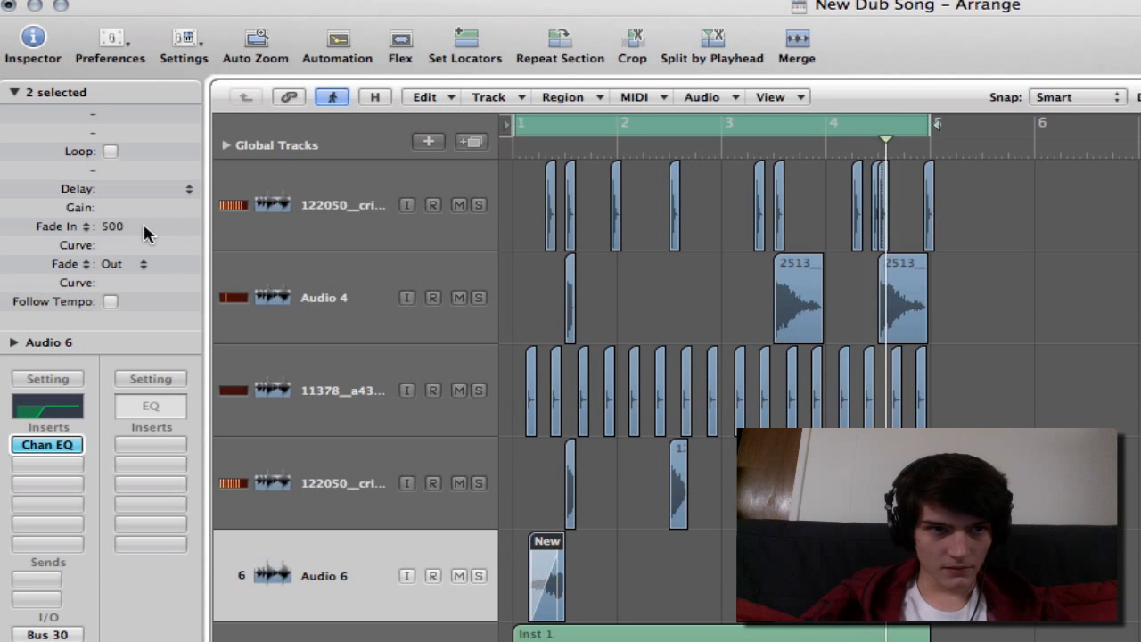
pyautogui.moveTo(131, 208); pyautogui.dragTo(131, 204)
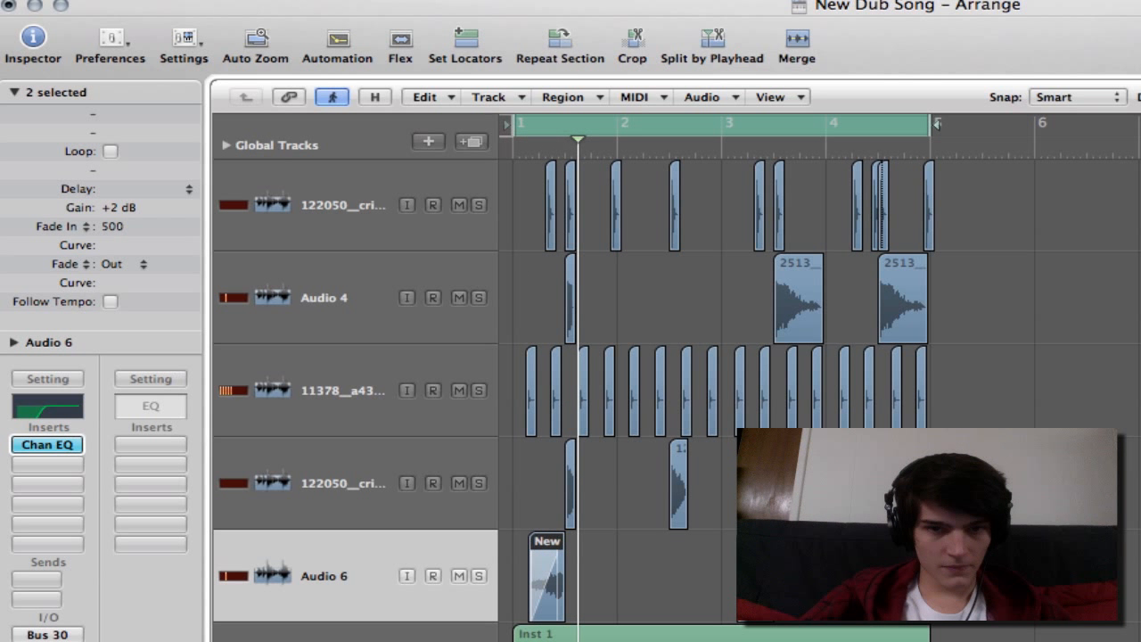
pyautogui.click(830, 580)
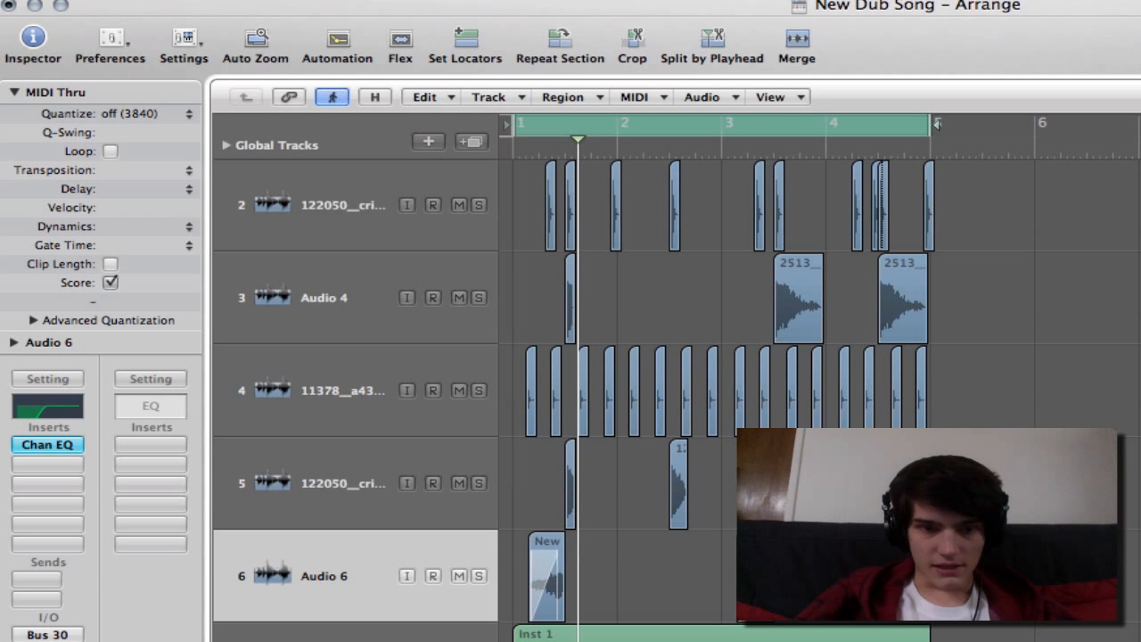
# Turn off the cycle range covering bars 1 to 5.
pyautogui.hotkey('ctrl', 'Up')
pyautogui.hotkey('ctrl', 'Up')
pyautogui.hotkey('ctrl', 'Up')
pyautogui.hotkey('ctrl', 'Up')
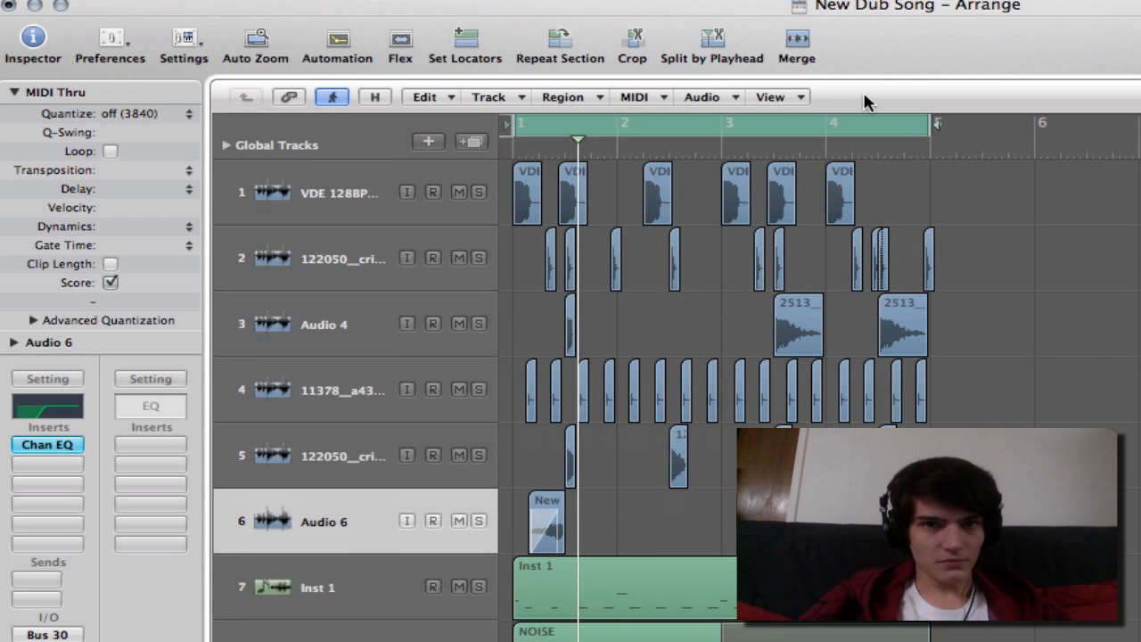
pyautogui.click(665, 133)
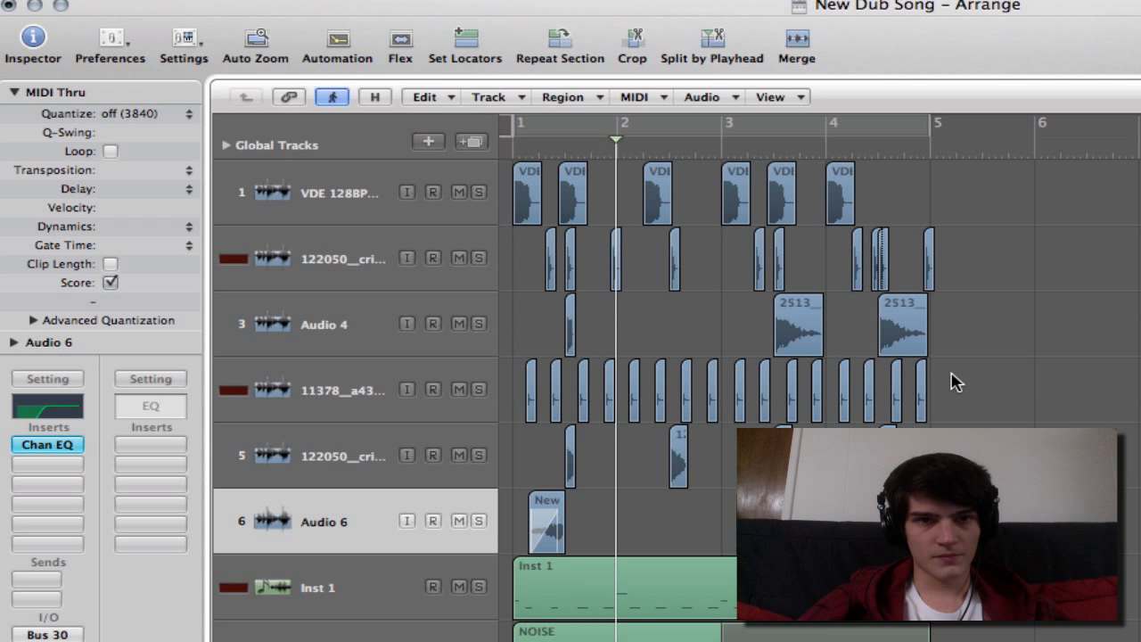
# Add one new software instrument track with output 1-2 to the song, starting from the Inst 1 track.
pyautogui.click(384, 593)
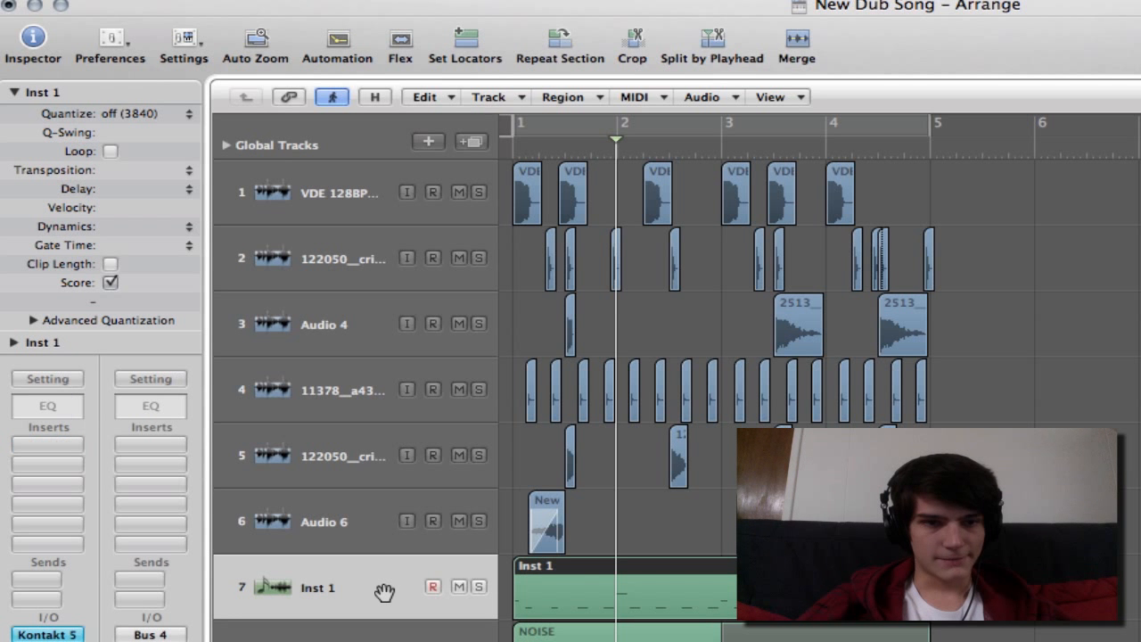
pyautogui.click(429, 143)
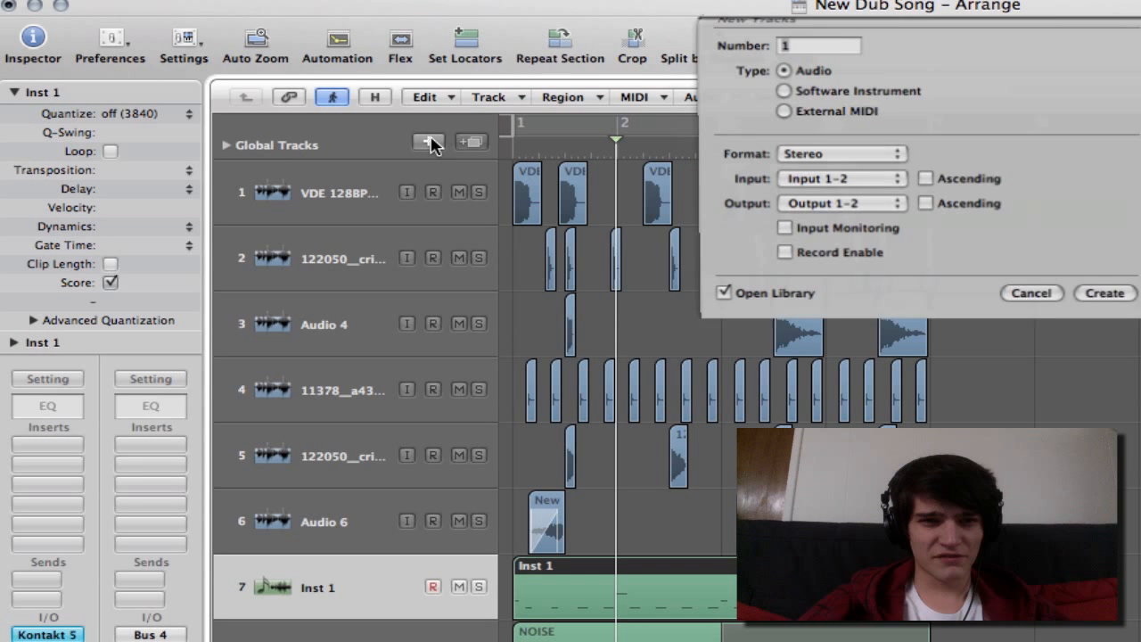
pyautogui.click(786, 113)
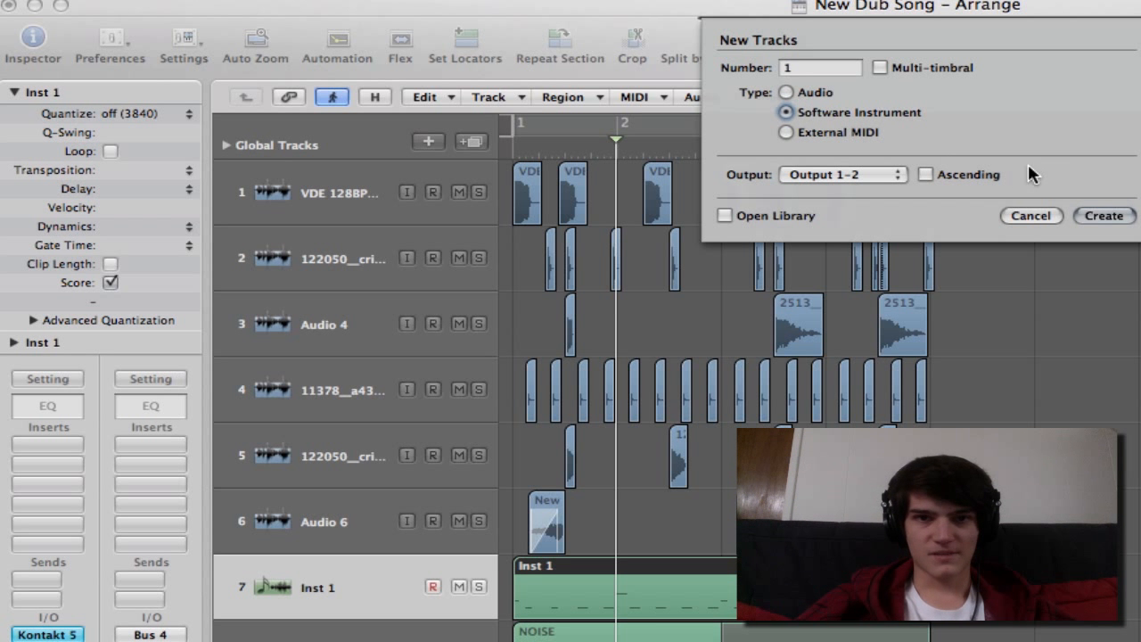
pyautogui.click(1104, 217)
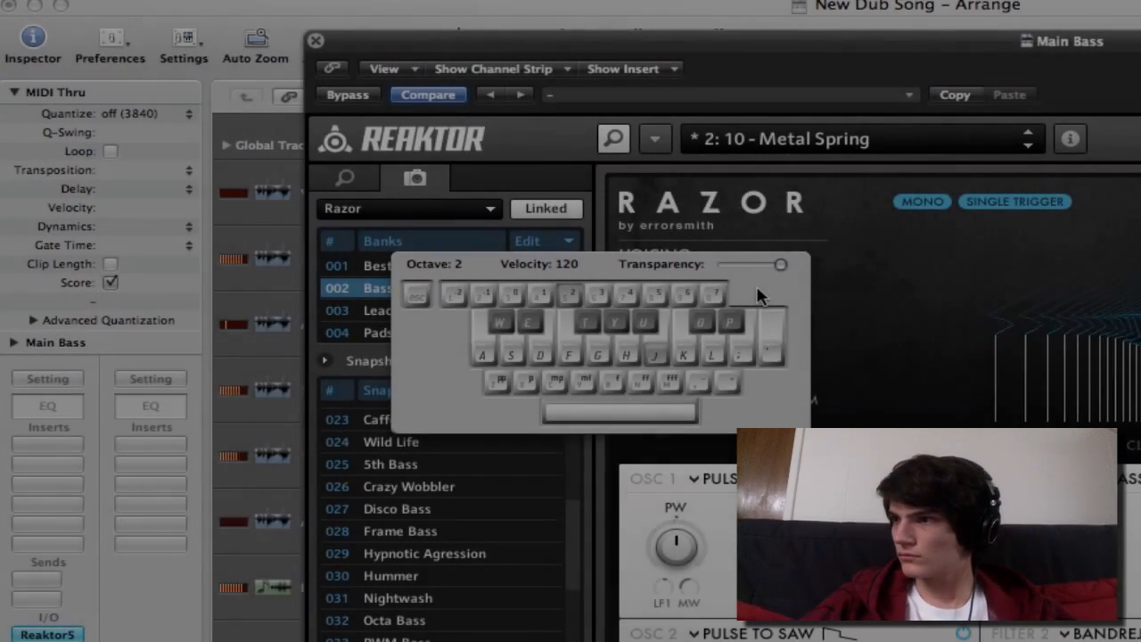
# Audition a low note on Razor's Metal Spring sound and set the LFO 1 modulation of Filter 2's Boost to 63.
pyautogui.press('capslock')
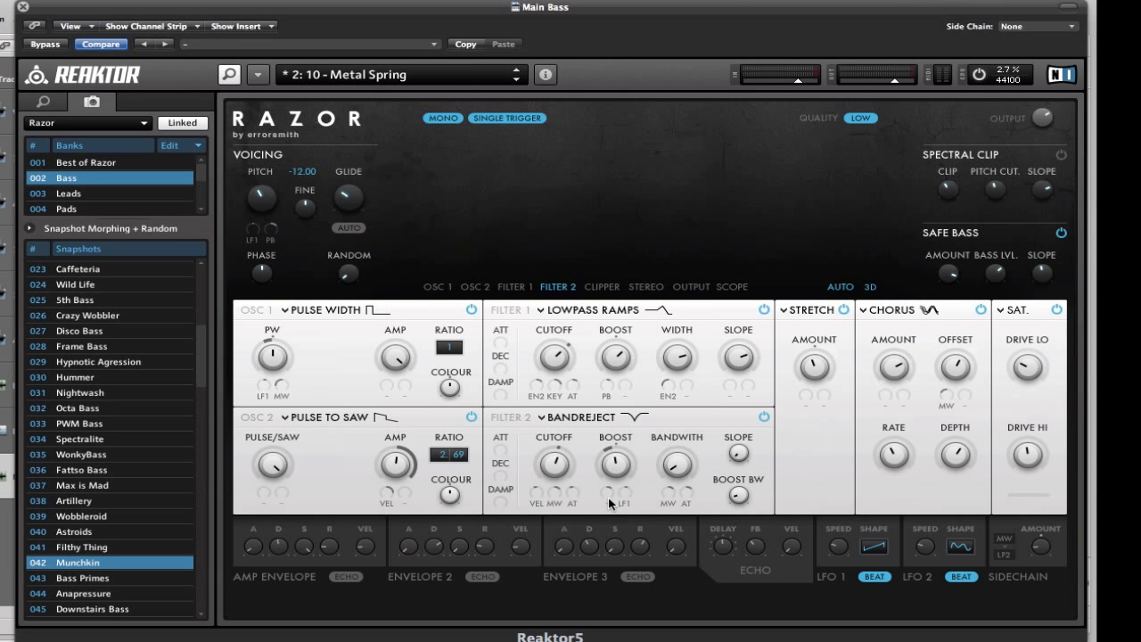
pyautogui.press('capslock')
pyautogui.press('a')
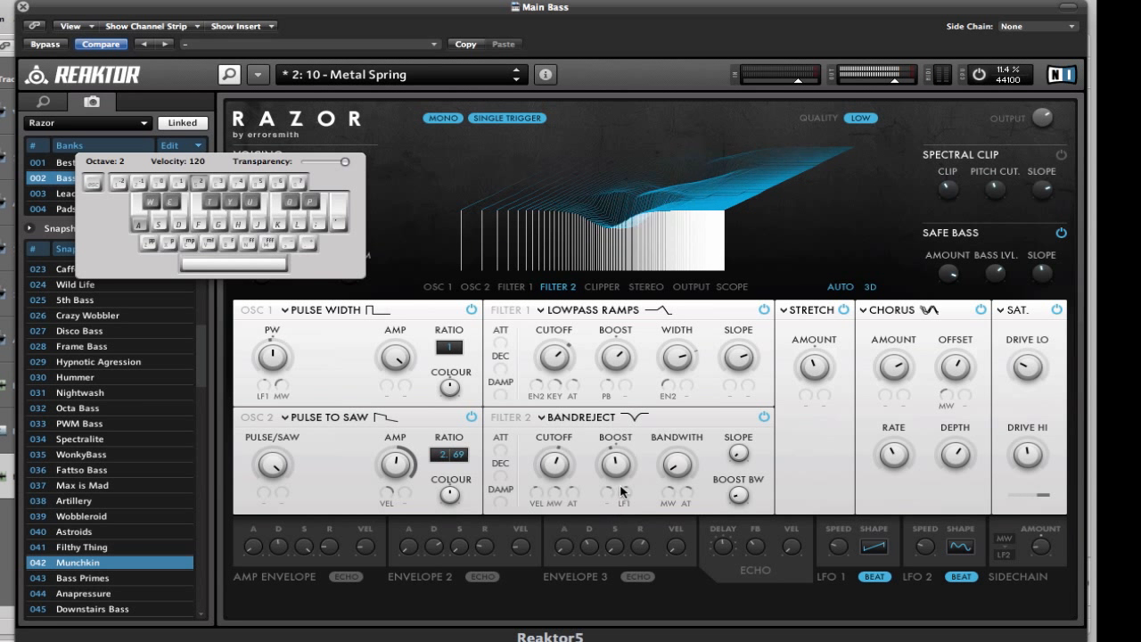
pyautogui.moveTo(625, 490); pyautogui.dragTo(608, 441)
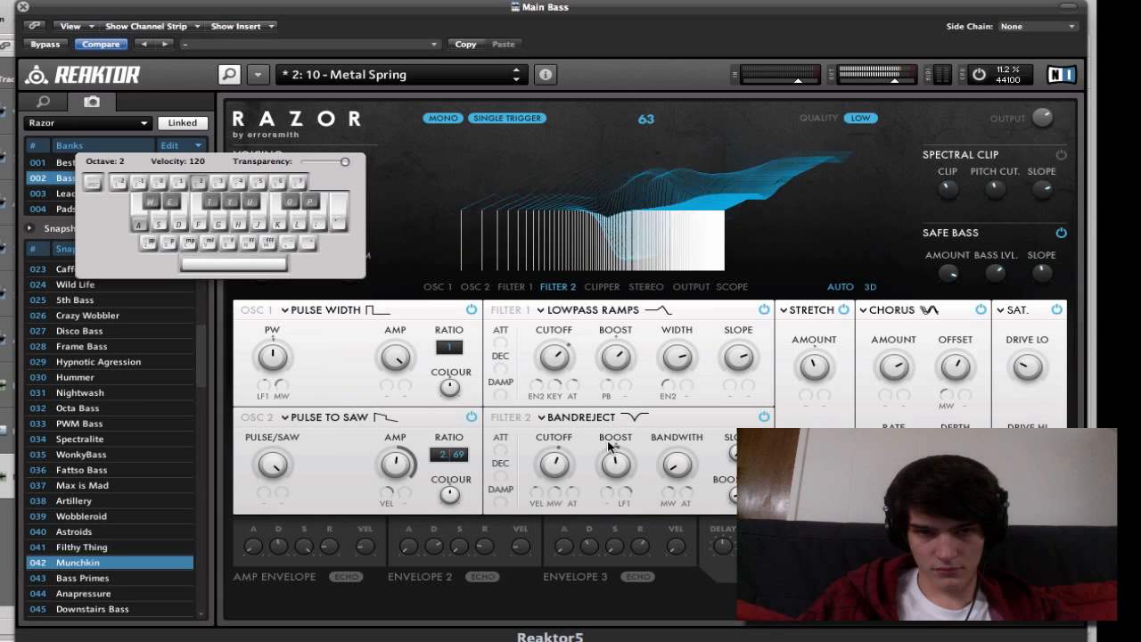
pyautogui.press('capslock')
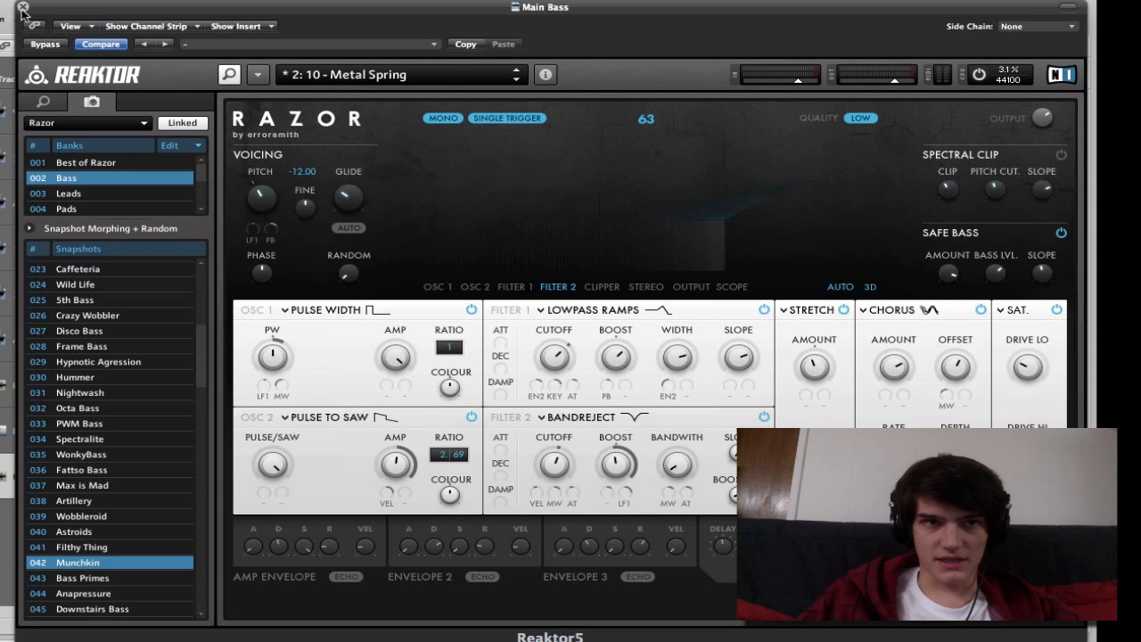
# Close the Main Bass instrument window, start song playback and try out bass notes over the beat.
pyautogui.click(23, 6)
pyautogui.press('space')
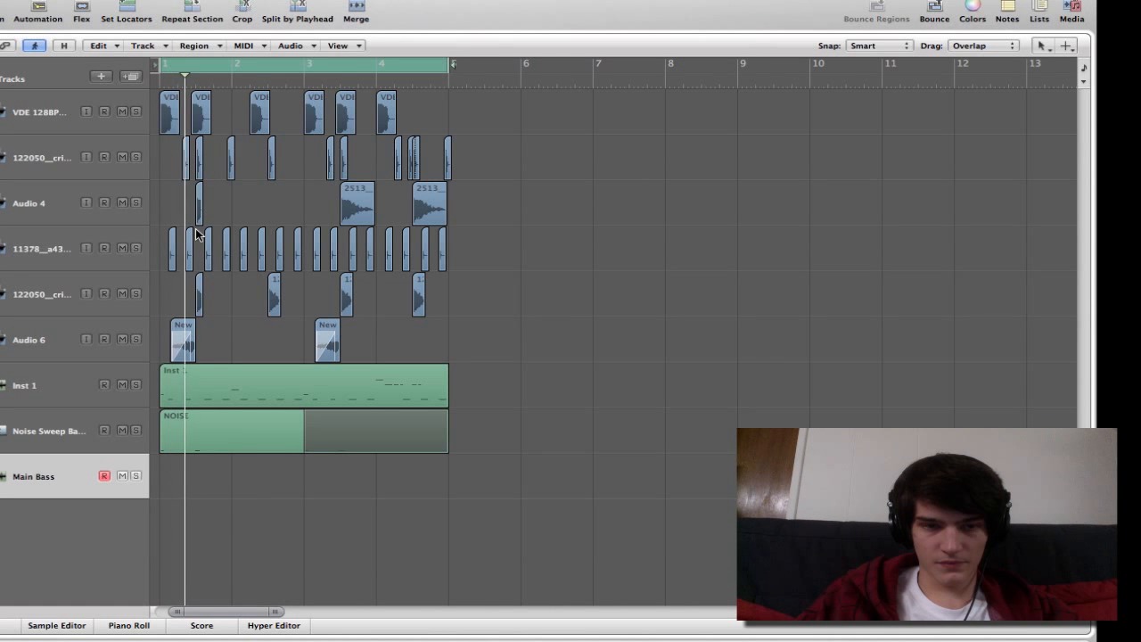
pyautogui.press('capslock')
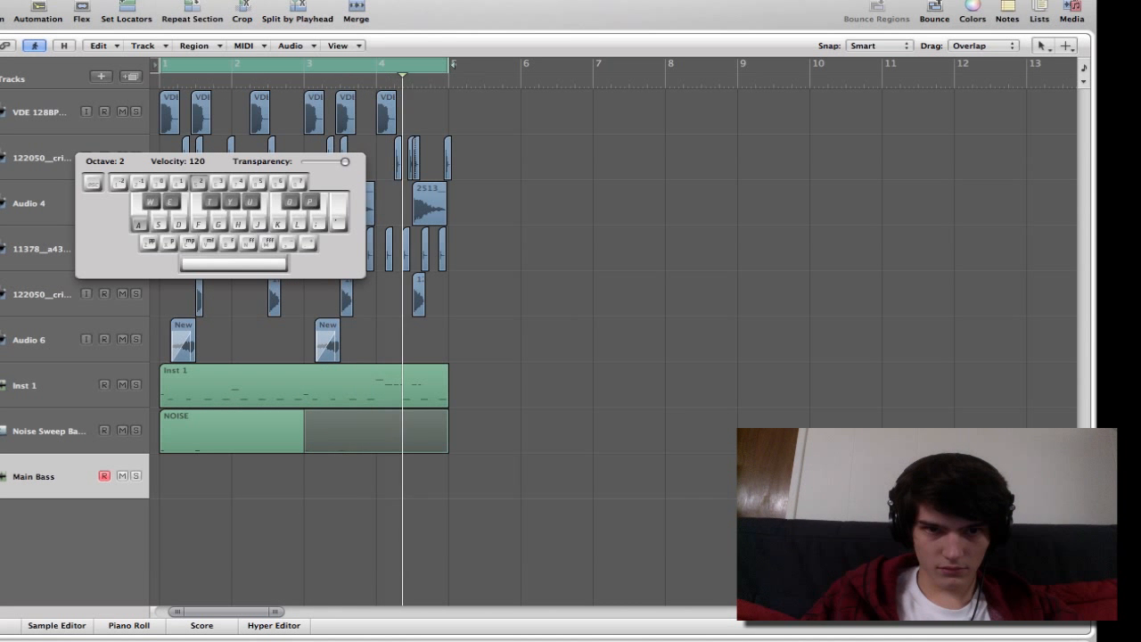
pyautogui.press('l')
pyautogui.press('space')
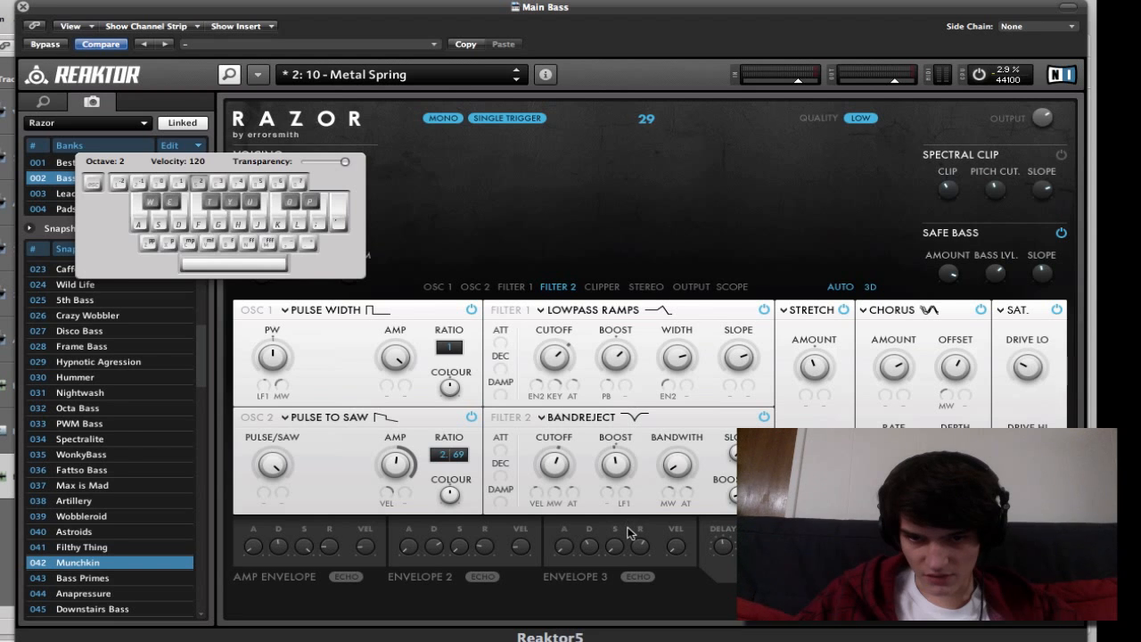
# Play a test note on the adjusted Razor bass sound, hide the musical typing keyboard and close the instrument window.
pyautogui.press('a')
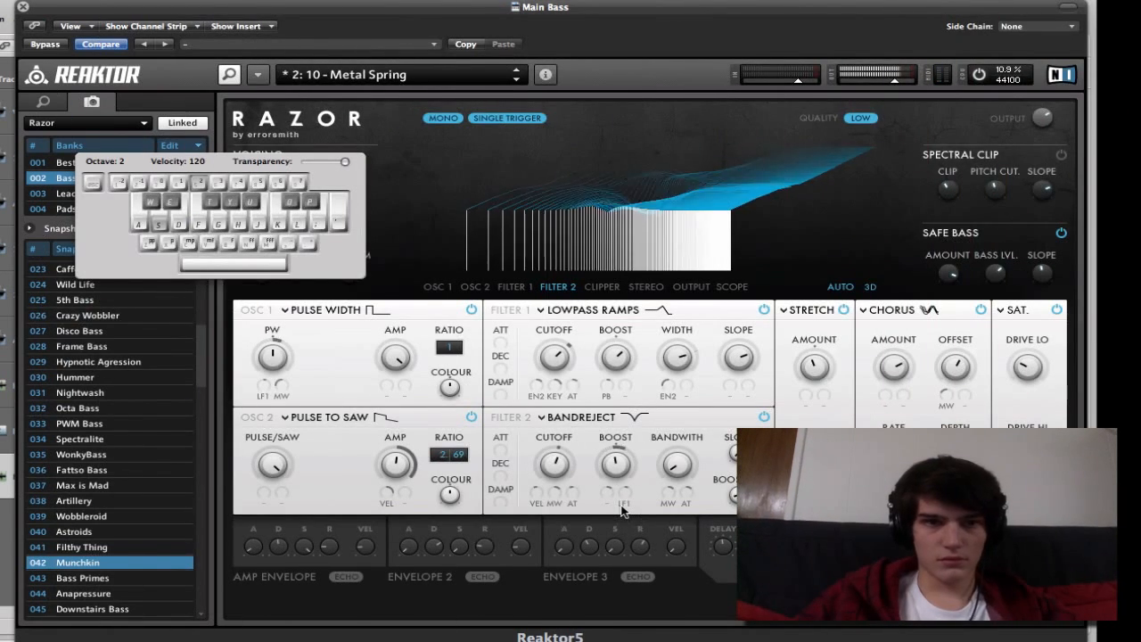
pyautogui.press('super+k')
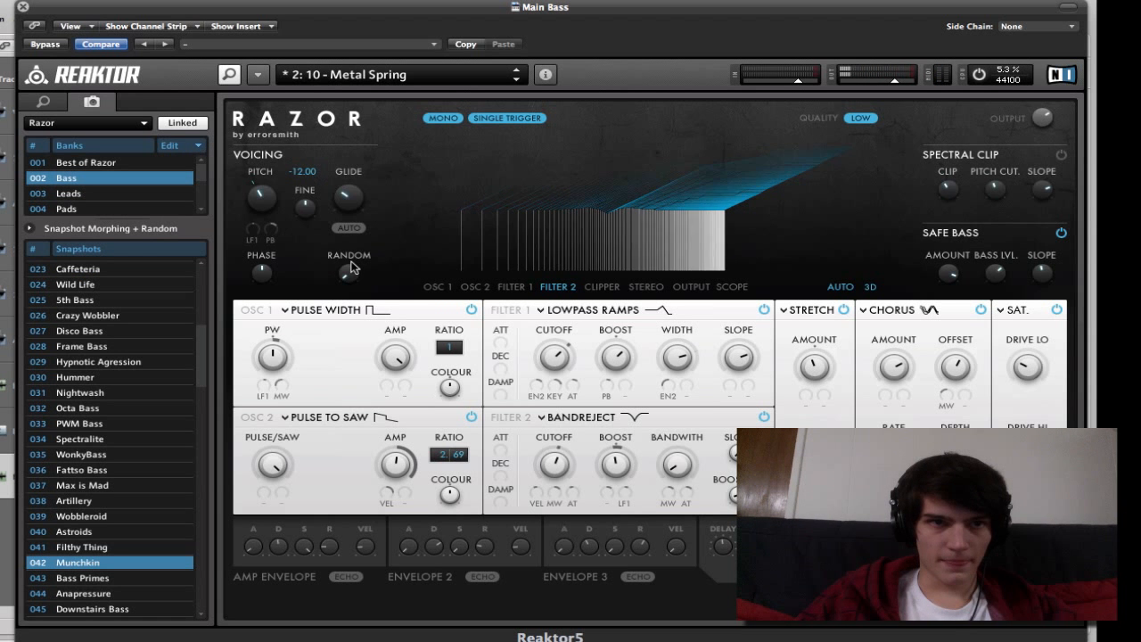
pyautogui.press('super+w')
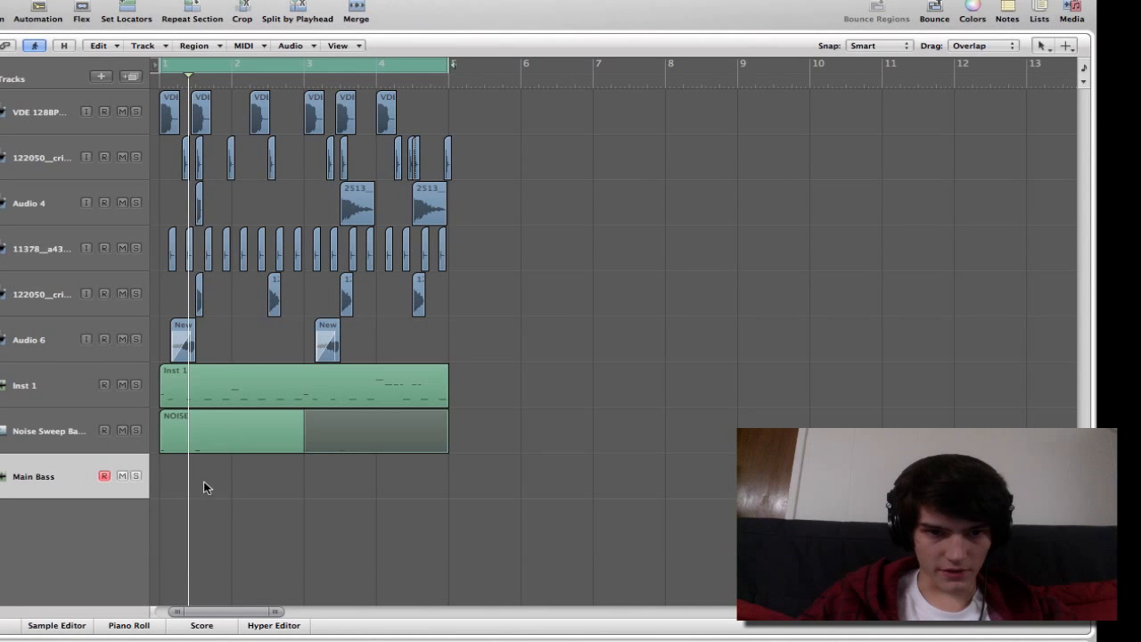
# Create the Main Bass region over bars 1 to 5 with long C2 and C3 notes, play it and deselect its notes.
pyautogui.rightClick(232, 489)
pyautogui.click(301, 545)
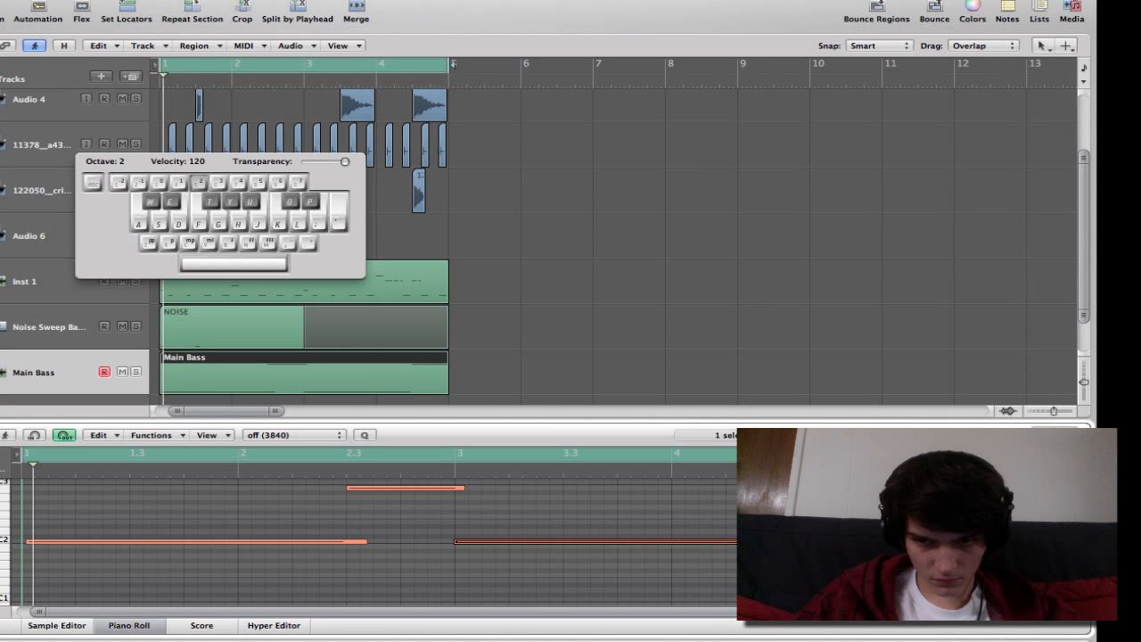
pyautogui.press('space')
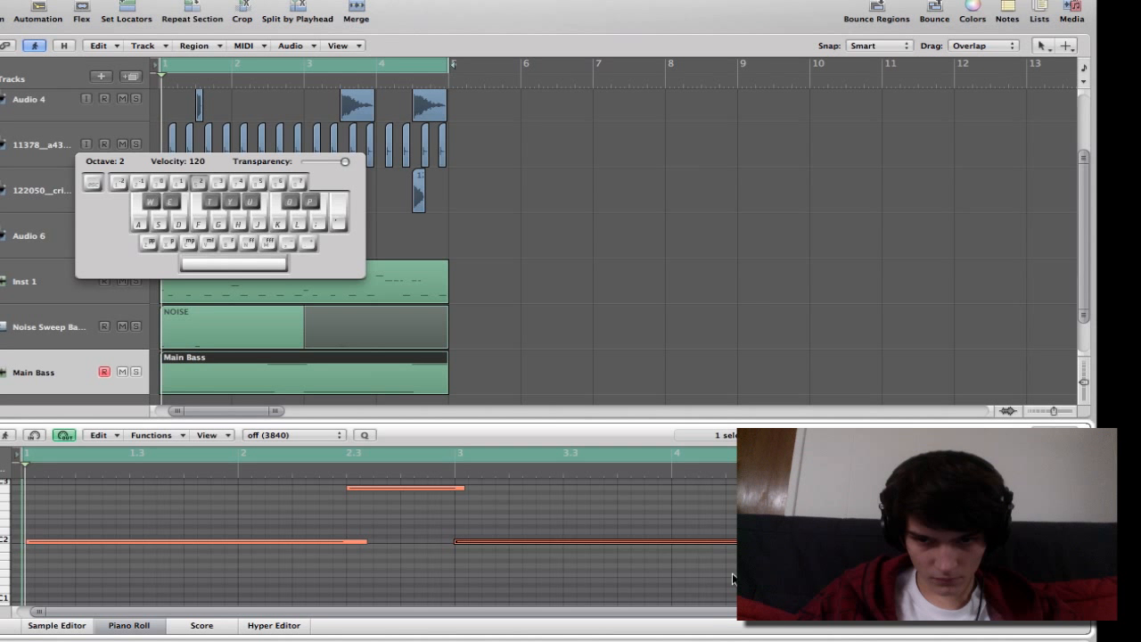
pyautogui.click(729, 577)
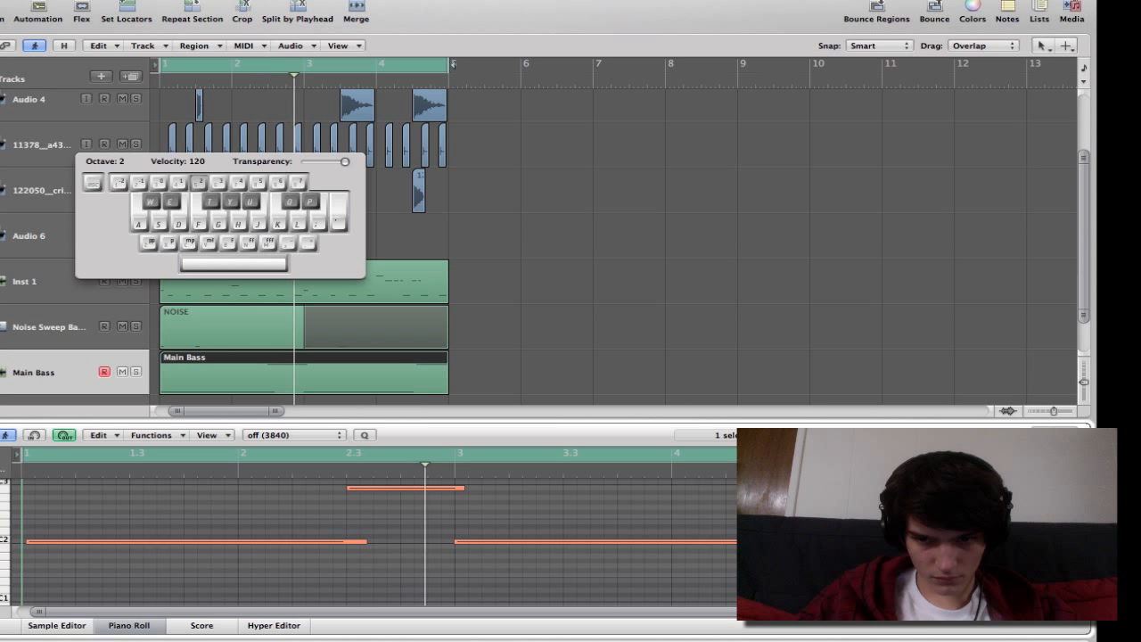
# Fine-tune note edges in the Main Bass part, including starting the first C3 note slightly later in bar 2.
pyautogui.moveTo(786, 541); pyautogui.dragTo(803, 541)
pyautogui.press('space')
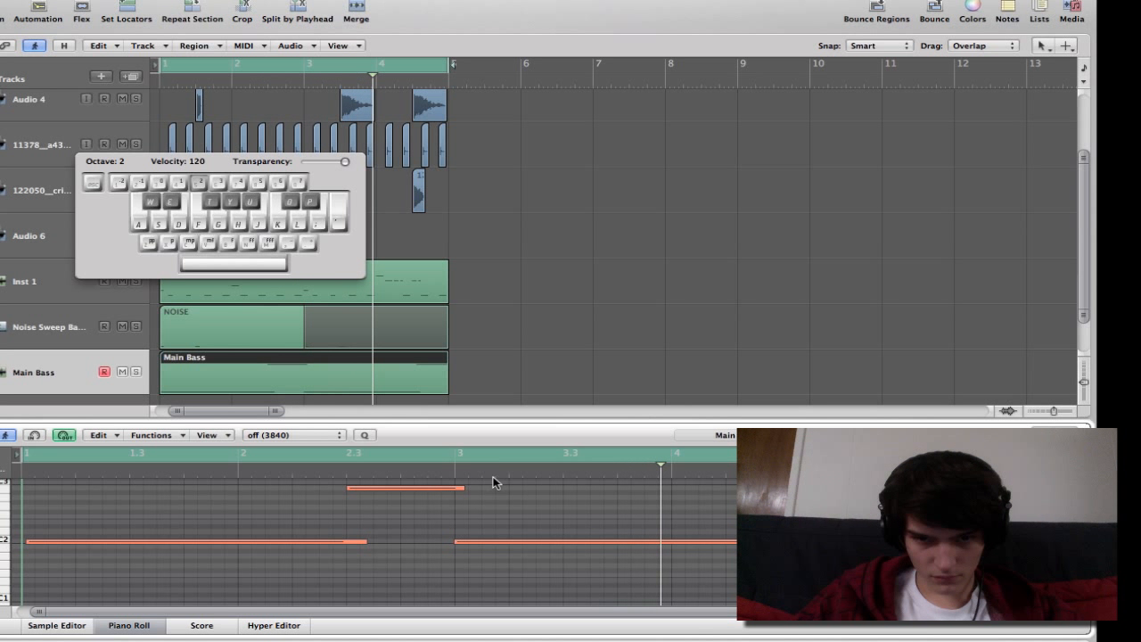
pyautogui.press('space')
pyautogui.click(449, 471)
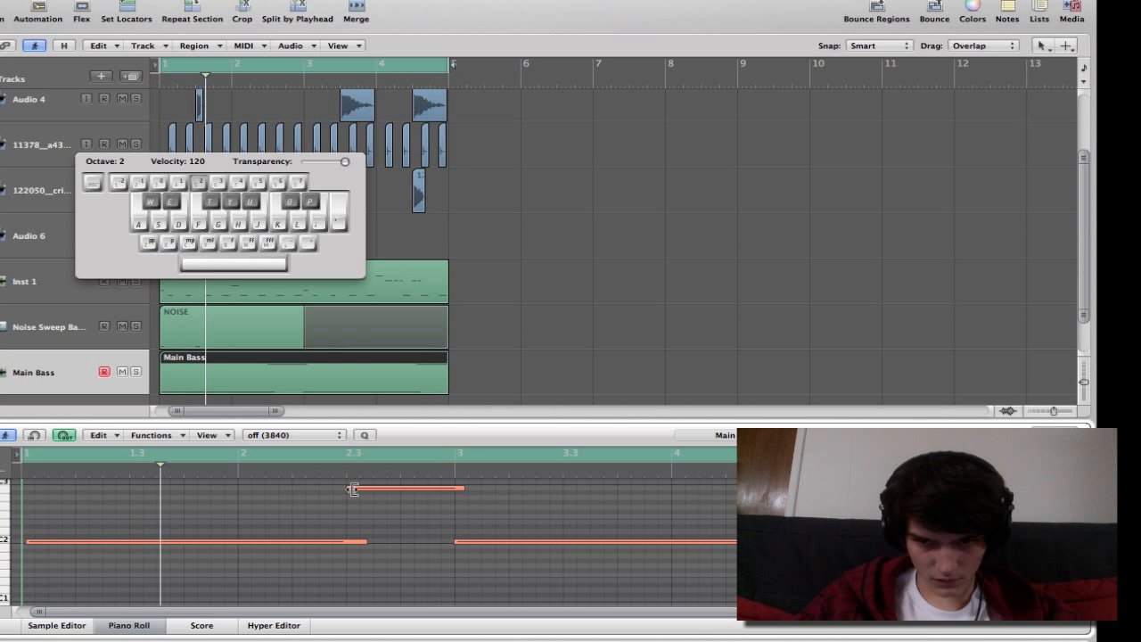
pyautogui.moveTo(353, 488); pyautogui.dragTo(360, 489)
pyautogui.click(364, 544)
pyautogui.click(414, 576)
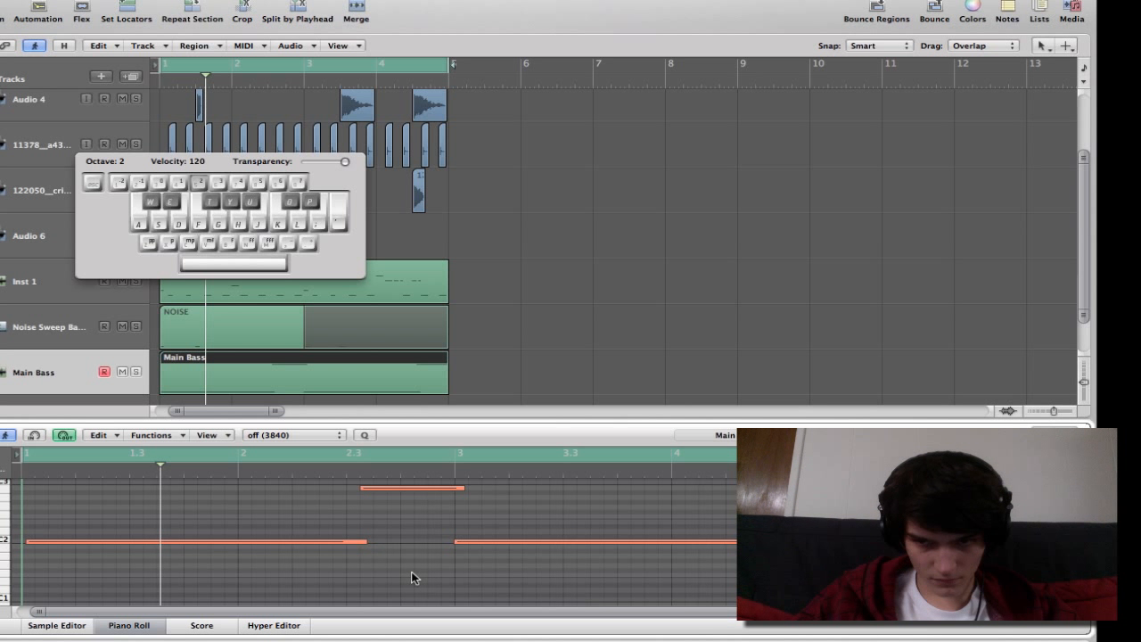
# Return playback to the song start, close the Piano Roll and musical typing keyboard, and deselect the Main Bass region.
pyautogui.press('Return')
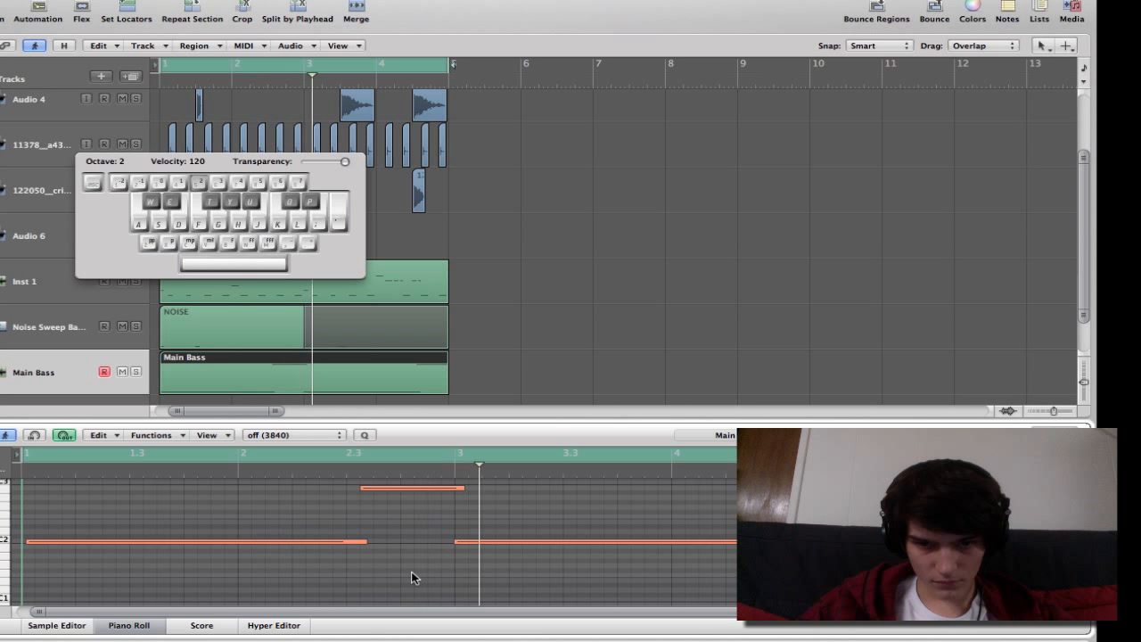
pyautogui.click(135, 628)
pyautogui.press('capslock')
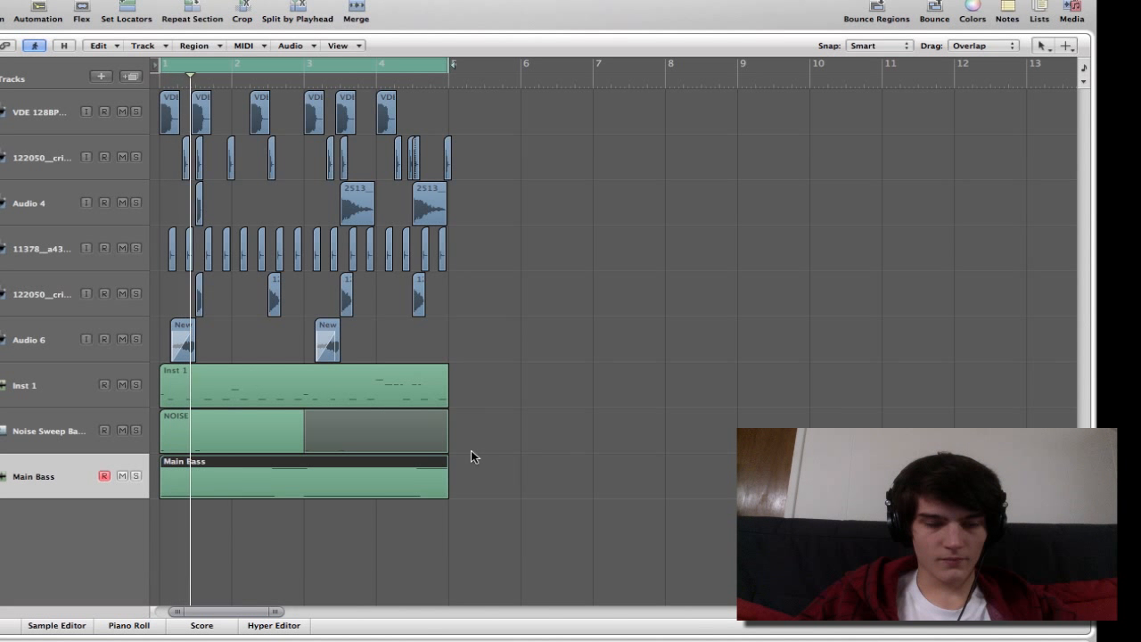
pyautogui.click(573, 443)
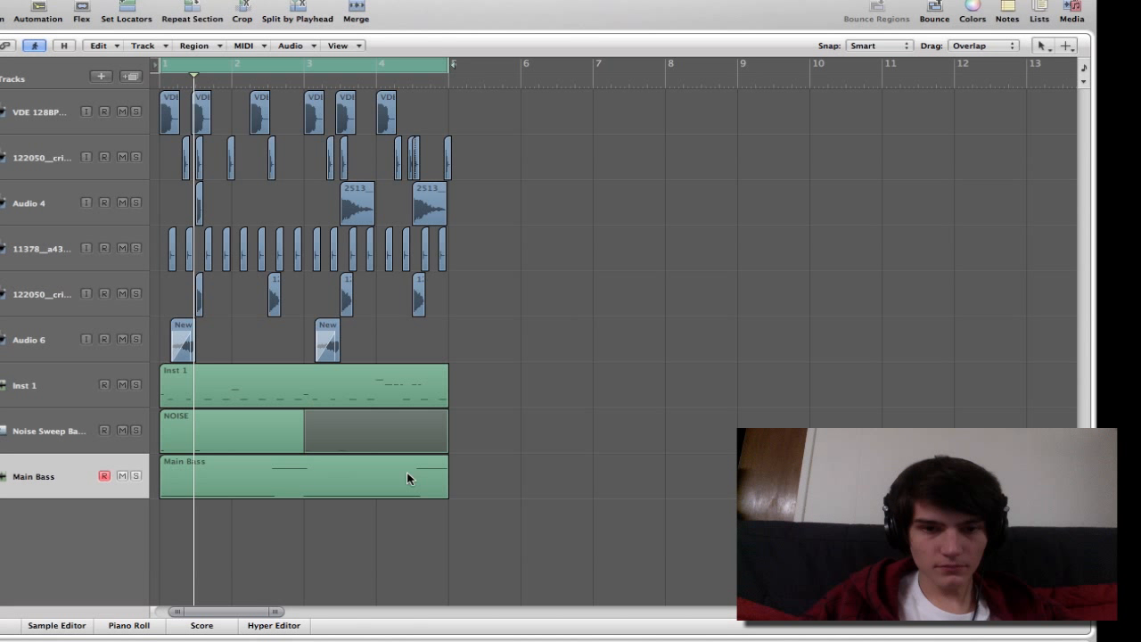
# Create one more software instrument track below Main Bass and load a stereo ES2 synthesizer on it.
pyautogui.click(100, 77)
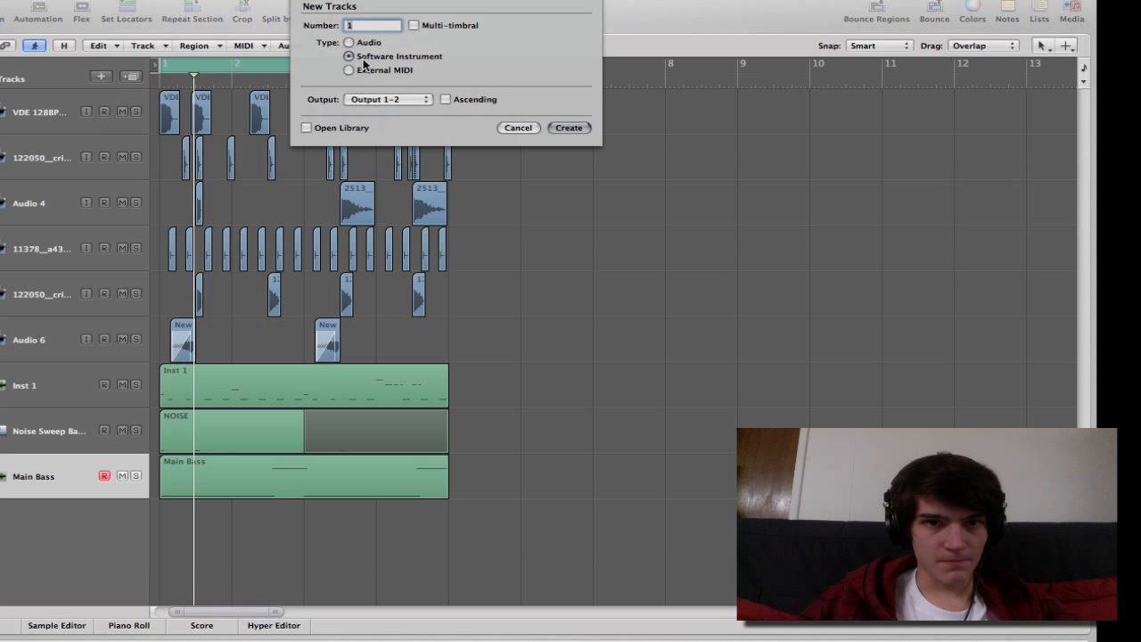
pyautogui.click(574, 128)
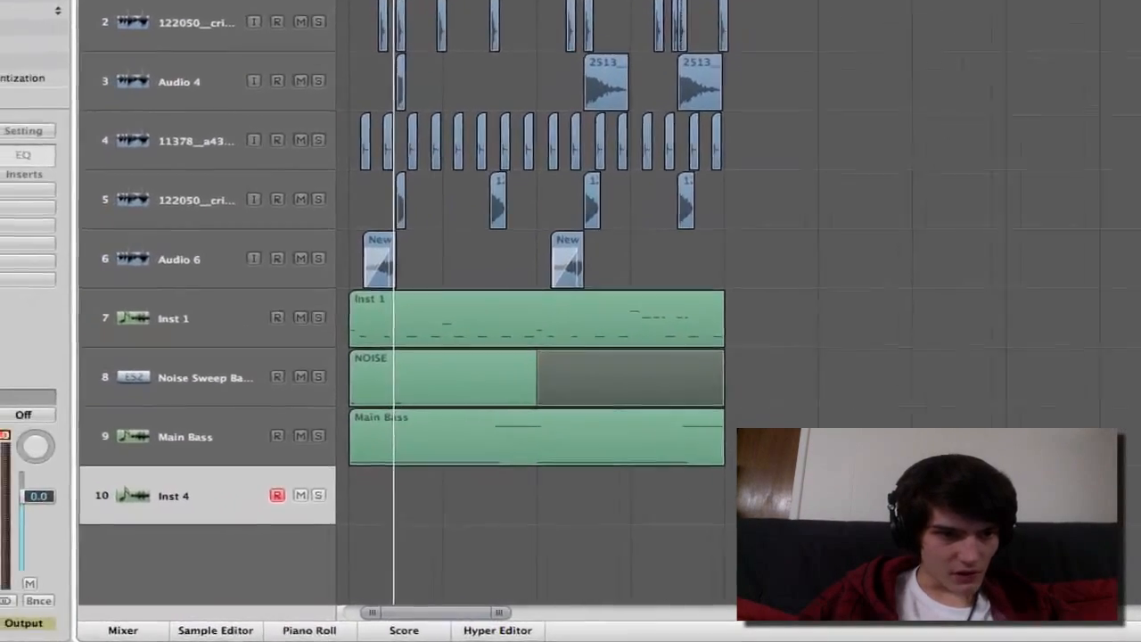
pyautogui.click(8, 324)
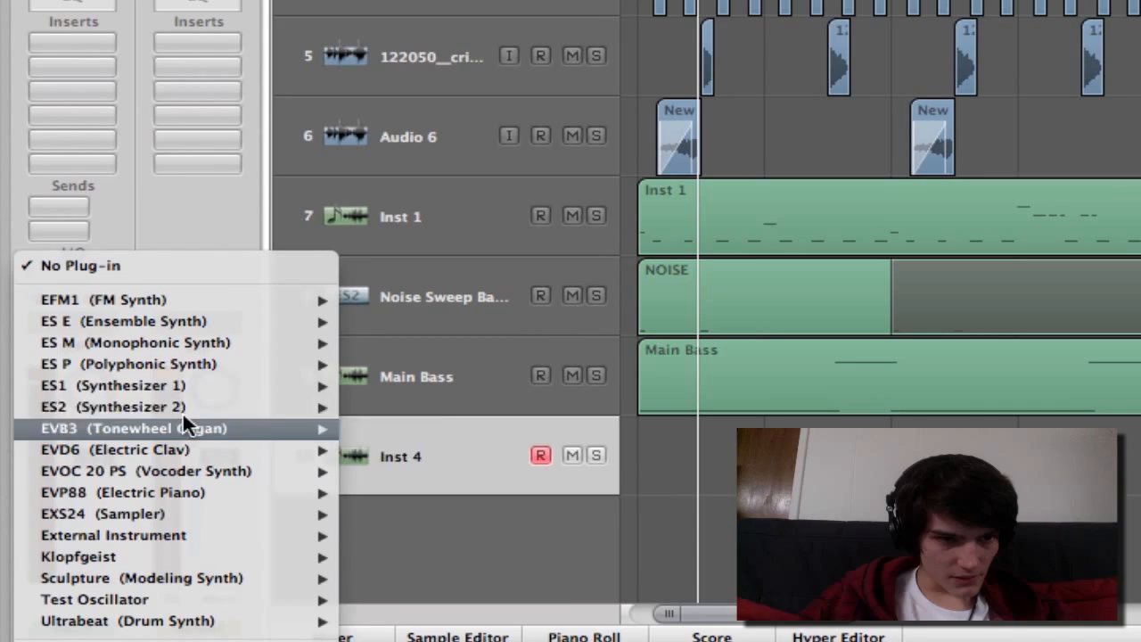
pyautogui.moveTo(311, 407)
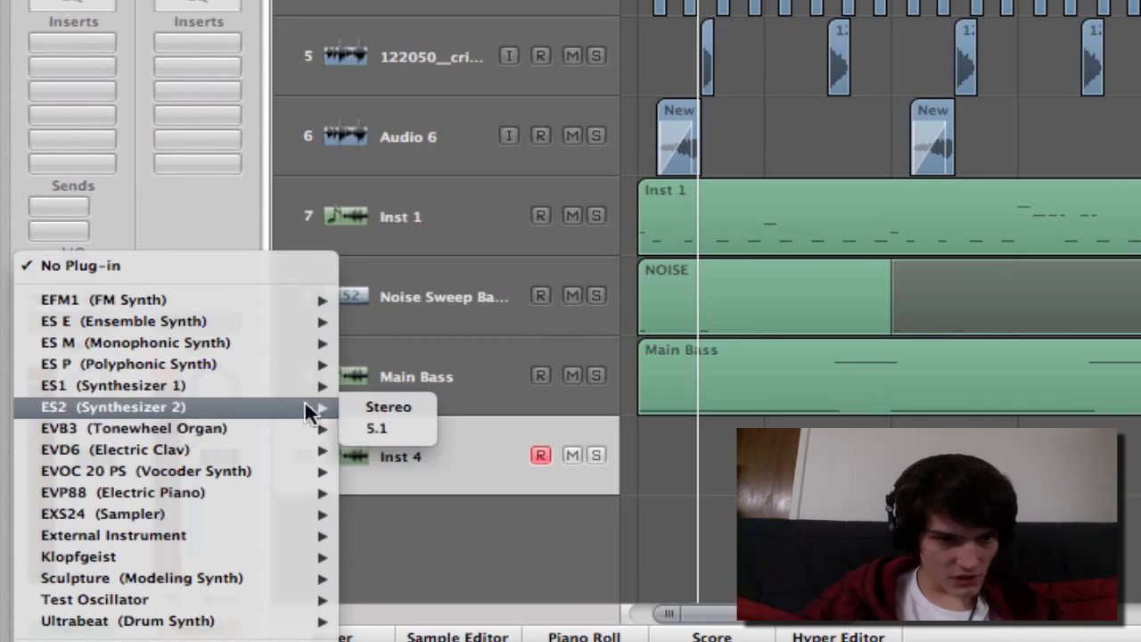
pyautogui.click(410, 404)
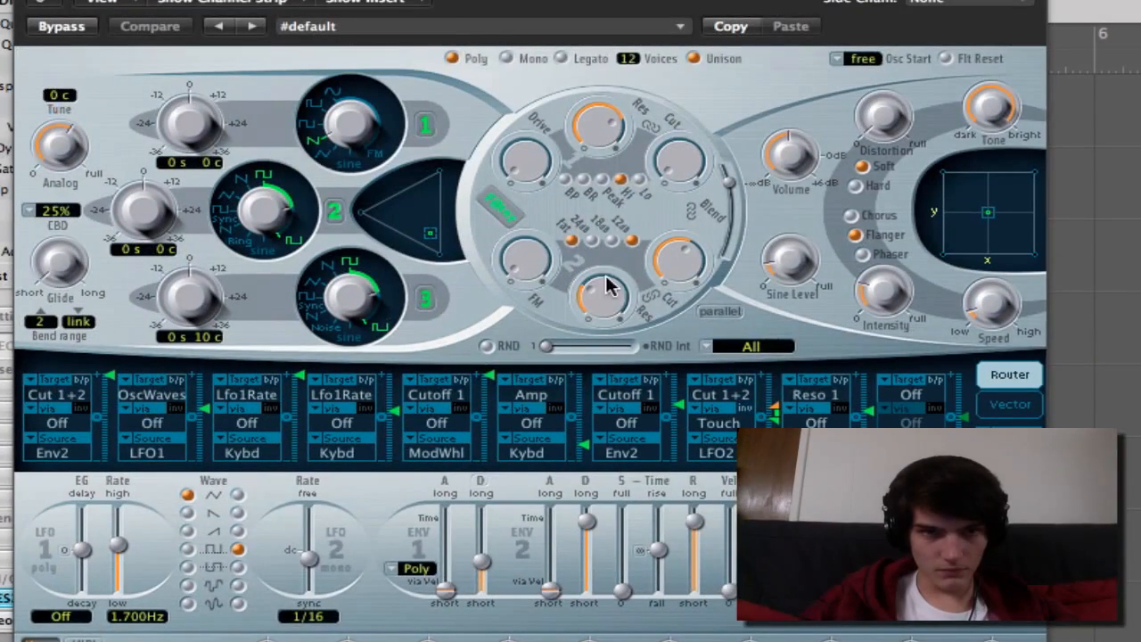
# Load the Dark Bells preset from the Synth Chords category into ES2, with the musical typing keyboard open.
pyautogui.press('capslock')
pyautogui.click(504, 31)
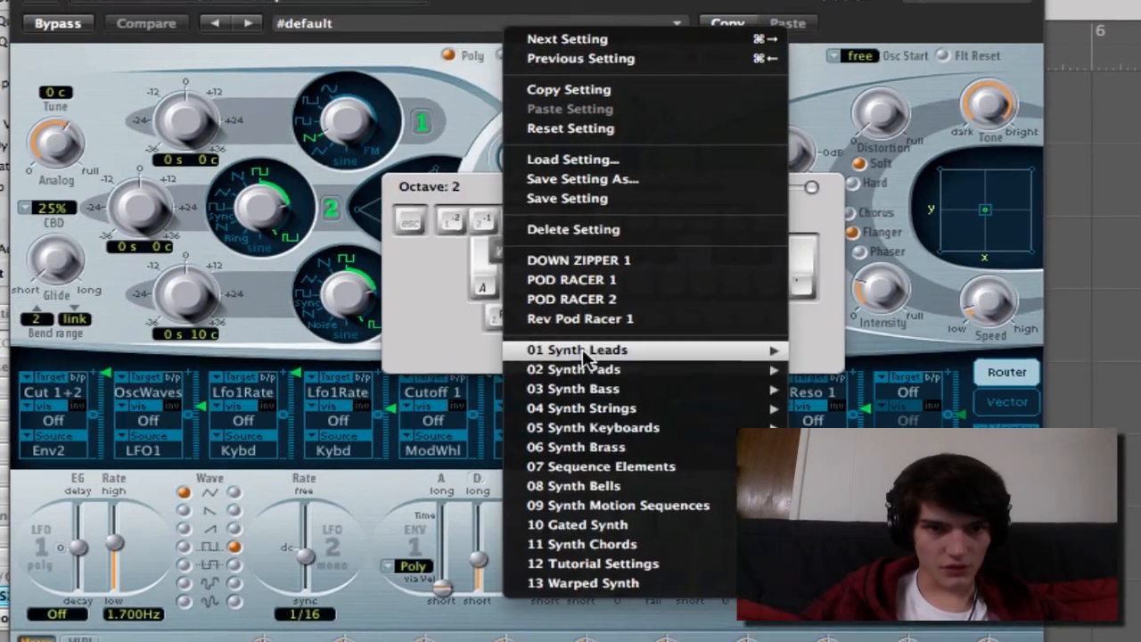
pyautogui.moveTo(595, 487)
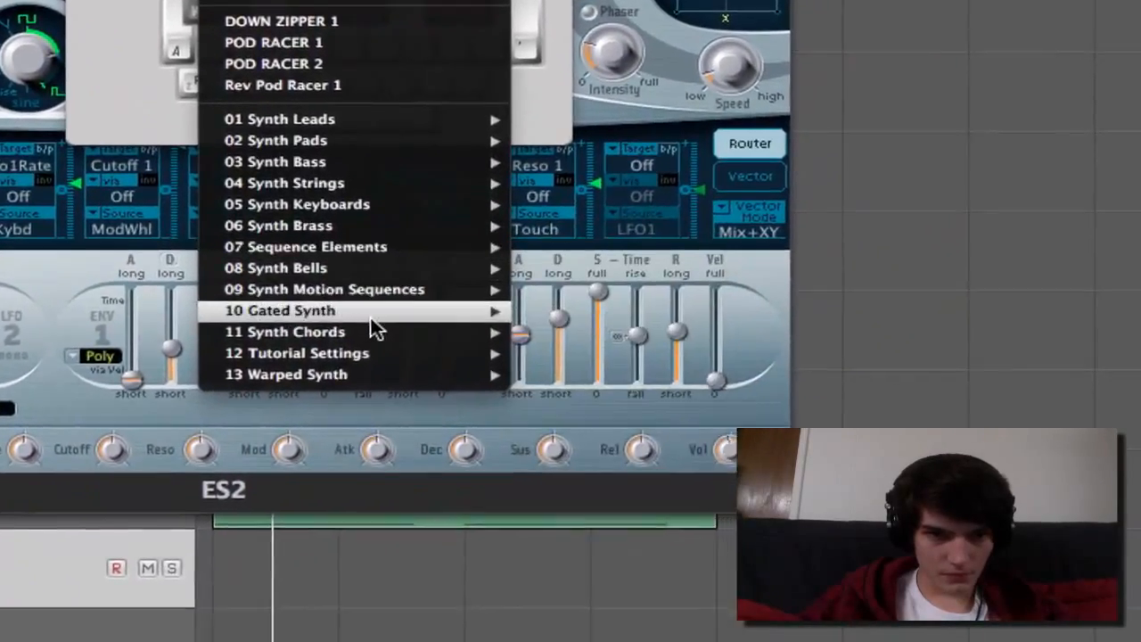
pyautogui.moveTo(381, 340)
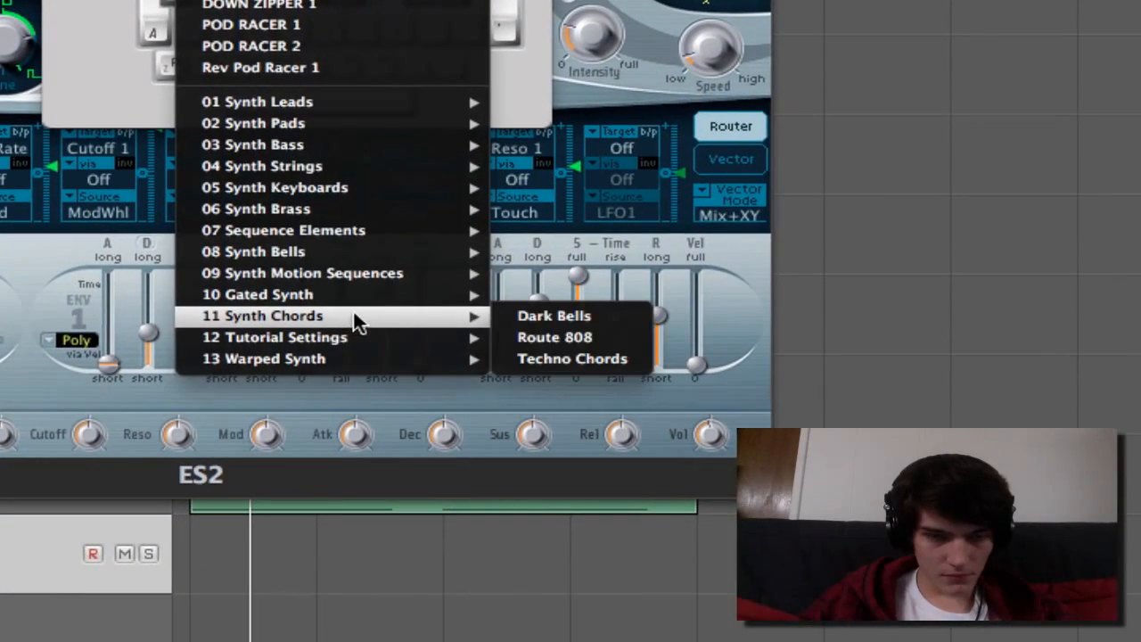
pyautogui.click(530, 314)
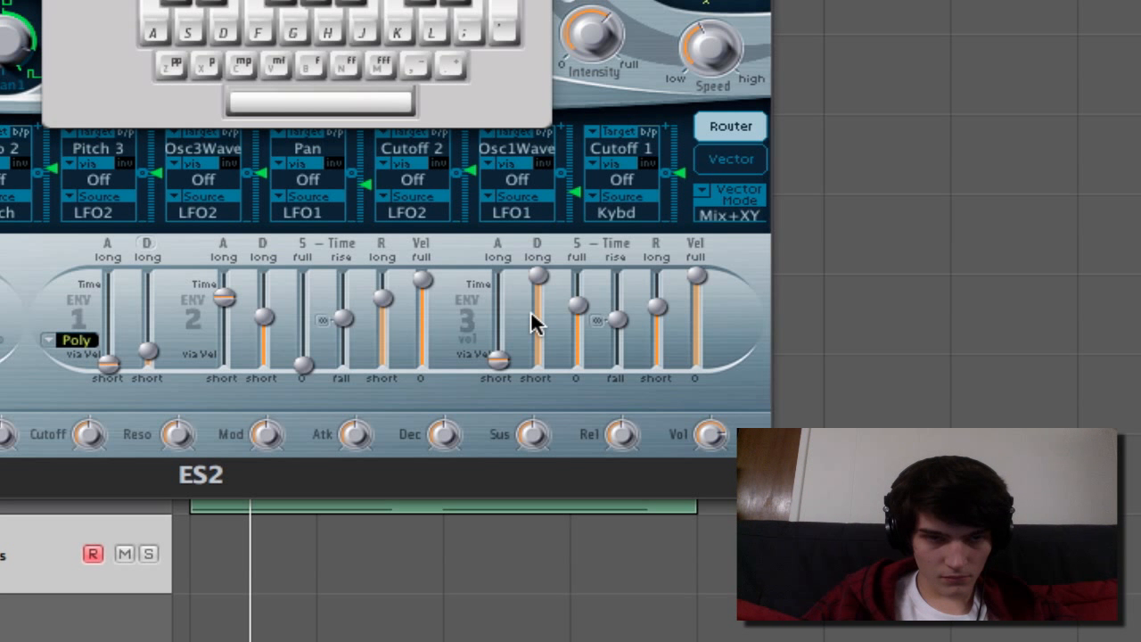
# Close the ES2 window and bring up the musical typing keyboard for the armed Dark Bells track.
pyautogui.press('capslock')
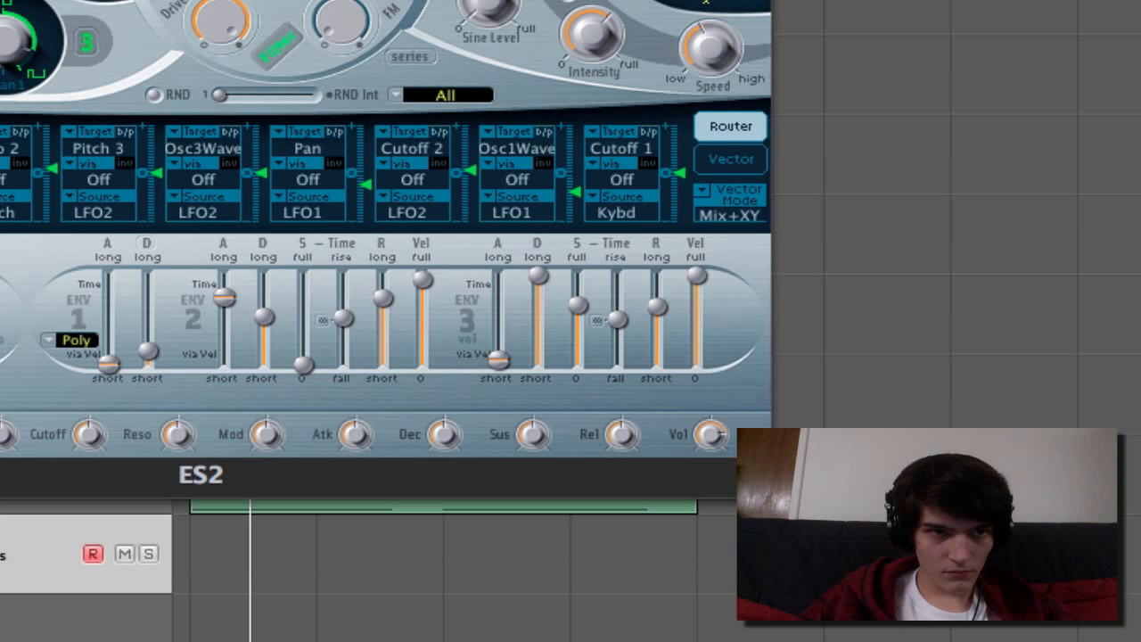
pyautogui.press('super+w')
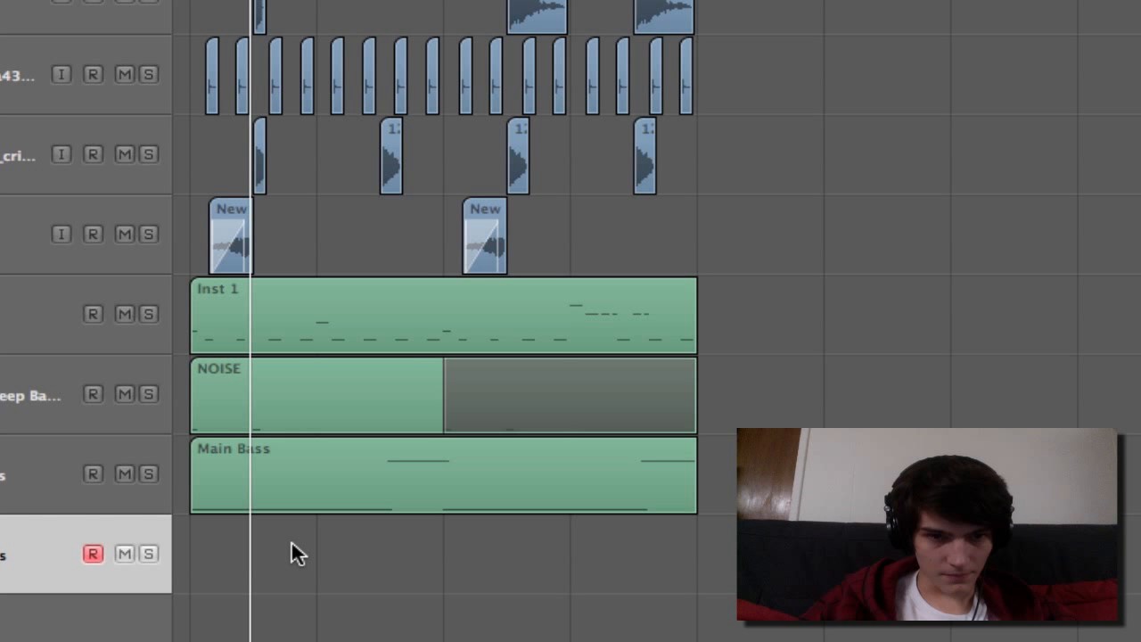
pyautogui.press('capslock')
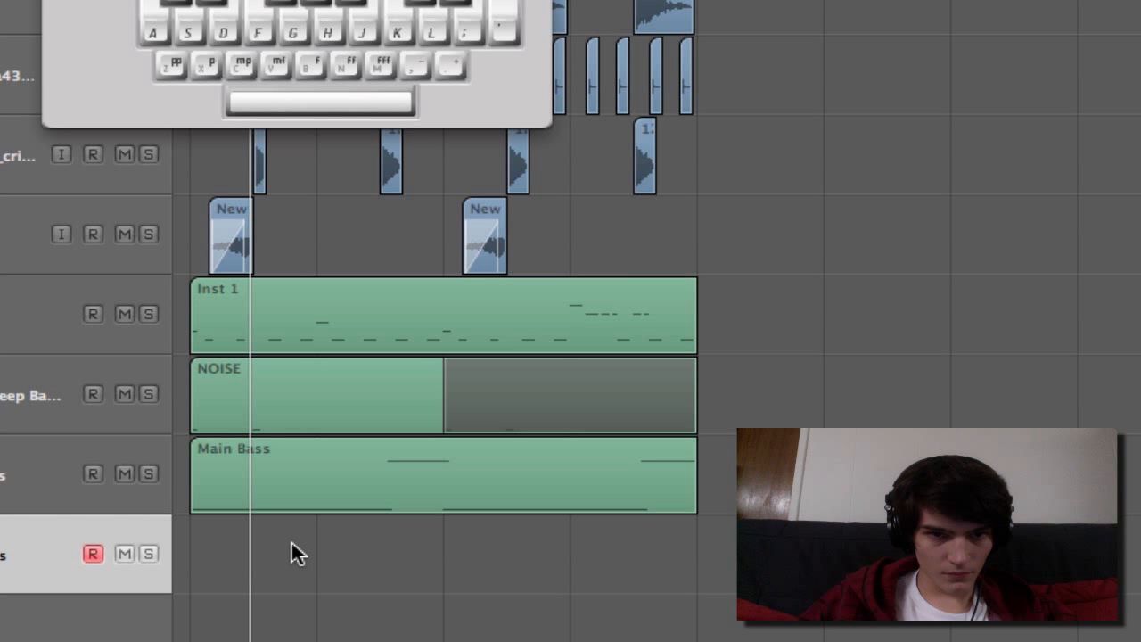
# Play back the arrangement while trying out Dark Bells notes on the musical typing keyboard, stop playback and hide the keyboard.
pyautogui.press('space')
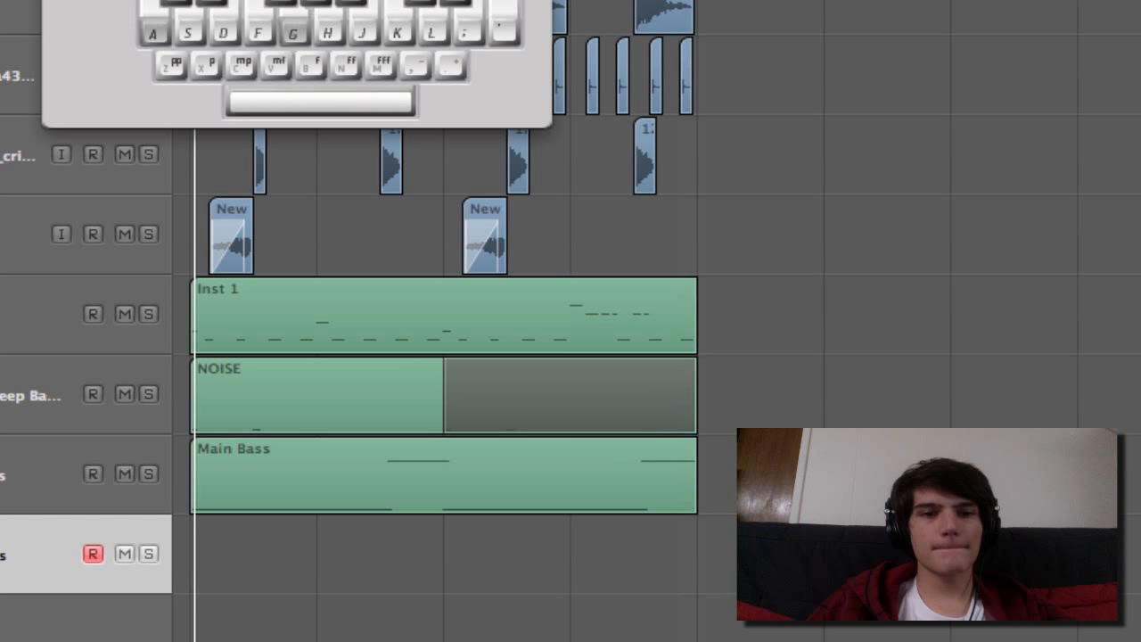
pyautogui.press('space')
pyautogui.press('capslock')
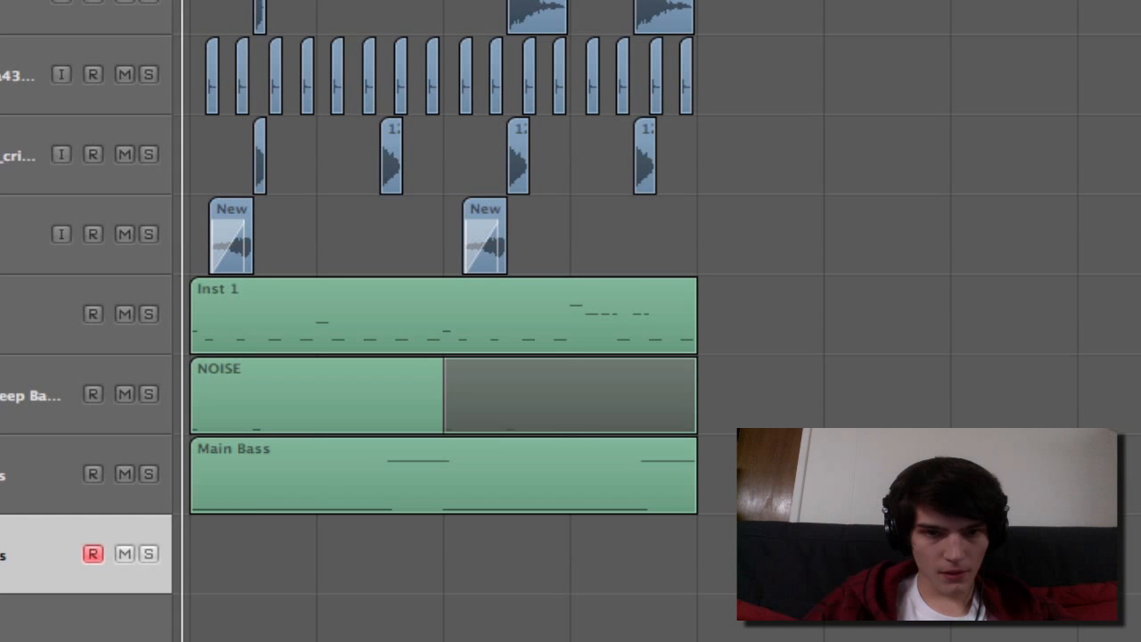
pyautogui.press('a')
pyautogui.press('space')
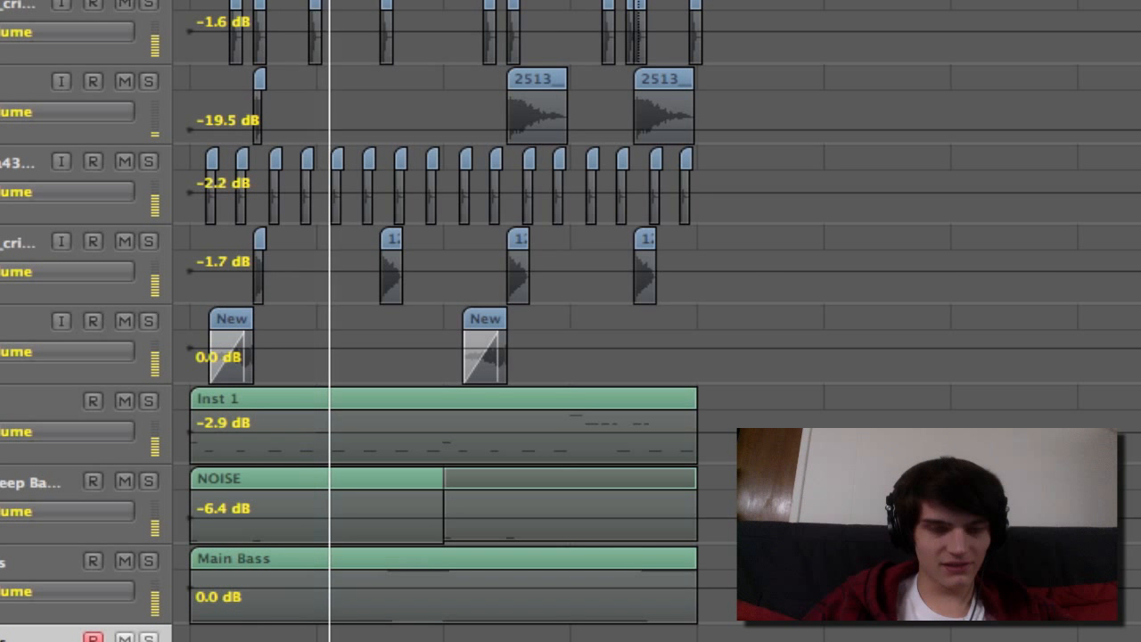
pyautogui.press('capslock')
pyautogui.press('capslock')
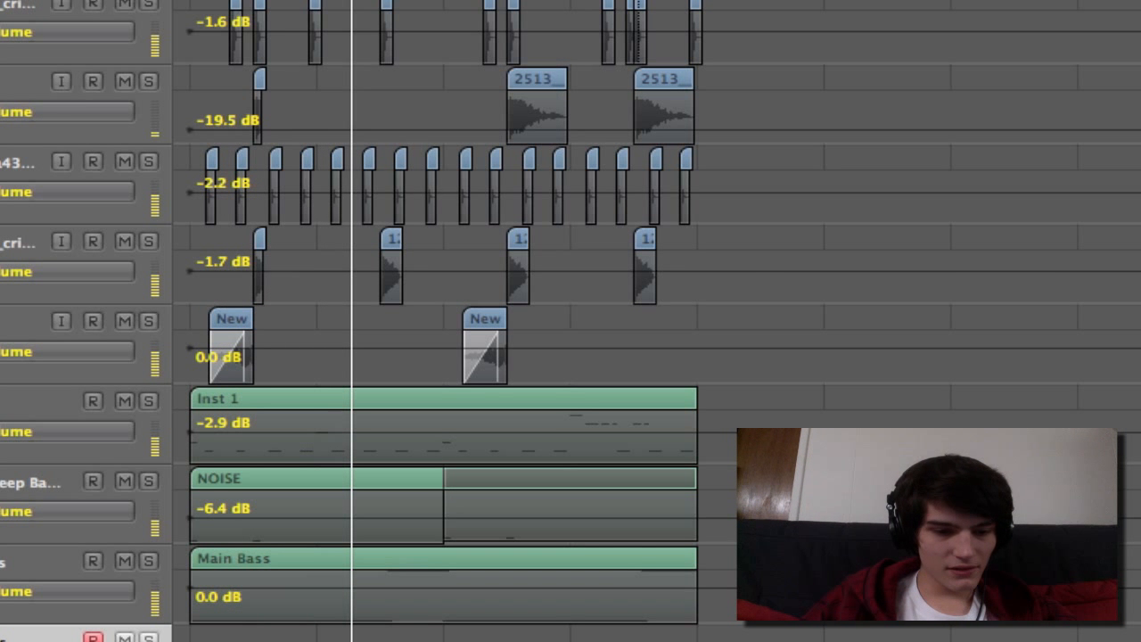
pyautogui.press('a')
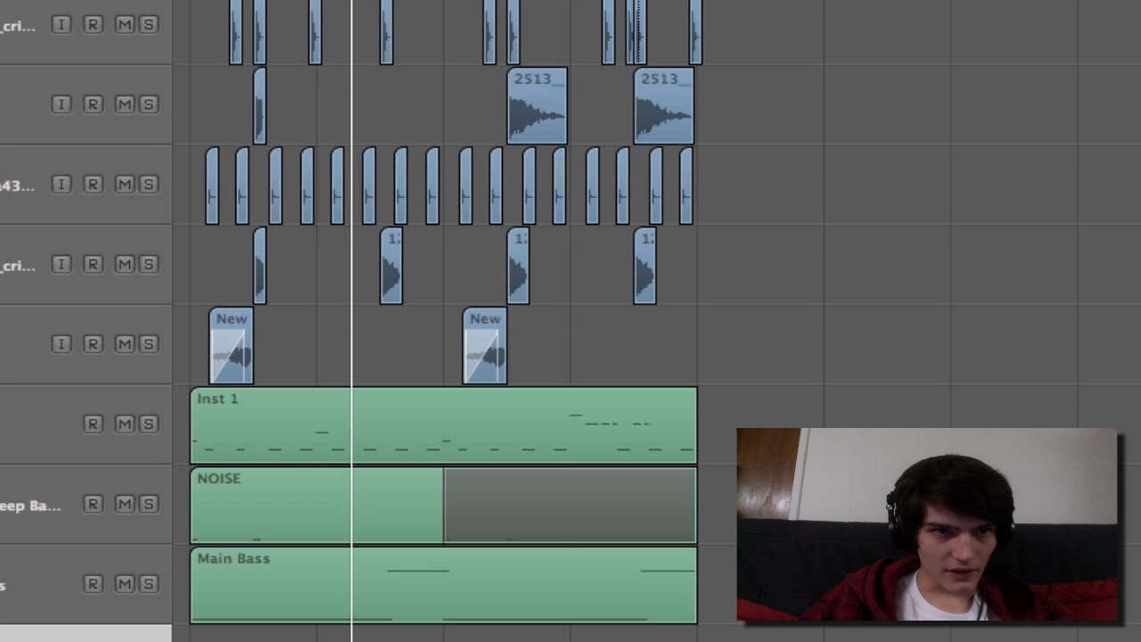
pyautogui.scroll(-3, 446, 357)
pyautogui.press('capslock')
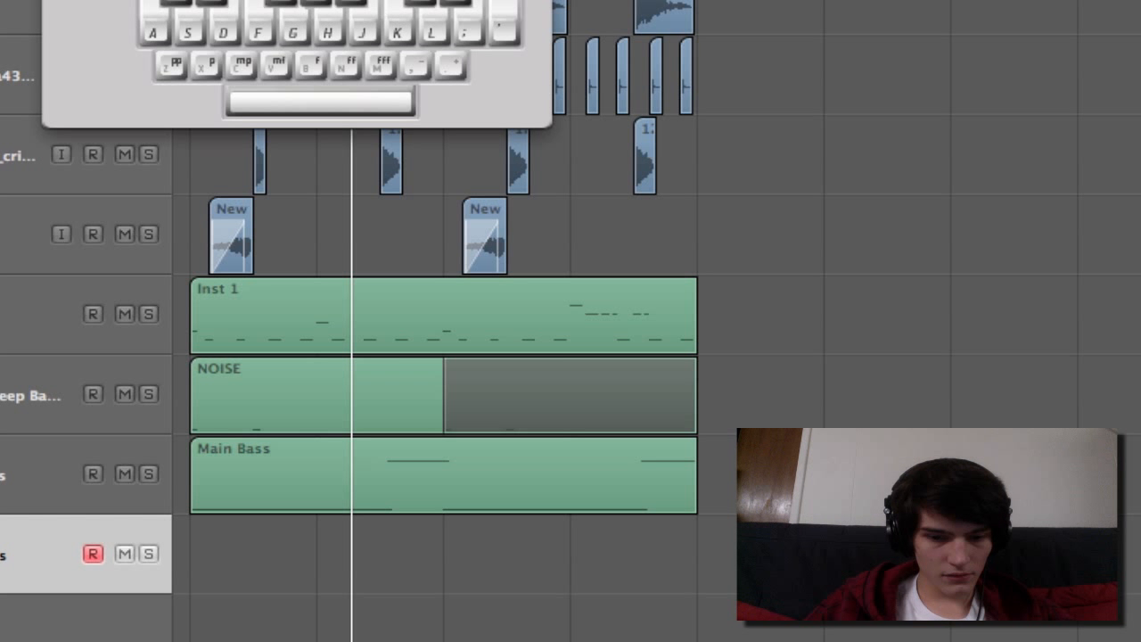
pyautogui.press('capslock')
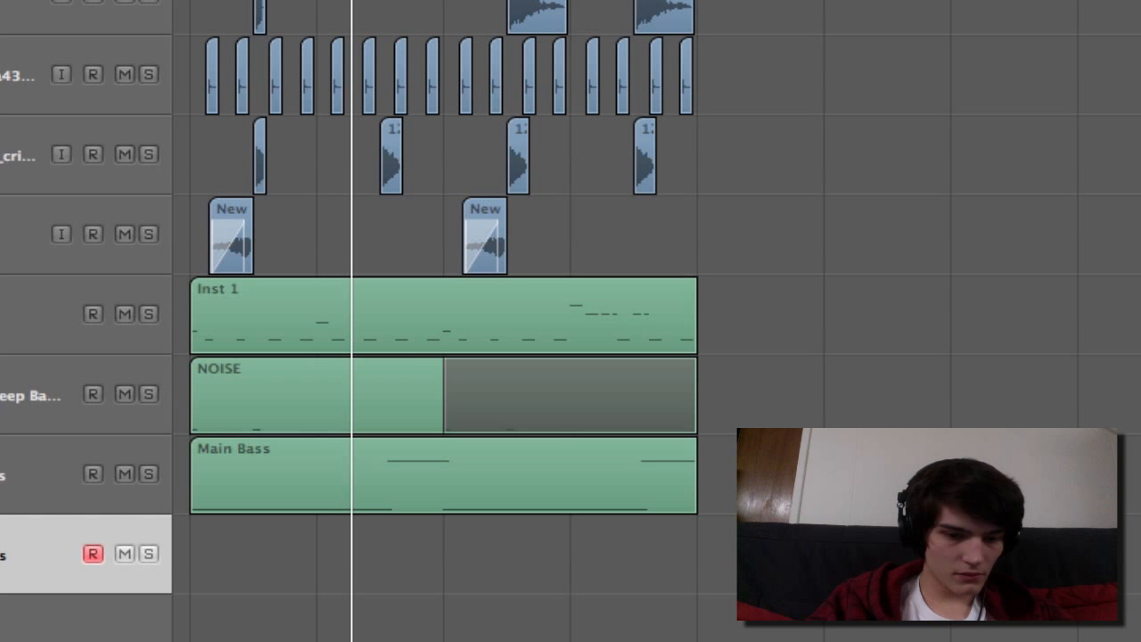
# Record a Dark Bells part from the song start using the musical typing keyboard.
pyautogui.press('capslock')
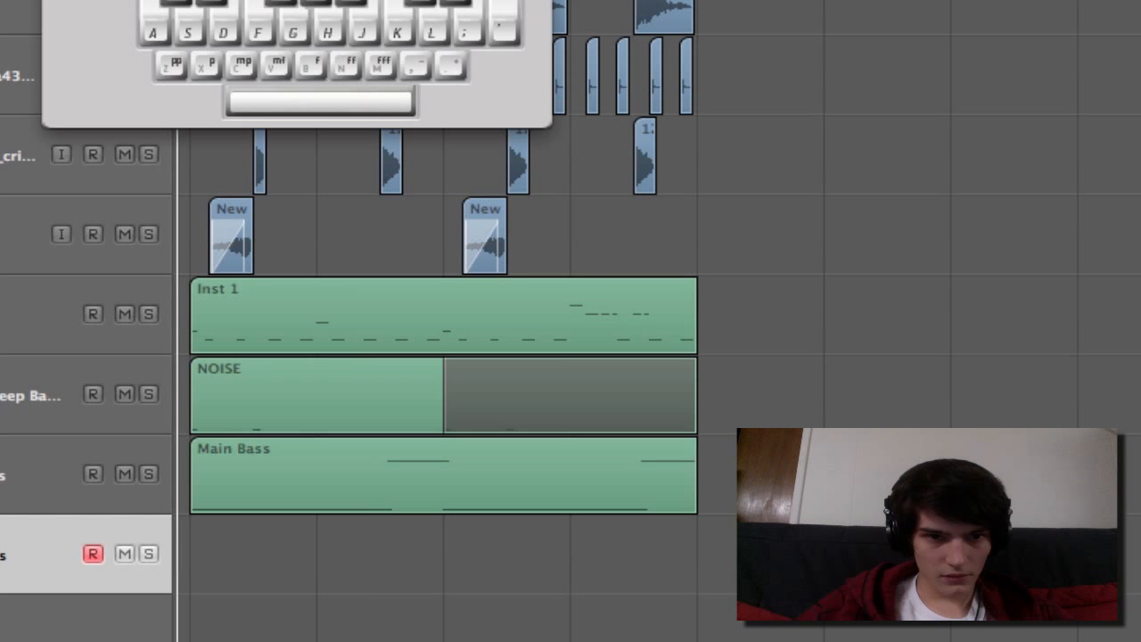
pyautogui.press('r')
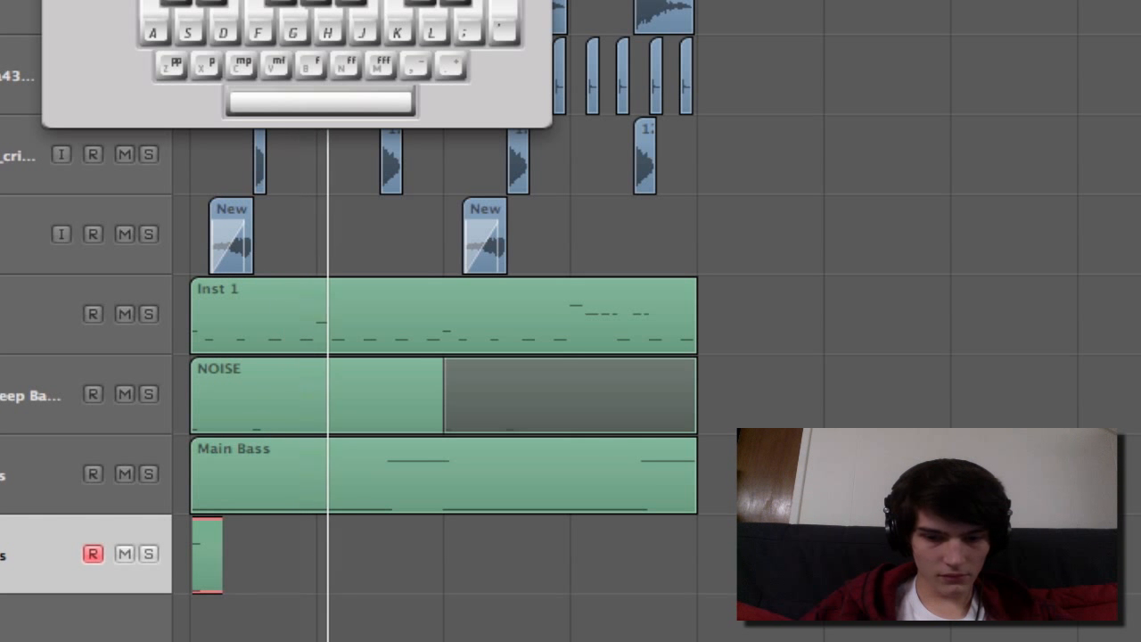
pyautogui.press('j')
pyautogui.press('k')
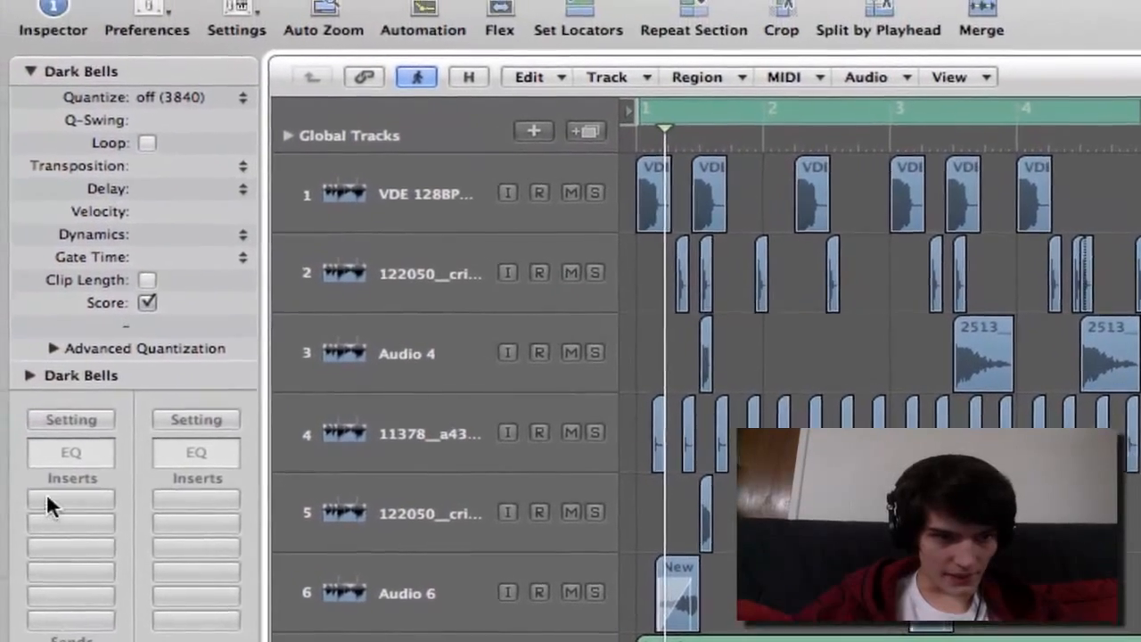
# Add a Channel EQ to Dark Bells with a low cut at 270 Hz, 24 dB/Oct, and close its window.
pyautogui.doubleClick(86, 456)
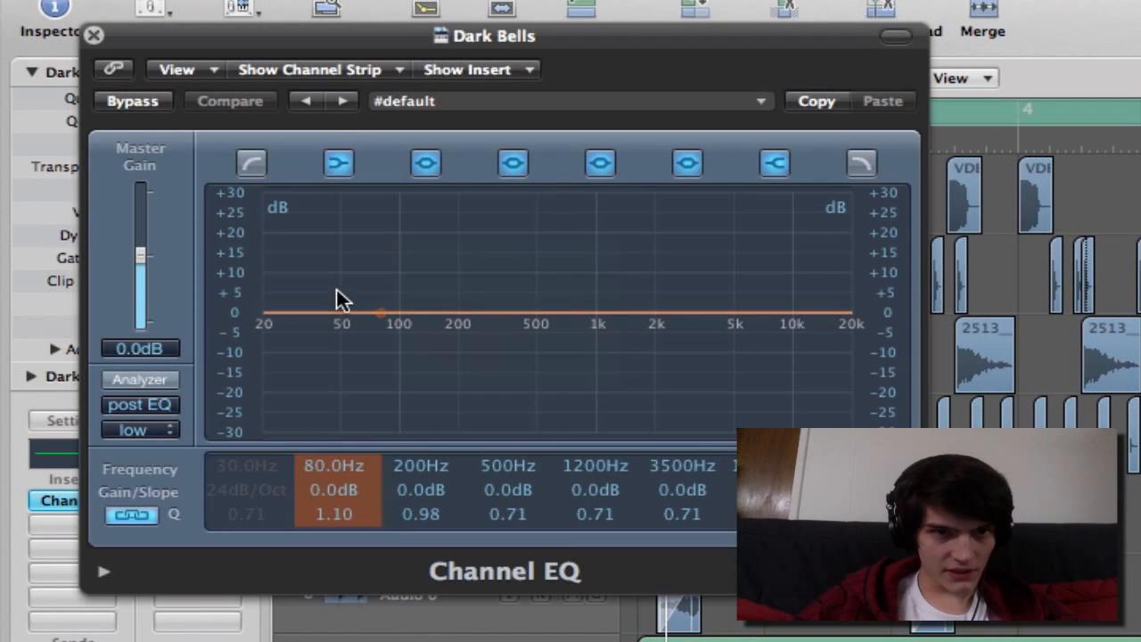
pyautogui.click(250, 163)
pyautogui.moveTo(336, 408); pyautogui.dragTo(527, 502)
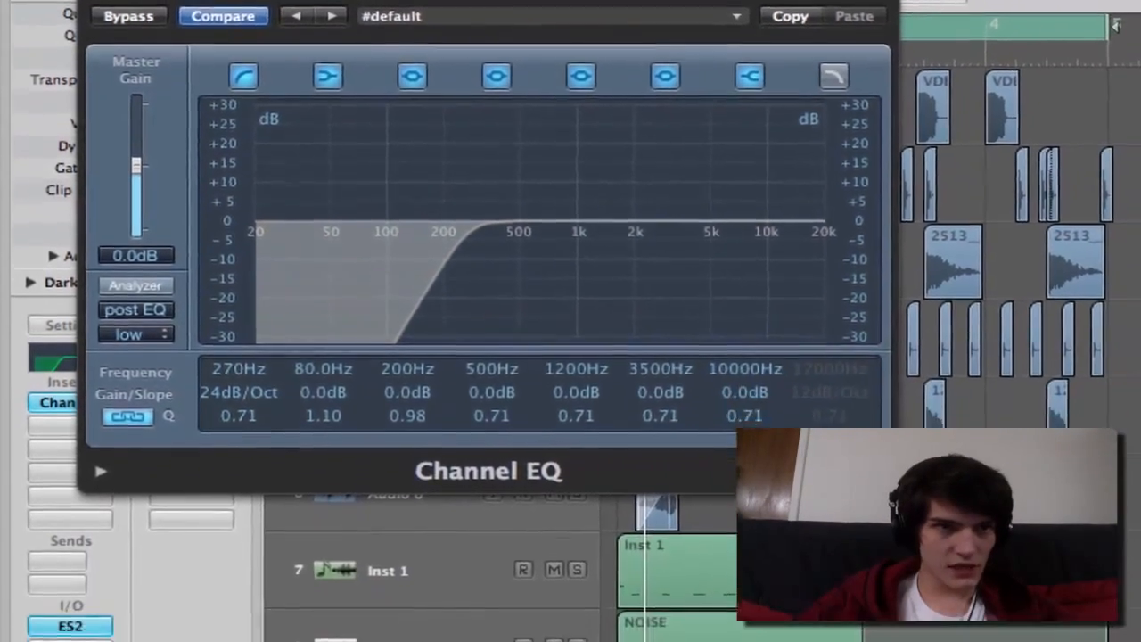
pyautogui.click(95, 2)
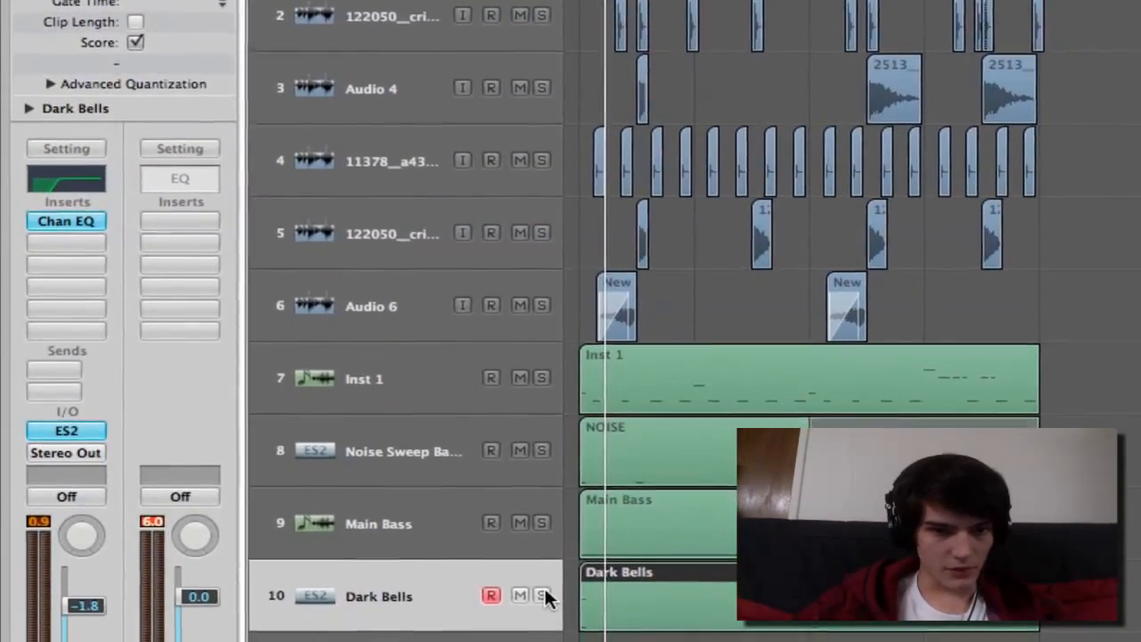
# Solo the Dark Bells and Main Bass tracks during playback.
pyautogui.click(543, 596)
pyautogui.press('space')
pyautogui.click(541, 524)
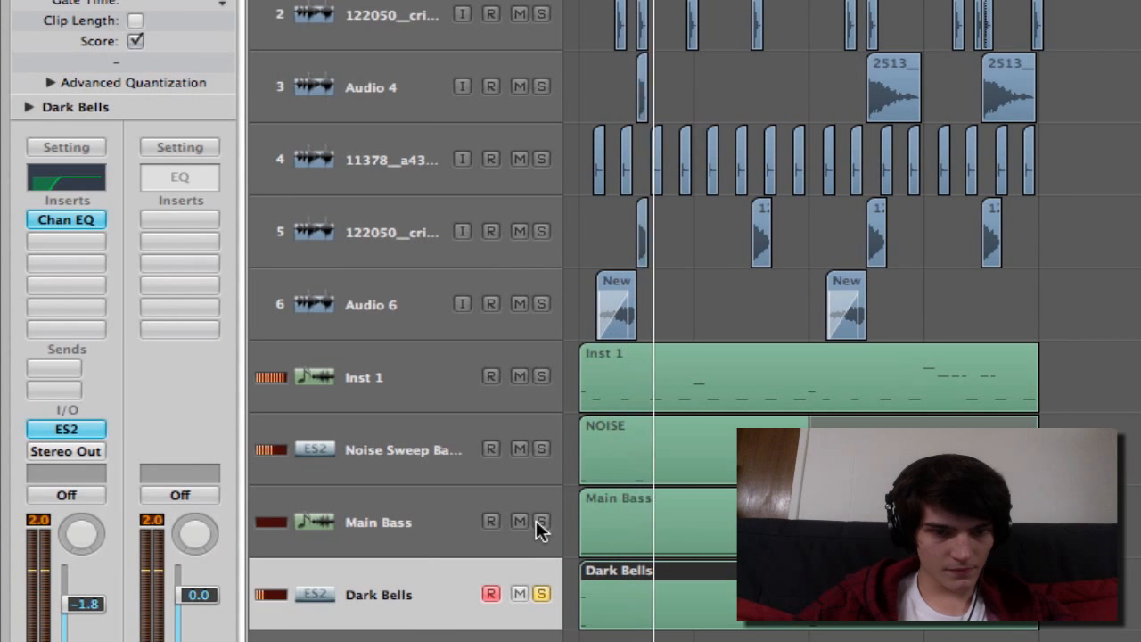
# Add a Channel EQ to Main Bass with a low cut at 25 Hz, 48 dB/Oct, and close its window.
pyautogui.click(526, 540)
pyautogui.click(67, 178)
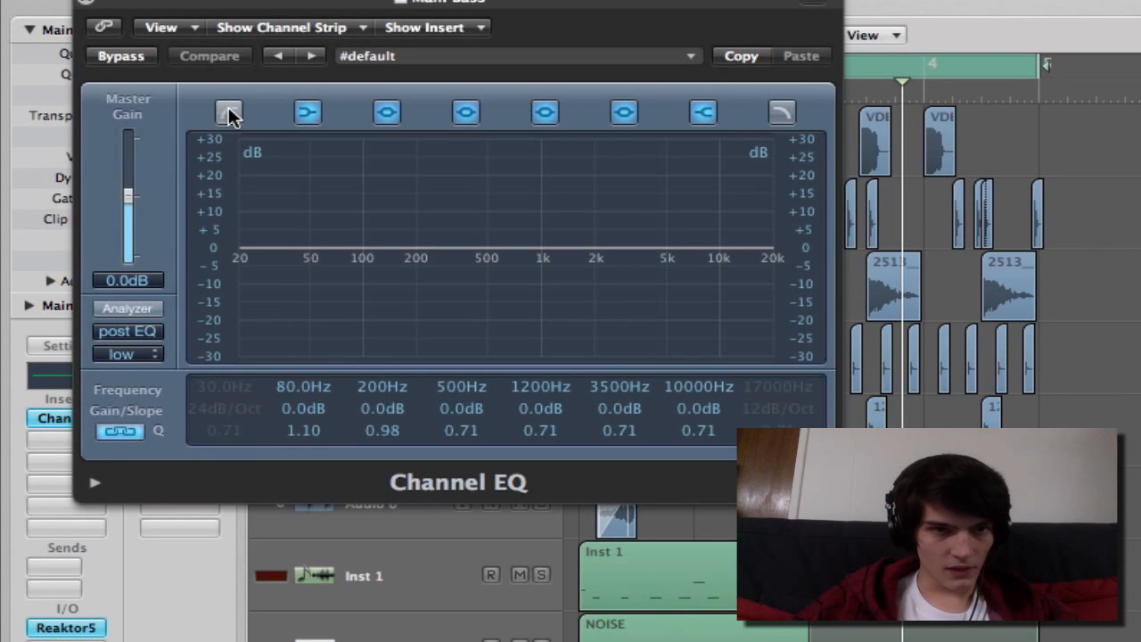
pyautogui.click(229, 113)
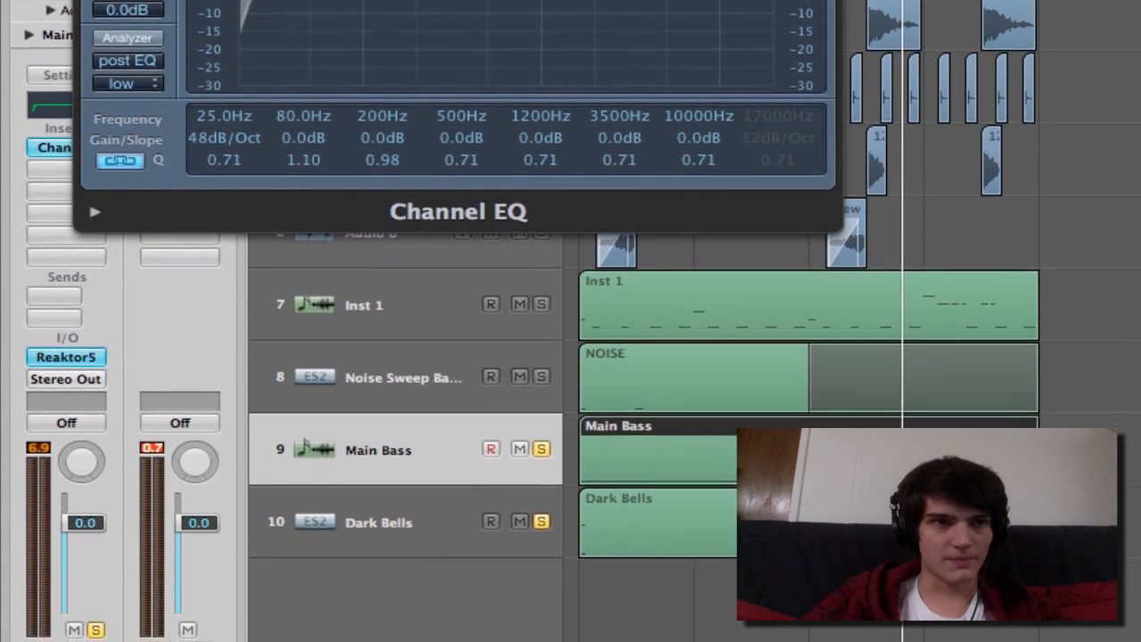
pyautogui.press('super+w')
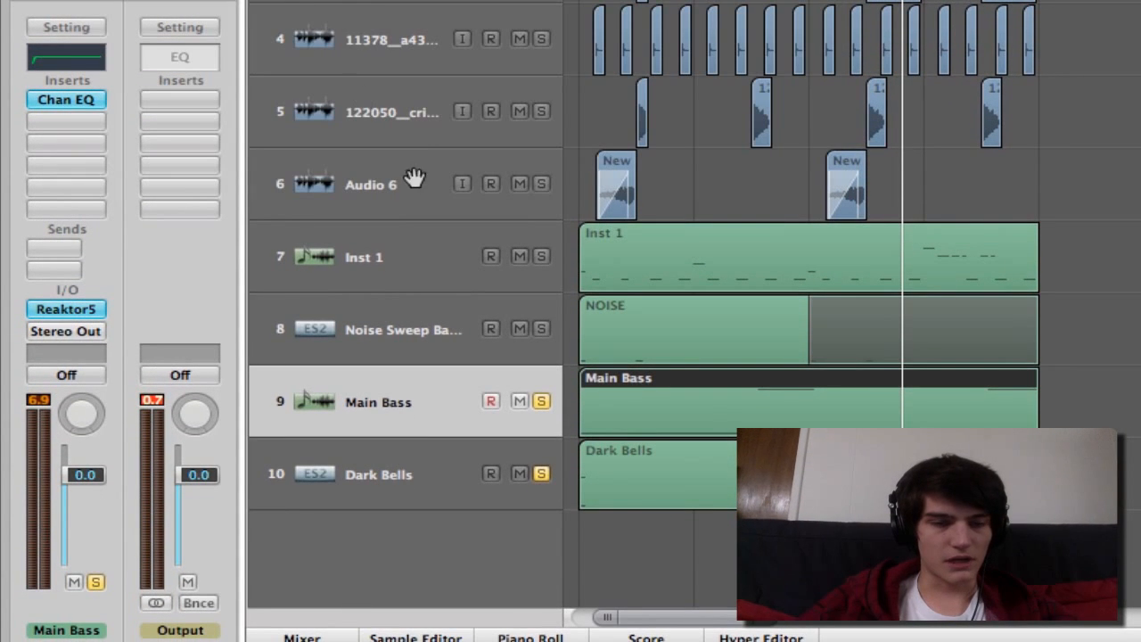
# Pan the Dark Bells track to +39 while the soloed tracks play, and stop playback.
pyautogui.press('space')
pyautogui.click(372, 479)
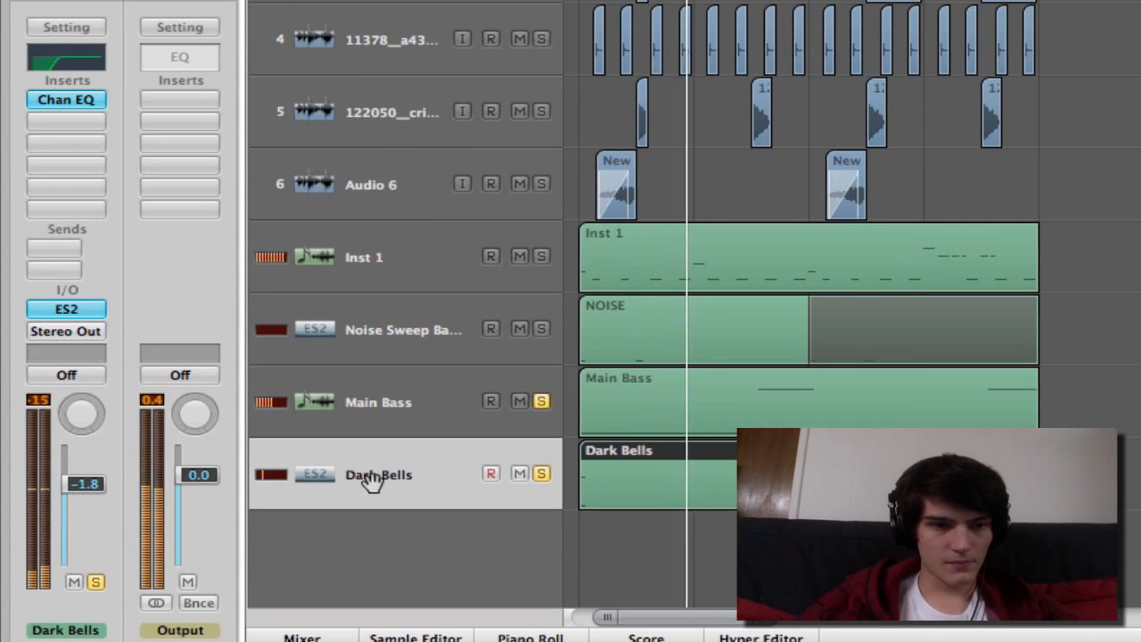
pyautogui.moveTo(81, 413); pyautogui.dragTo(81, 393)
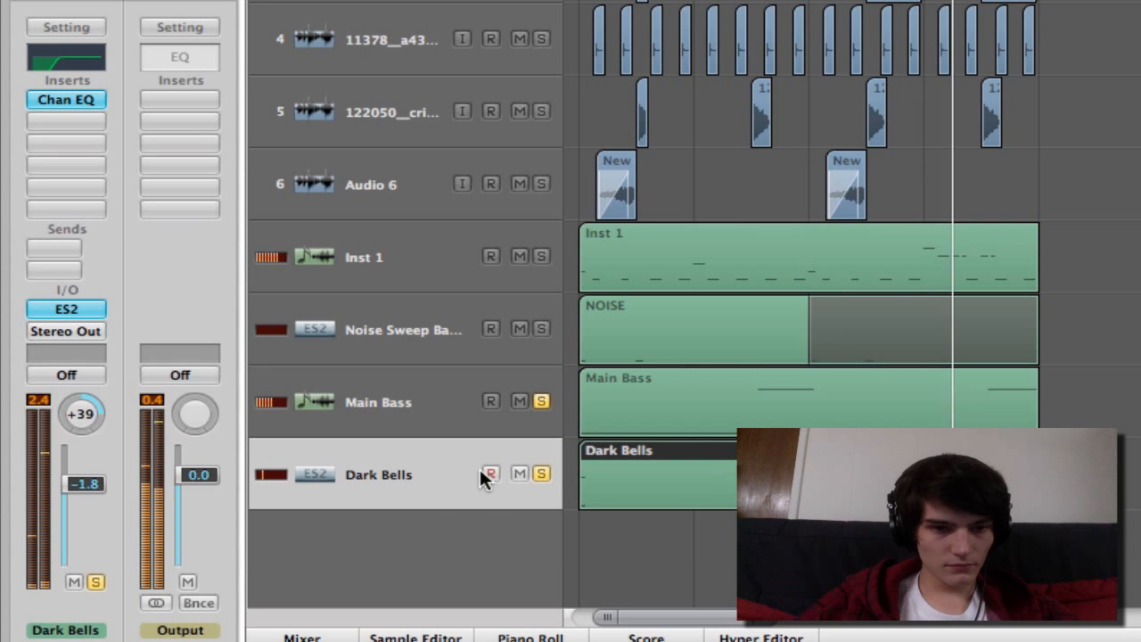
pyautogui.press('space')
# Duplicate the Dark Bells track and load the Dance Groove 02 preset from the Gated Synth category into the new track's ES2.
pyautogui.press('super+d')
pyautogui.press('capslock')
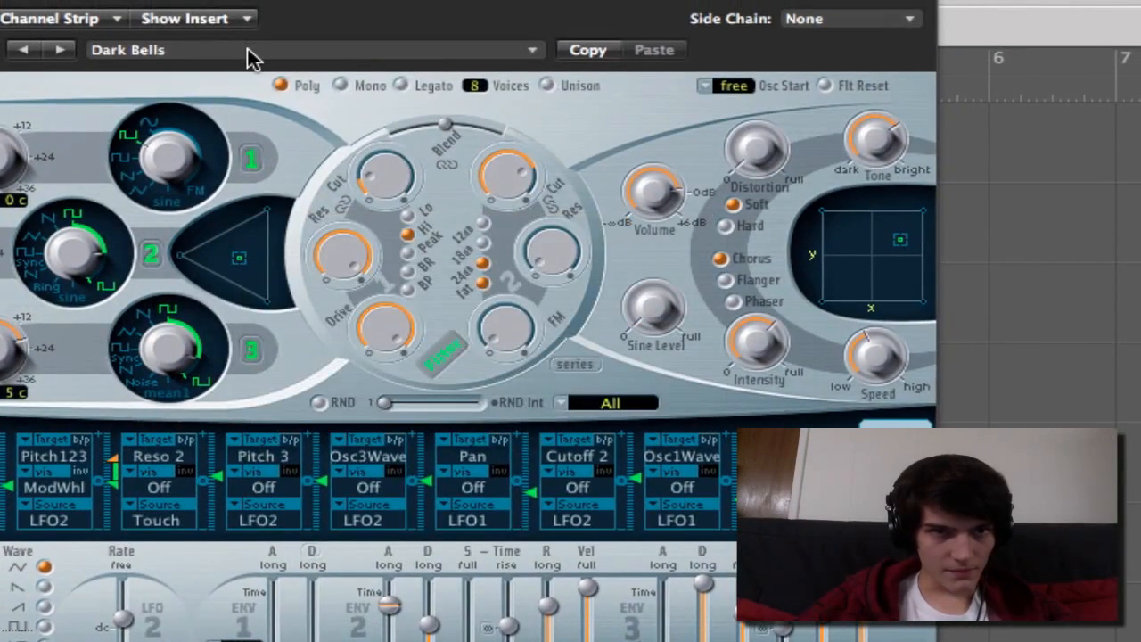
pyautogui.click(248, 48)
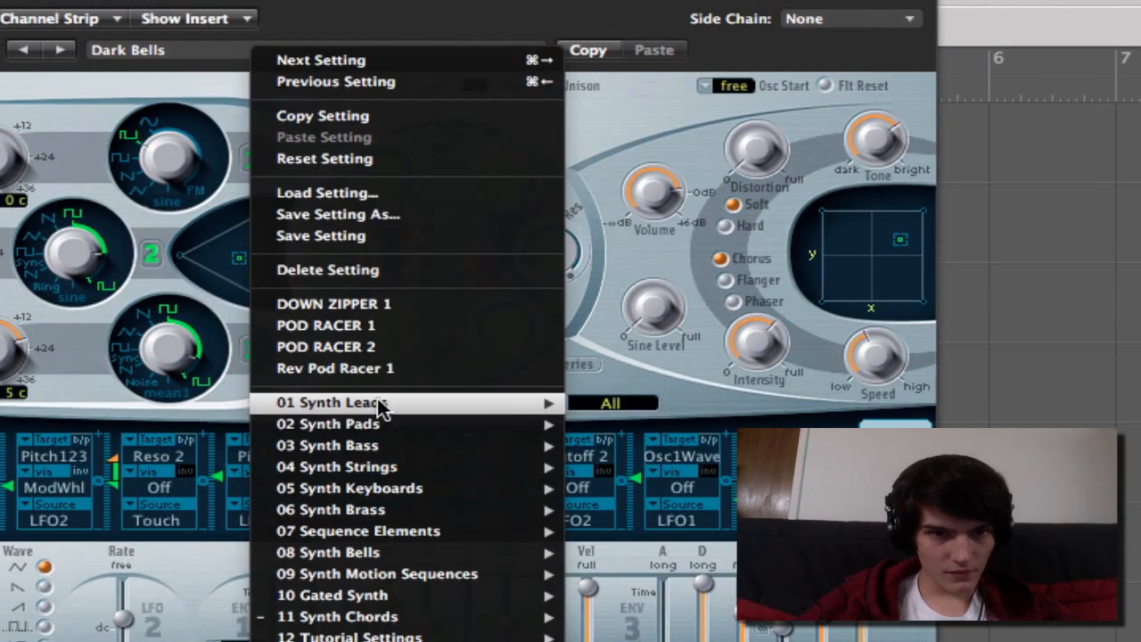
pyautogui.moveTo(385, 445)
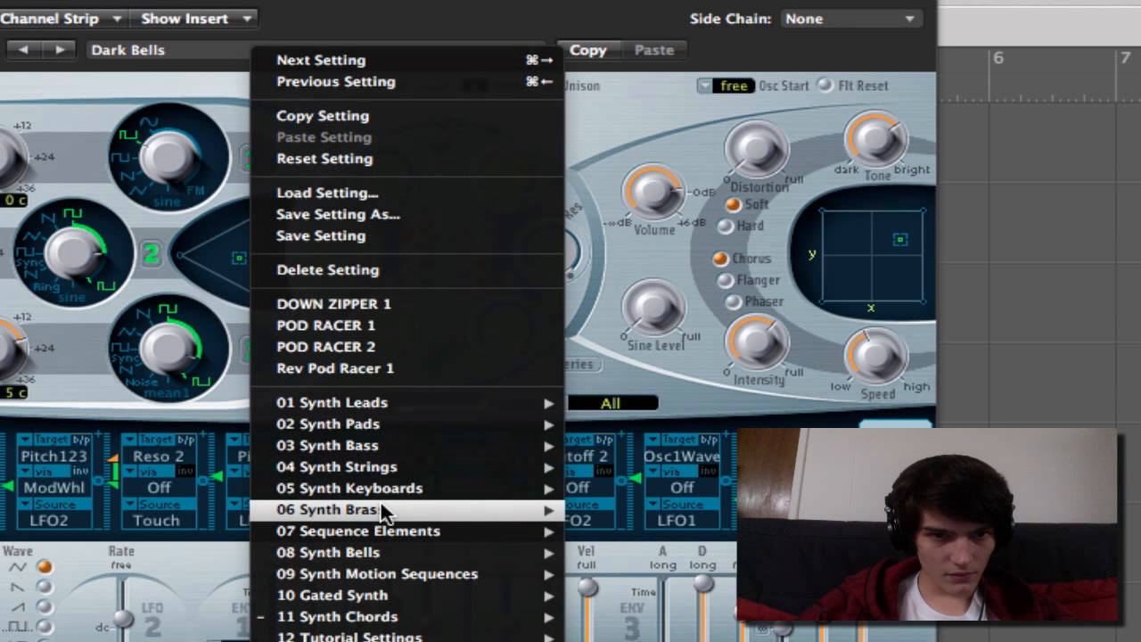
pyautogui.moveTo(382, 511)
pyautogui.moveTo(382, 490)
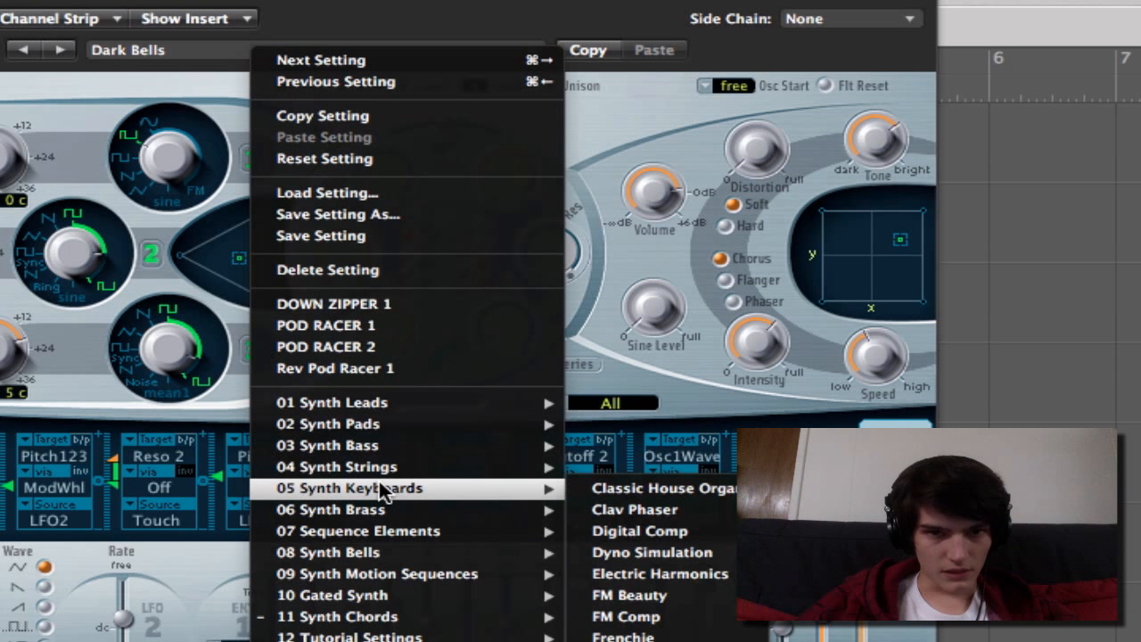
pyautogui.moveTo(382, 471)
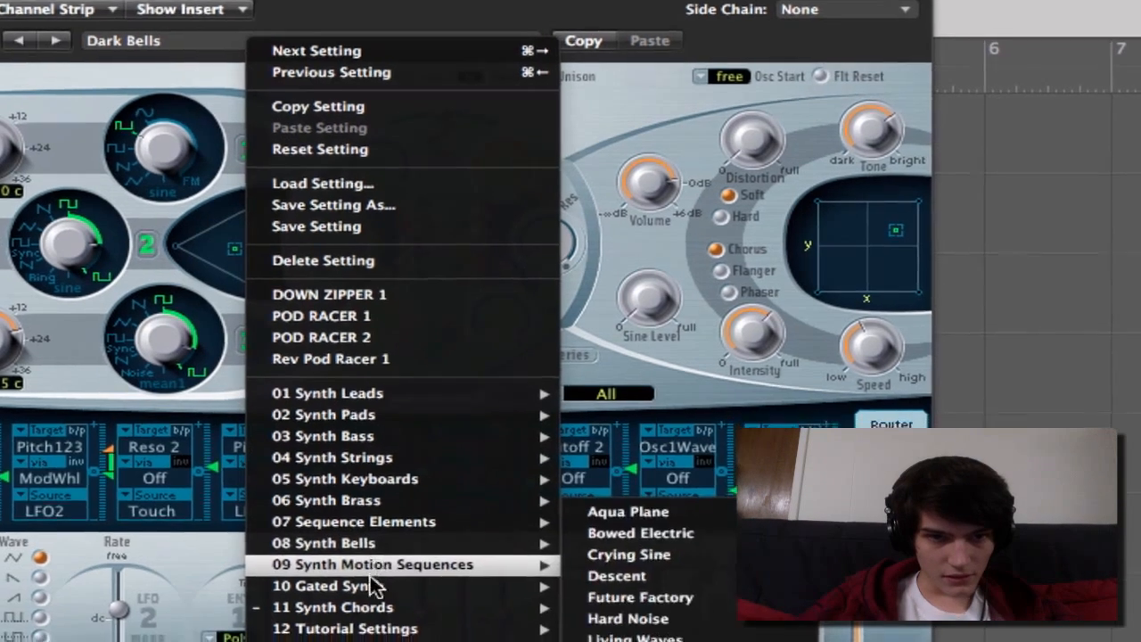
pyautogui.moveTo(384, 595)
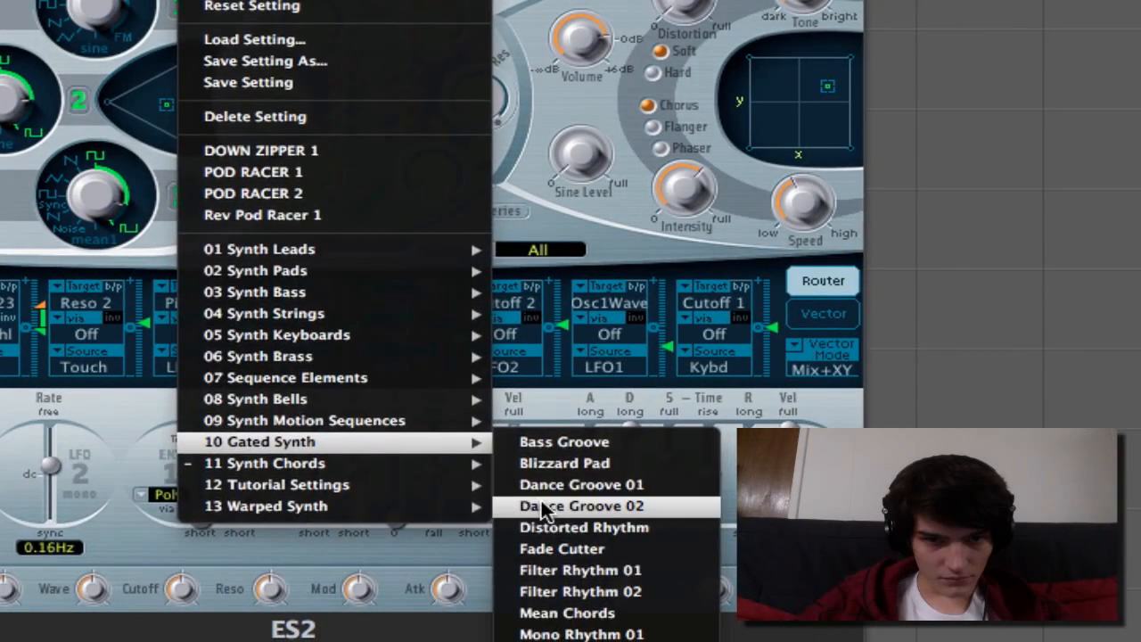
pyautogui.click(555, 529)
pyautogui.press('super+k')
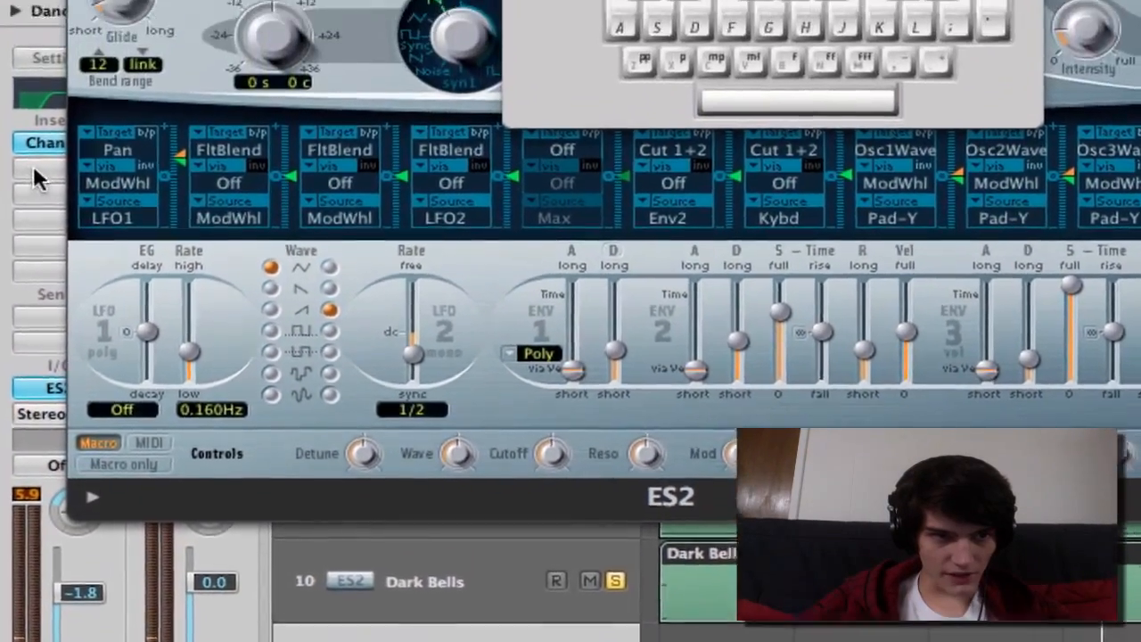
# Insert a stereo Echo below the Channel EQ on the Dance Groove 02 track and move the typing keyboard clear of its controls.
pyautogui.click(54, 66)
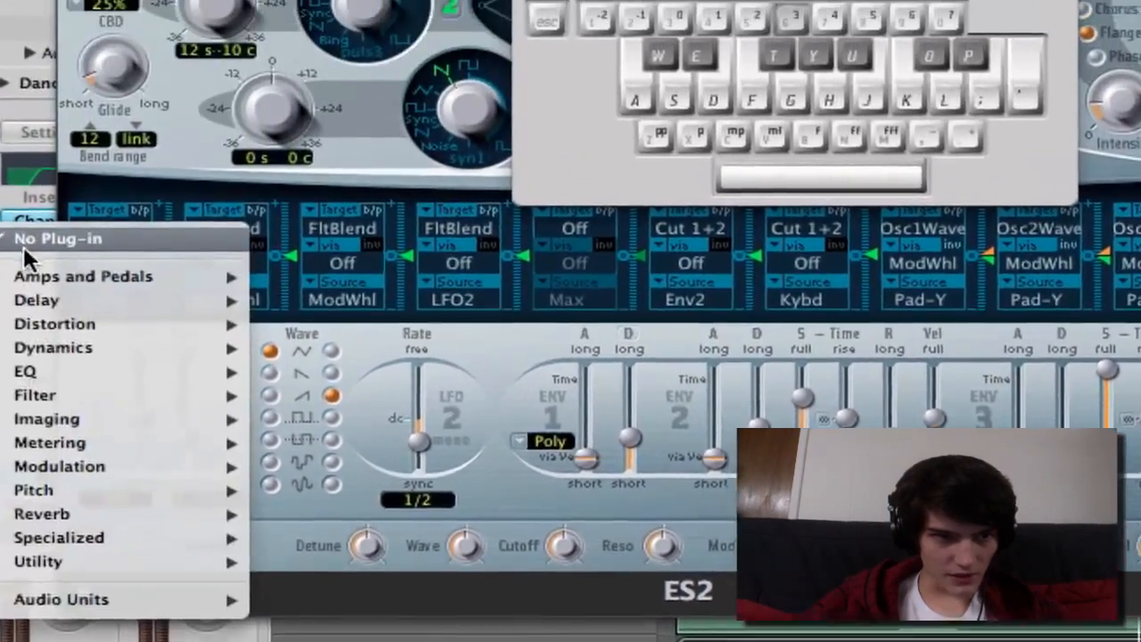
pyautogui.moveTo(67, 119)
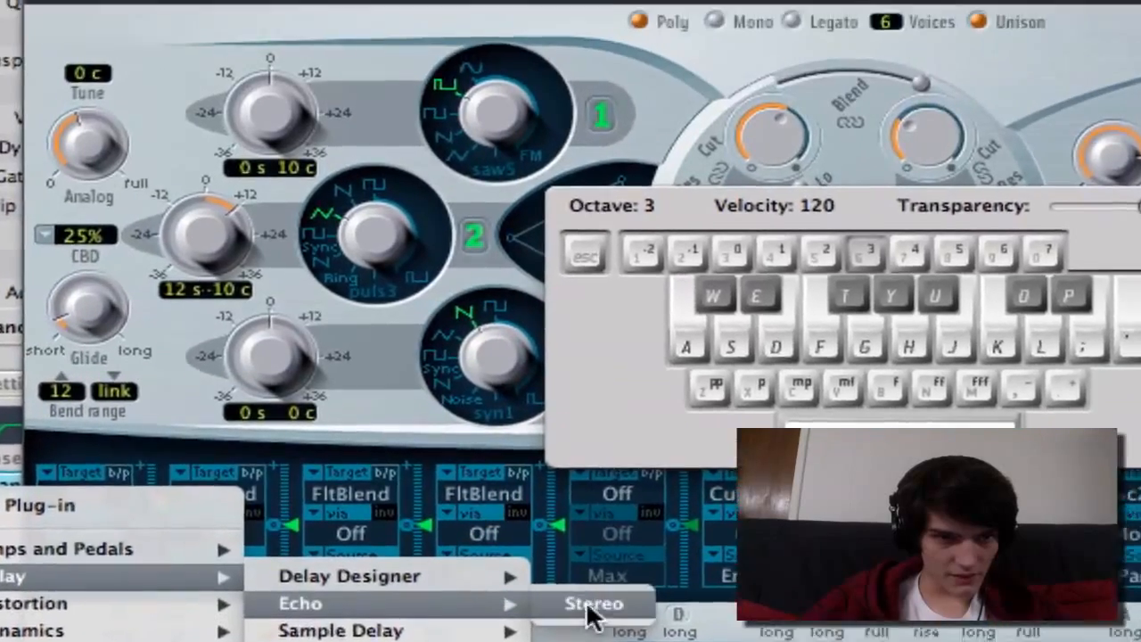
pyautogui.click(592, 610)
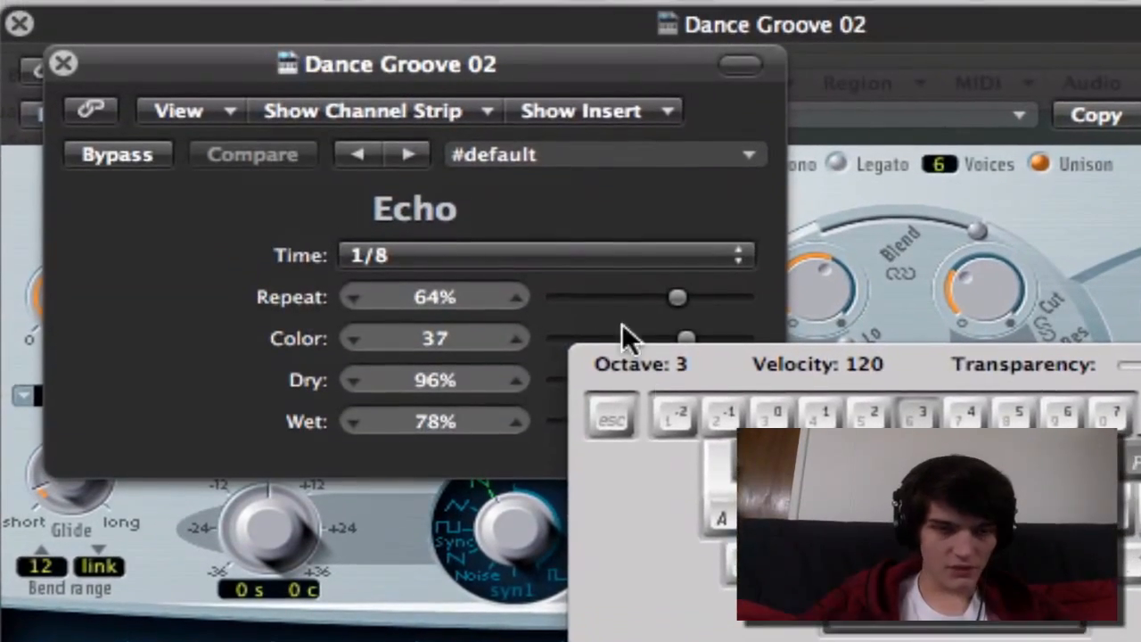
pyautogui.moveTo(658, 459); pyautogui.dragTo(1033, 452)
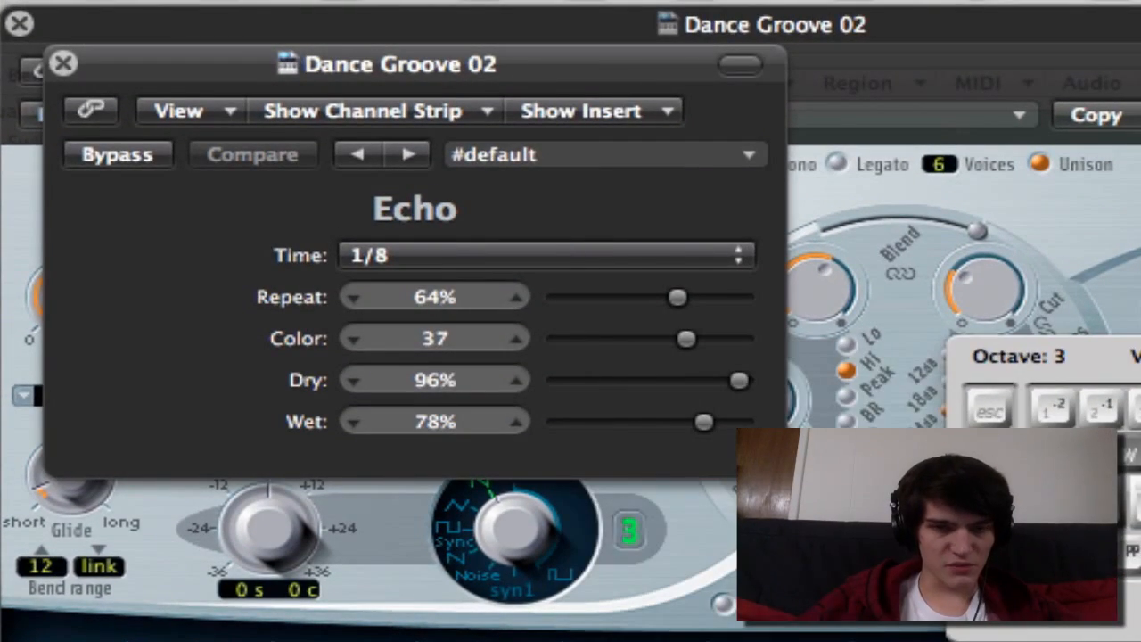
# Set the Echo's Time to 1/4, Color to 73 and Dry to 100%.
pyautogui.click(540, 261)
pyautogui.click(422, 460)
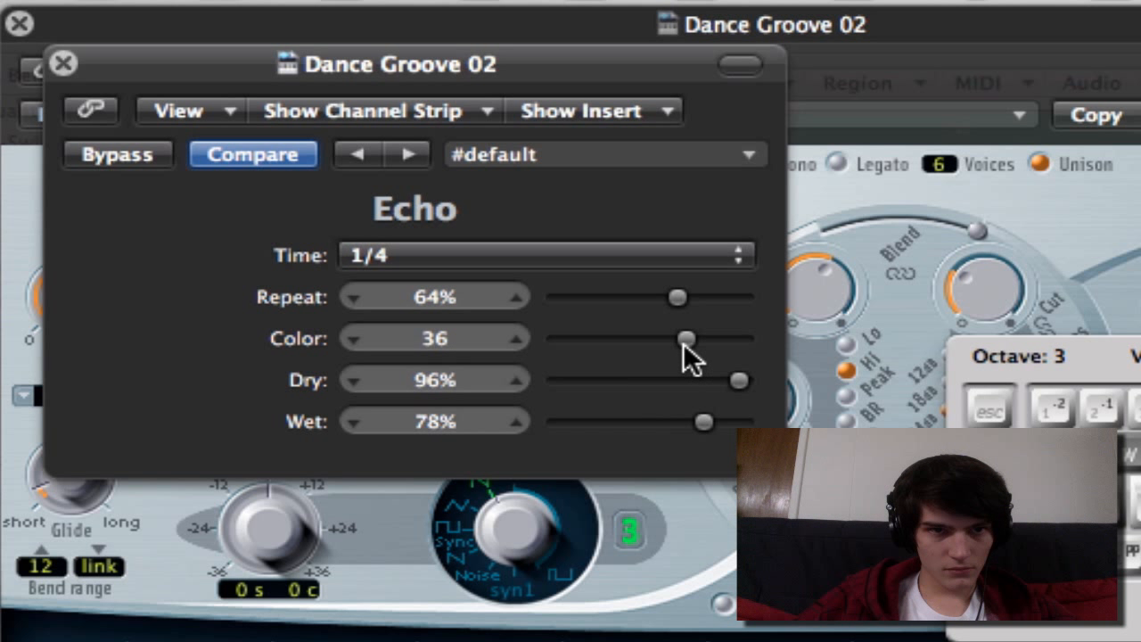
pyautogui.moveTo(683, 344); pyautogui.dragTo(711, 344)
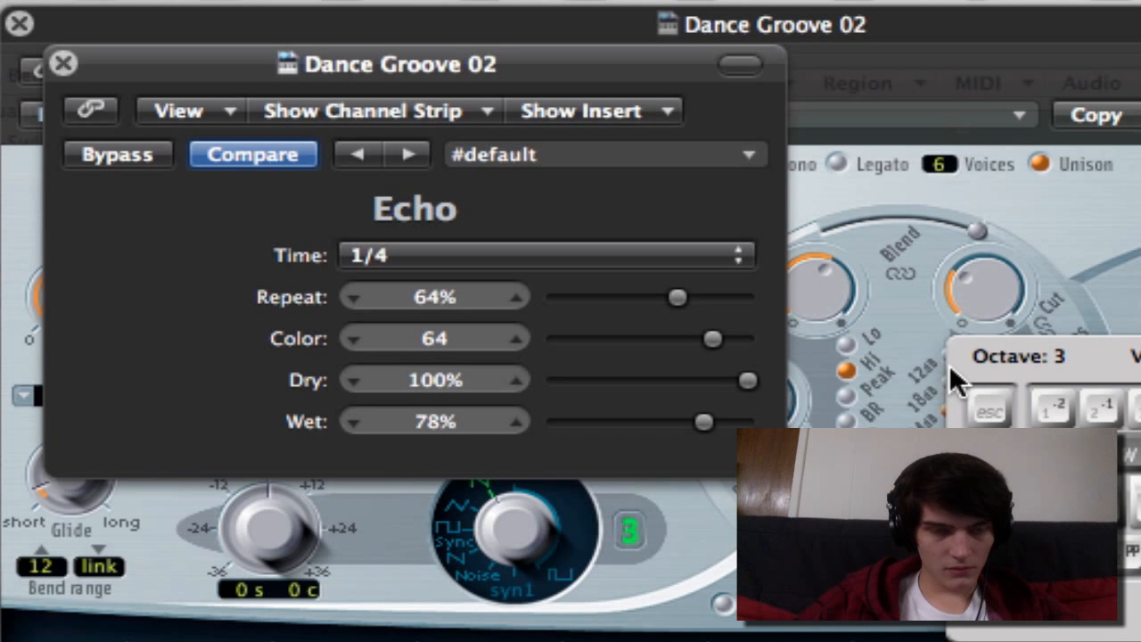
pyautogui.moveTo(718, 344); pyautogui.dragTo(731, 345)
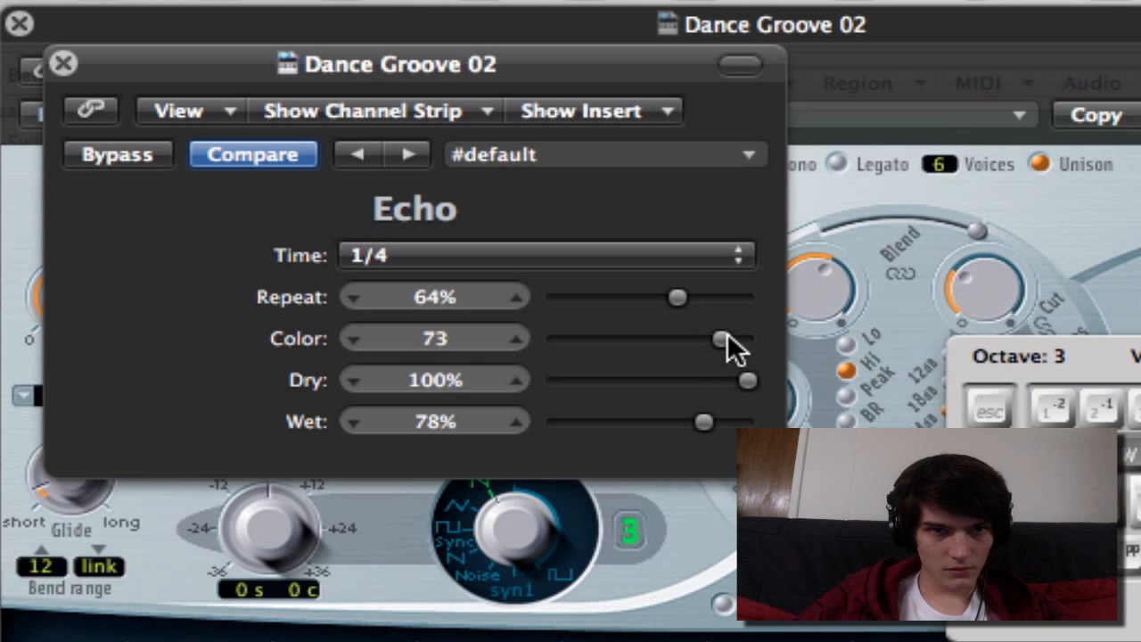
# Raise the second filter's Cut in the Dance Groove 02 ES2 to 0.874 and move its window aside.
pyautogui.click(976, 276)
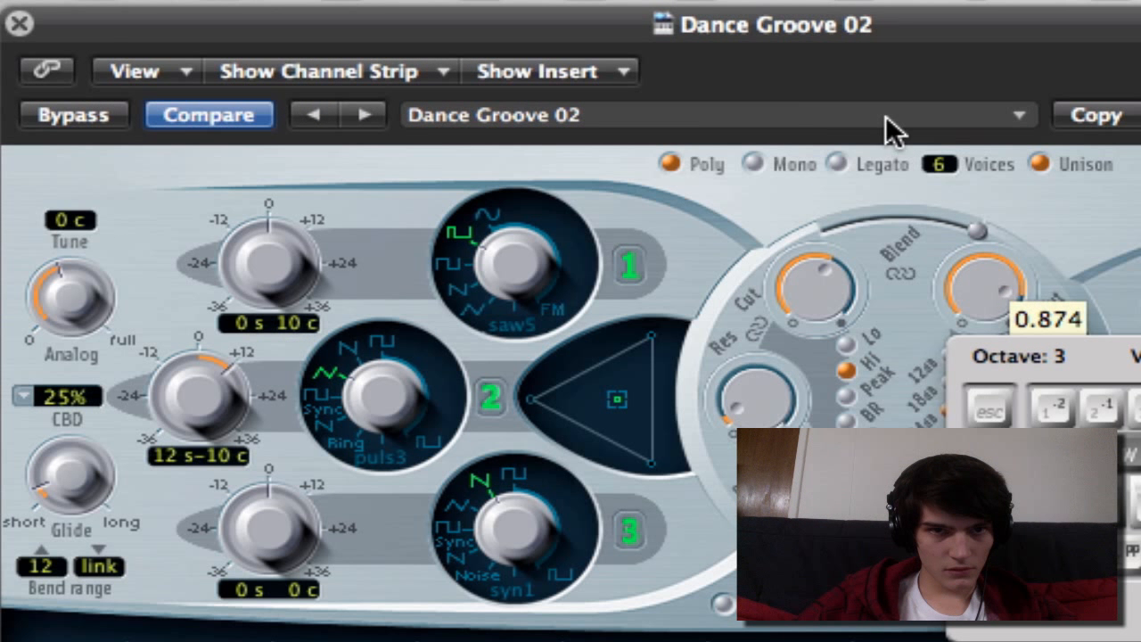
pyautogui.moveTo(868, 138); pyautogui.dragTo(862, 176)
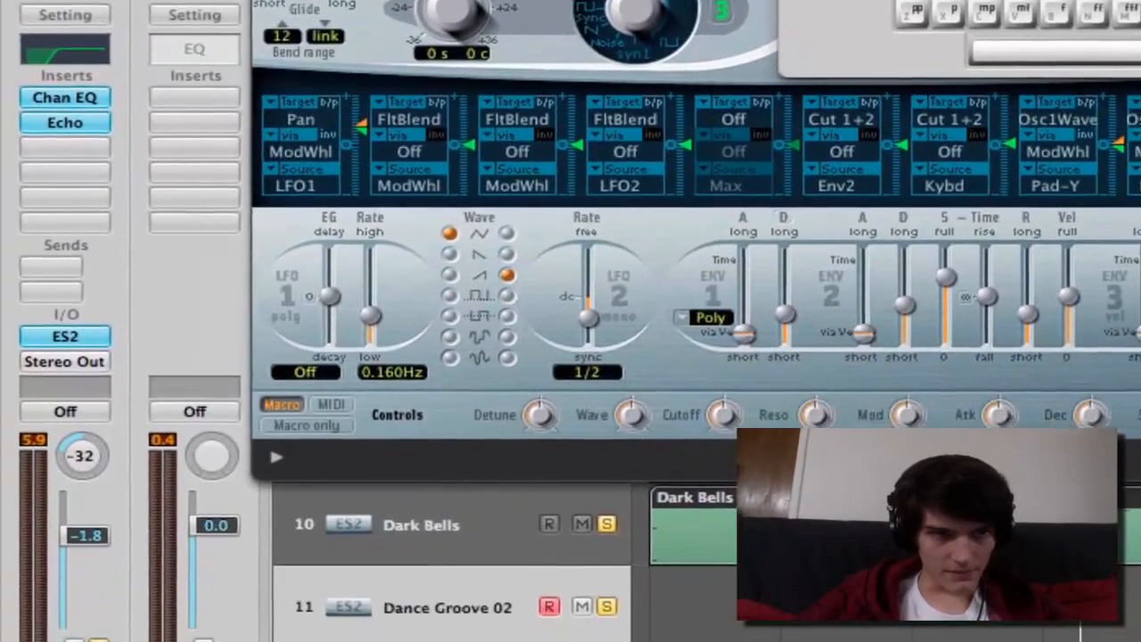
# Insert a stereo Space Designer reverb below the Echo on the Dance Groove 02 track and move the typing keyboard aside.
pyautogui.click(65, 147)
pyautogui.moveTo(101, 397)
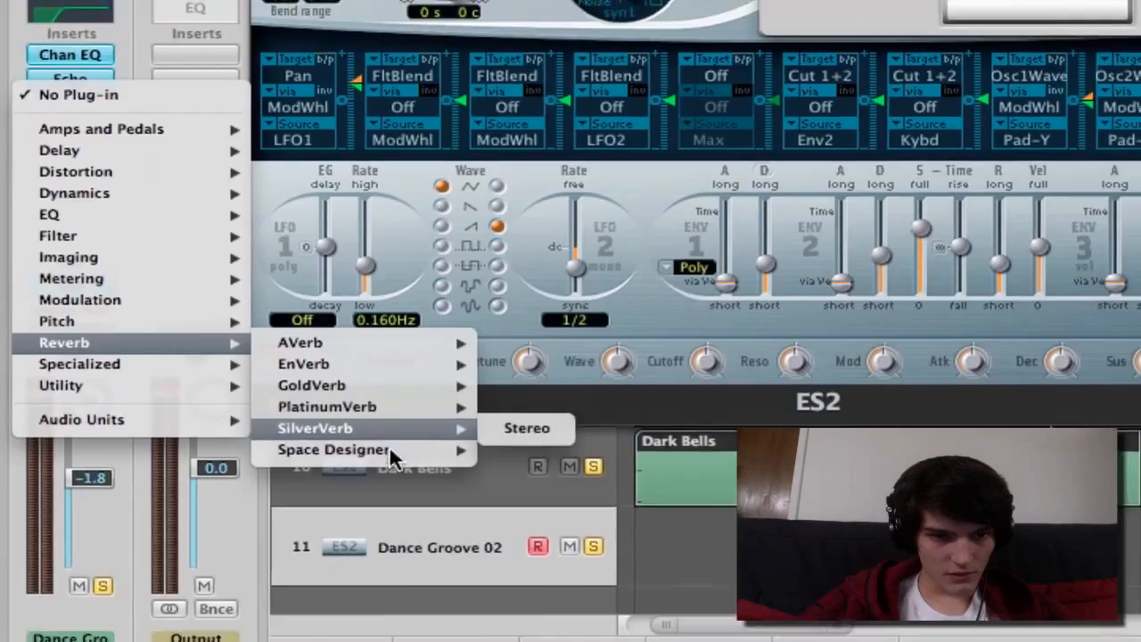
pyautogui.moveTo(384, 437)
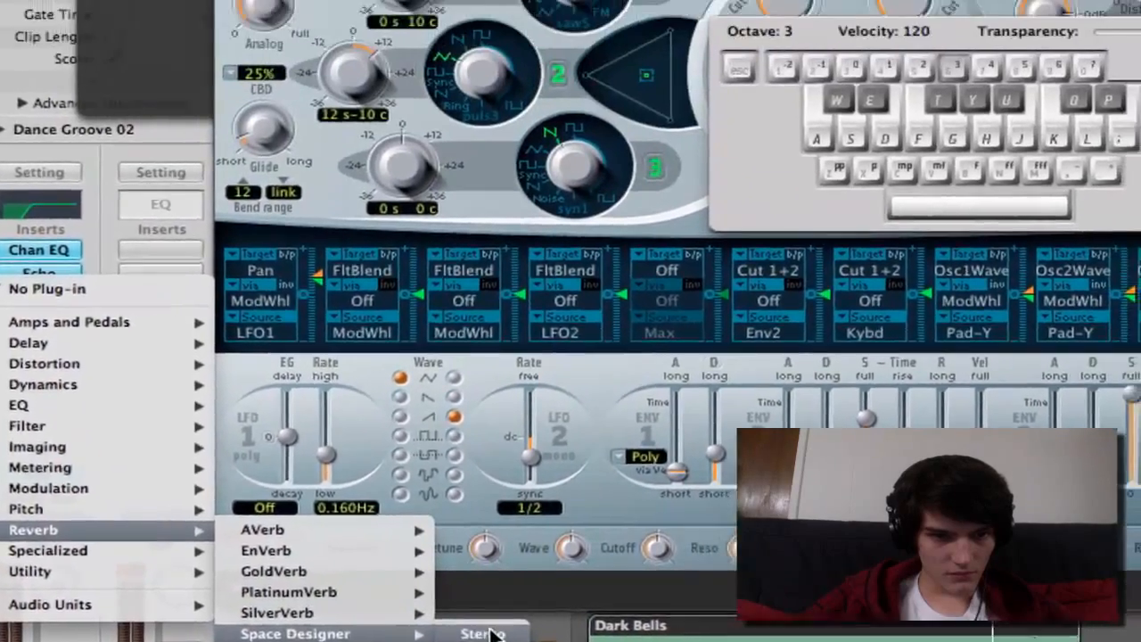
pyautogui.click(486, 634)
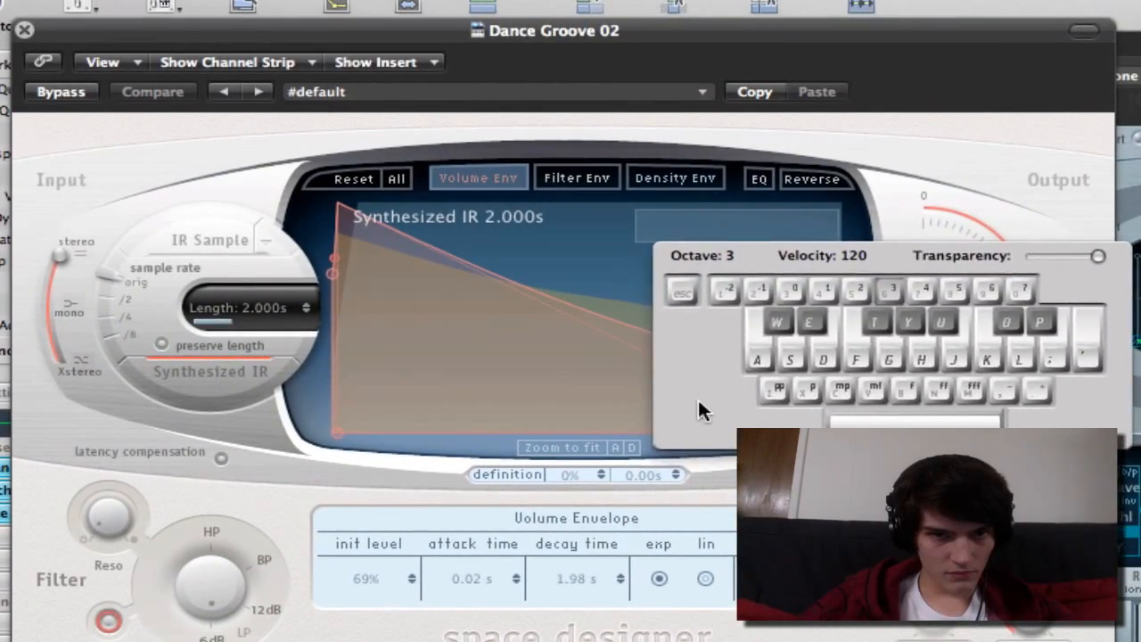
pyautogui.moveTo(698, 403); pyautogui.dragTo(1140, 399)
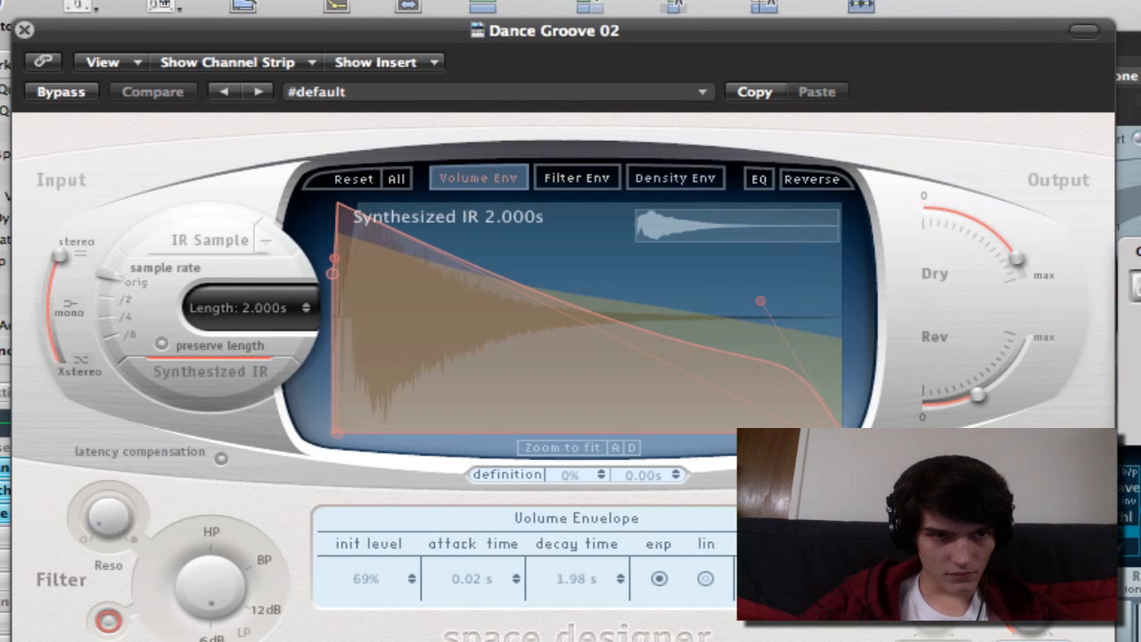
# Close the Space Designer, ES2 and remaining plug-in windows to uncover the arrangement.
pyautogui.click(24, 33)
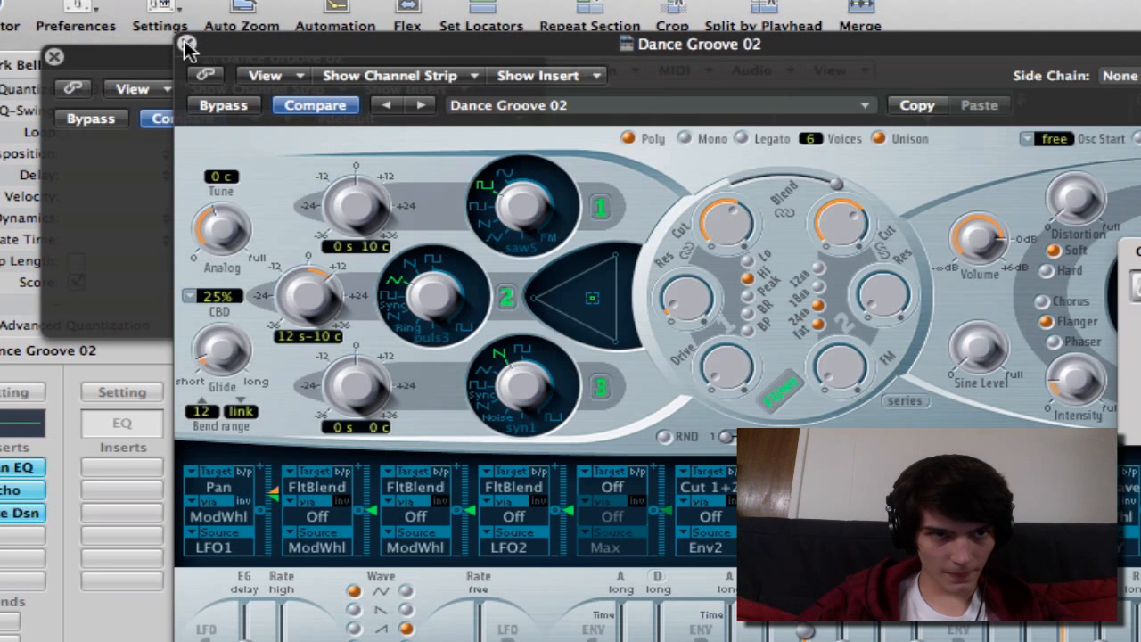
pyautogui.click(187, 46)
pyautogui.click(54, 56)
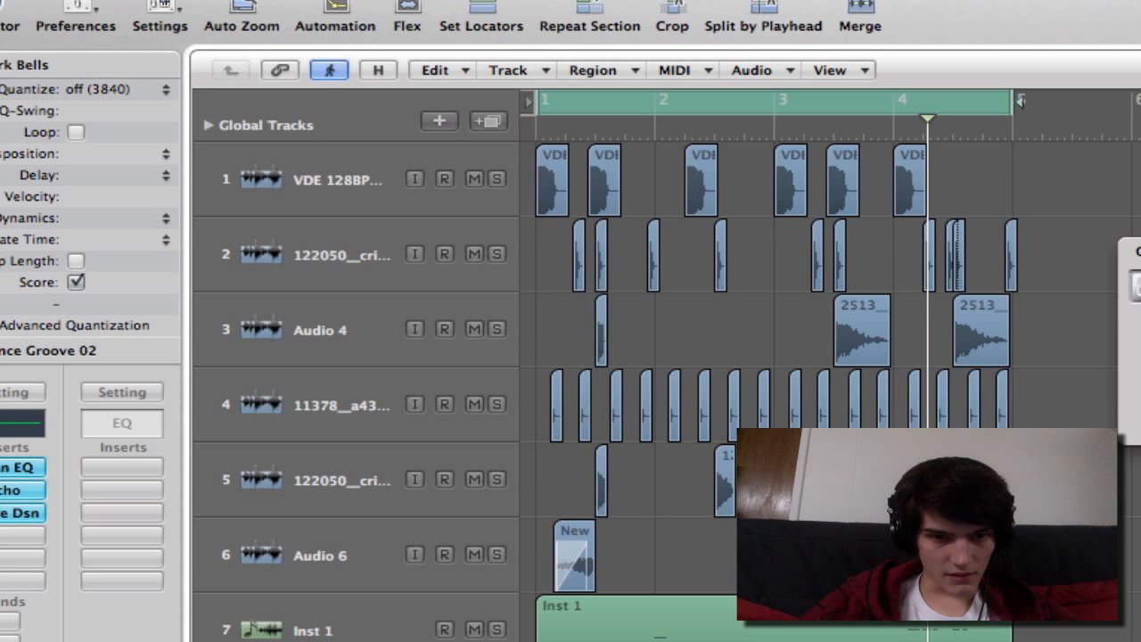
# Extend the G3 and C4 notes in the Dance Groove 02 region back to the start of bar 1 and start the B3 note slightly earlier.
pyautogui.scroll(-5, 775, 375)
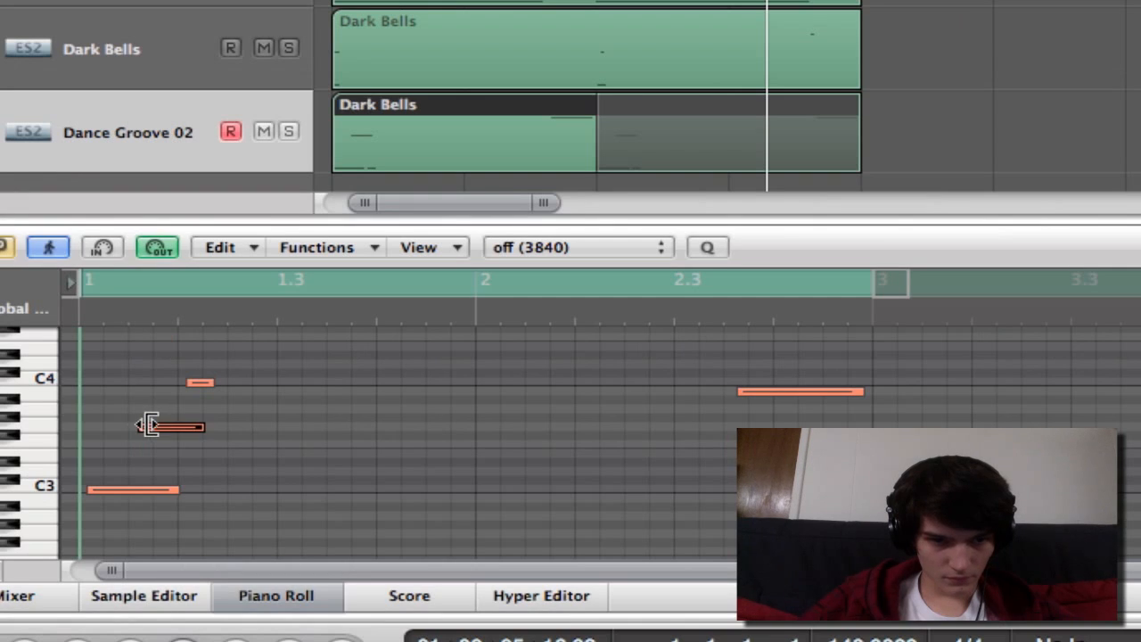
pyautogui.moveTo(150, 426); pyautogui.dragTo(92, 428)
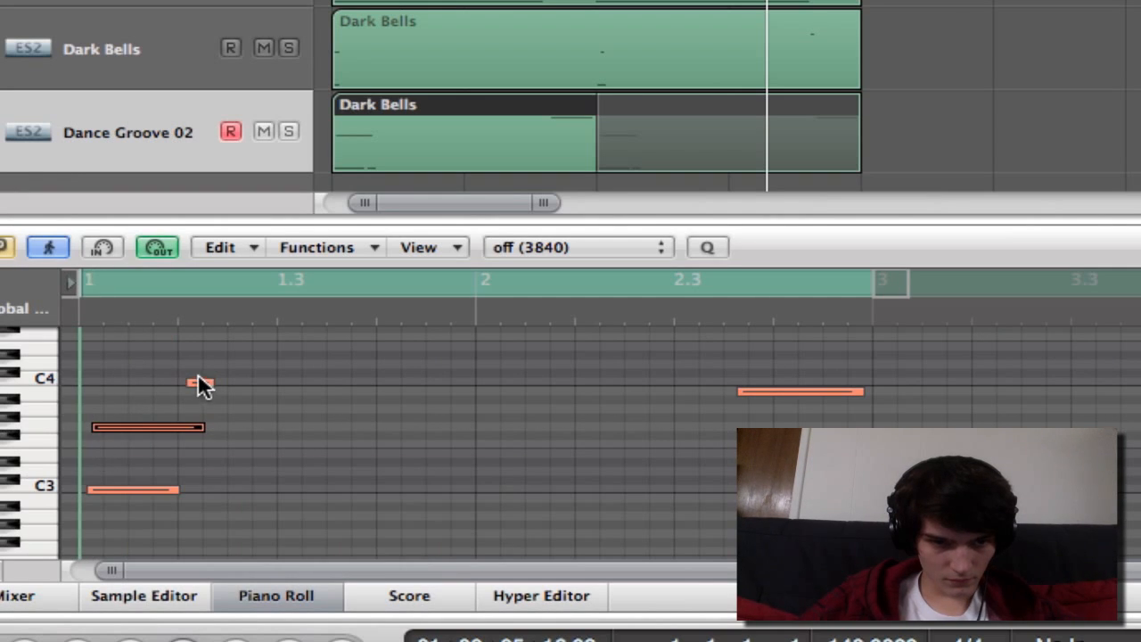
pyautogui.moveTo(189, 382); pyautogui.dragTo(92, 392)
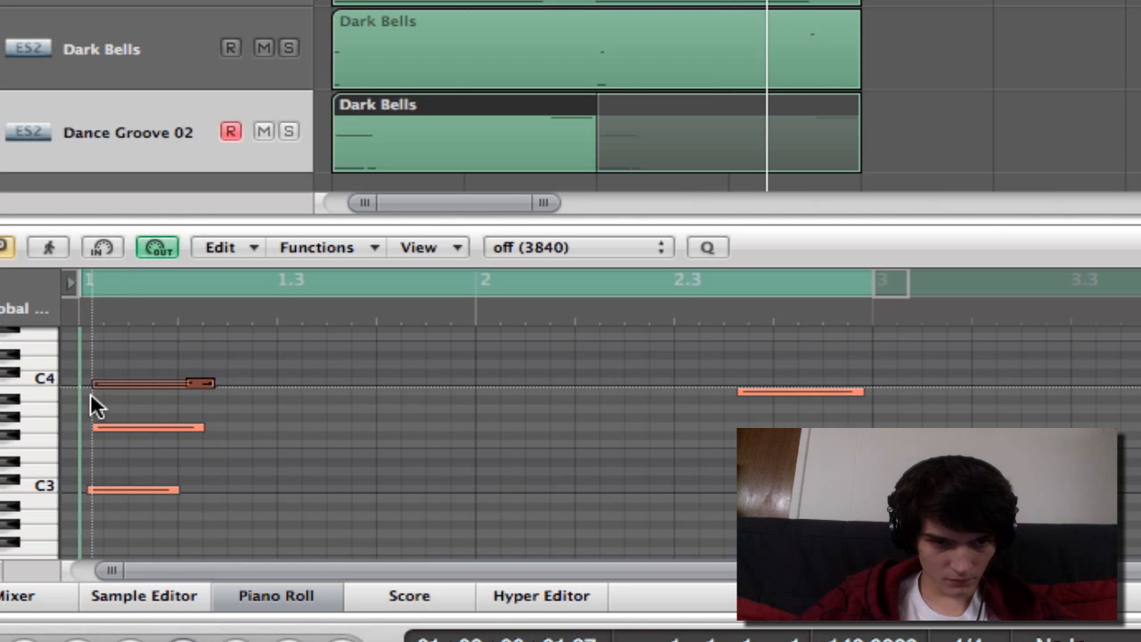
pyautogui.press('space')
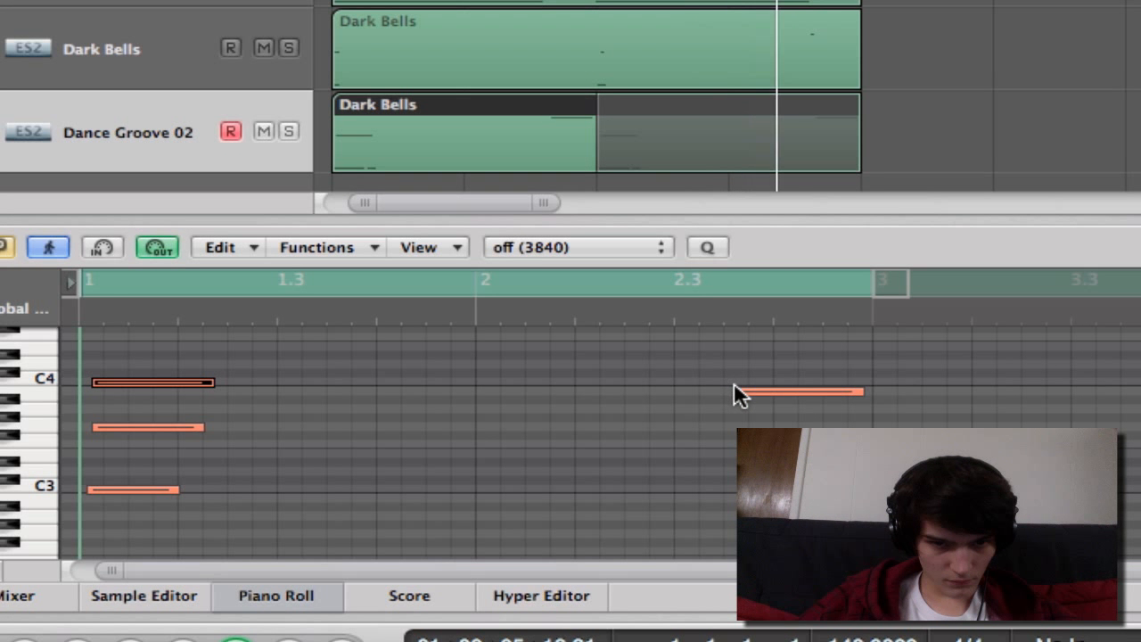
pyautogui.moveTo(737, 390); pyautogui.dragTo(725, 391)
pyautogui.press('space')
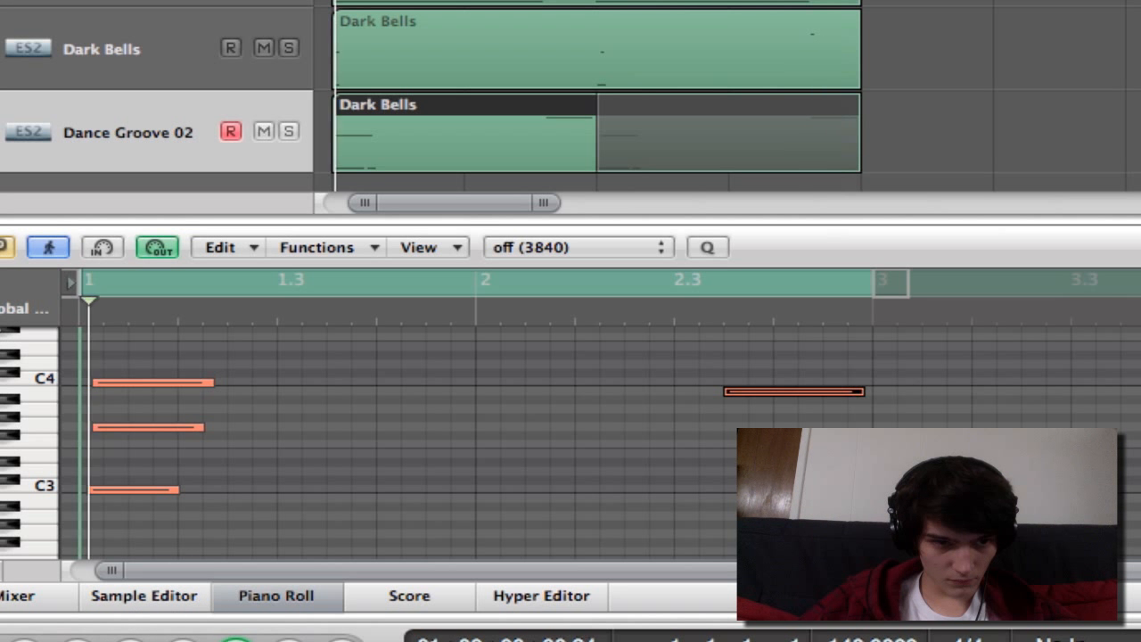
# Close the Piano Roll, select the Main Bass track and deselect its region.
pyautogui.click(134, 74)
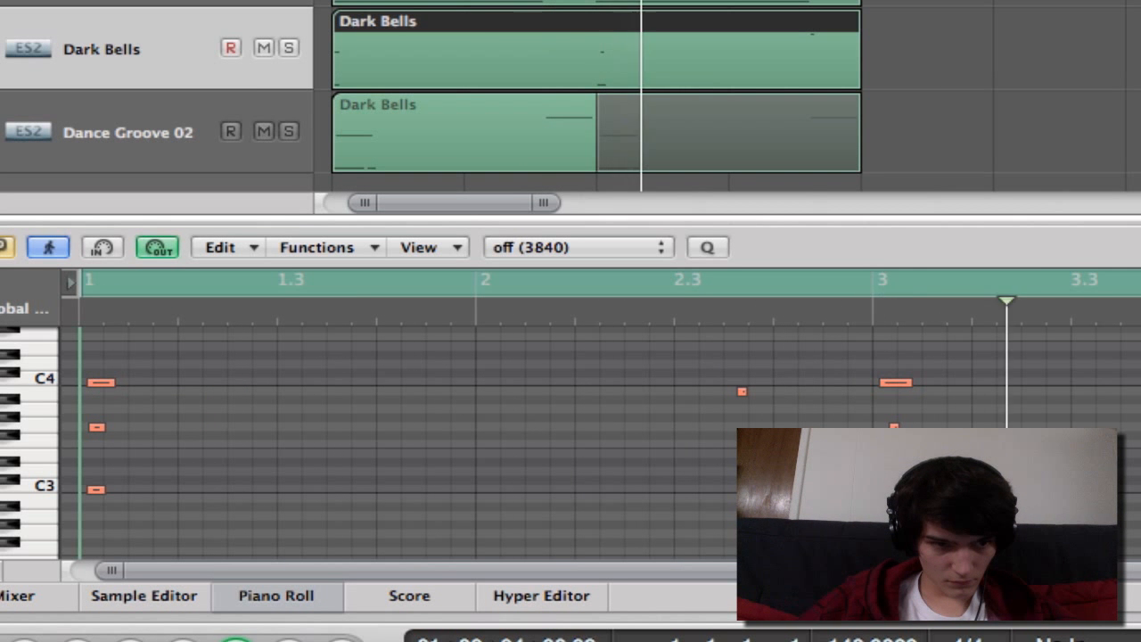
pyautogui.click(279, 595)
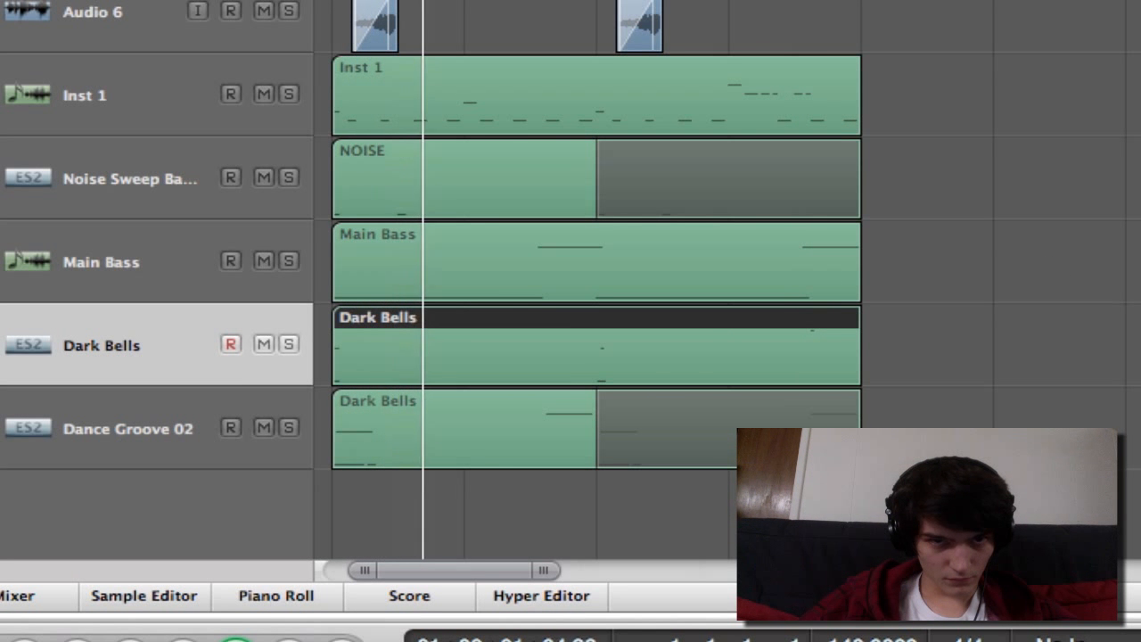
pyautogui.click(129, 245)
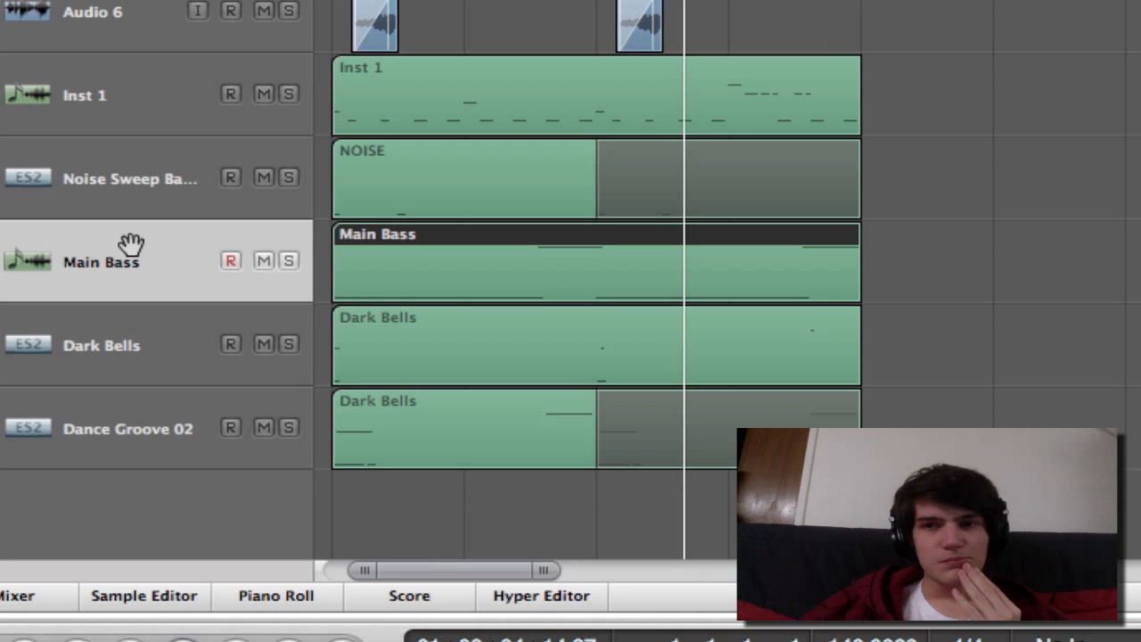
pyautogui.click(1115, 181)
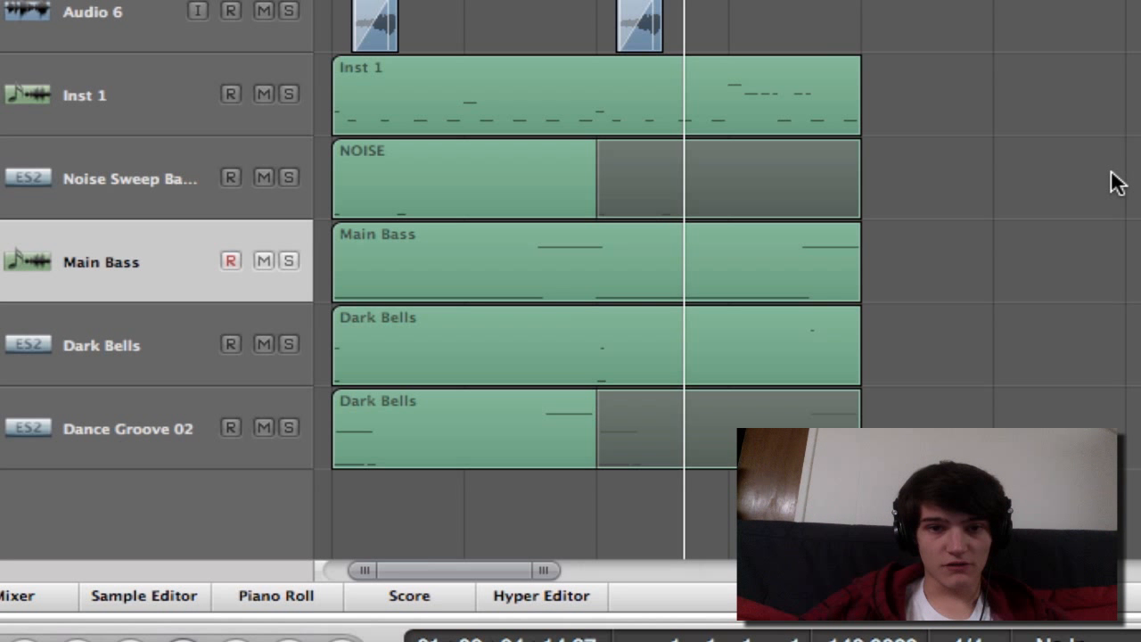
pyautogui.scroll(2, 1114, 181)
pyautogui.scroll(-1, 1114, 181)
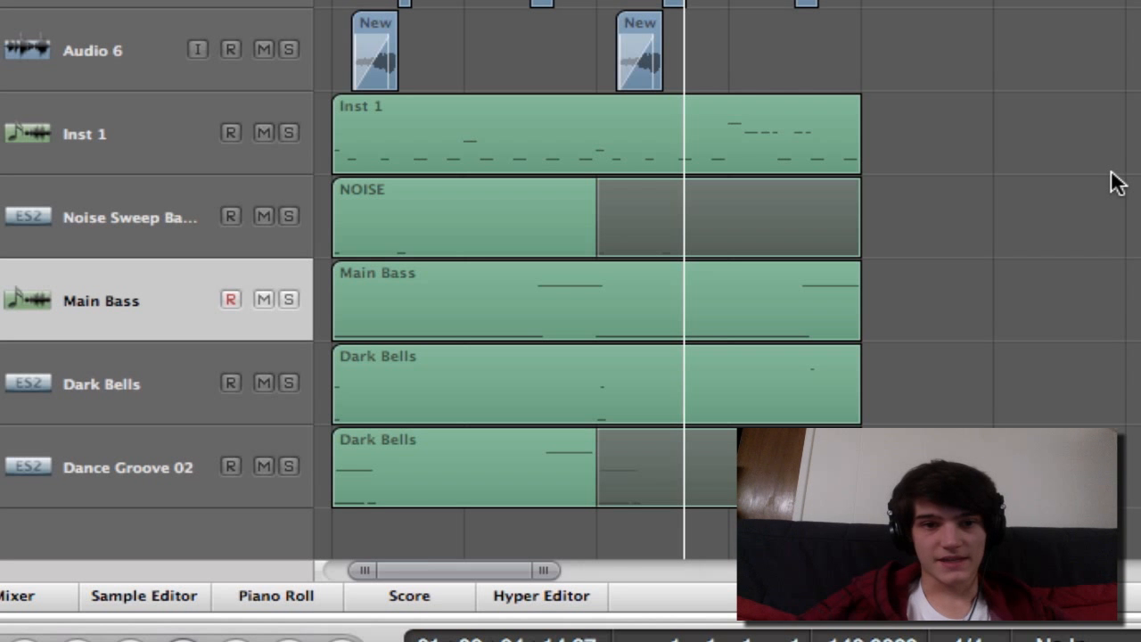
# Review the track levels, panning and output routing in the Mixer, then return to the full arrangement.
pyautogui.press('x')
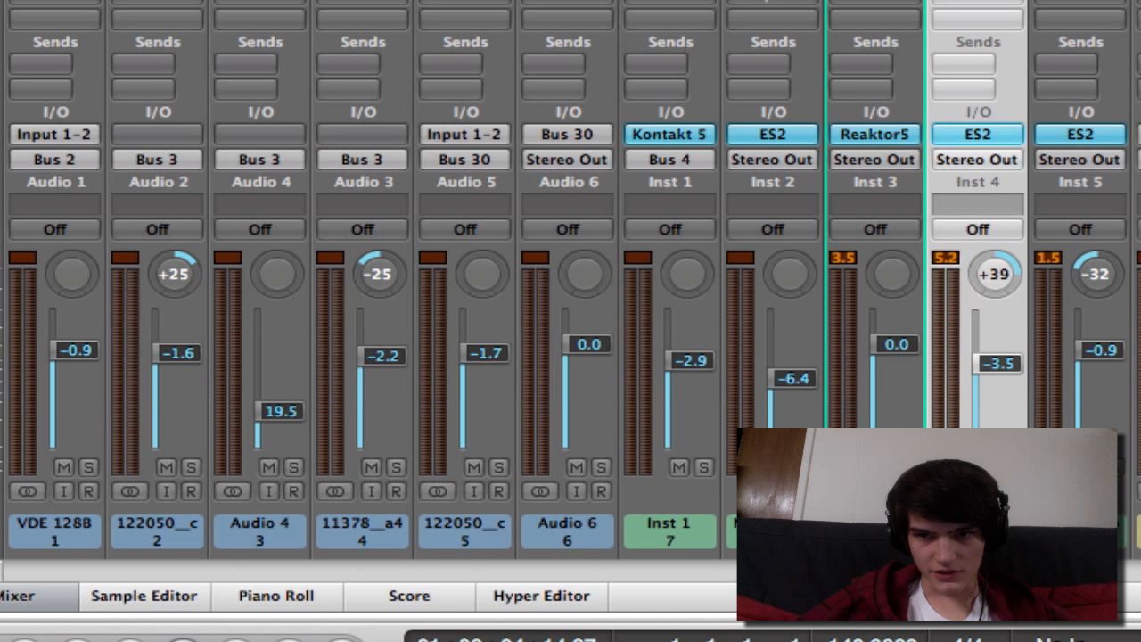
pyautogui.click(979, 570)
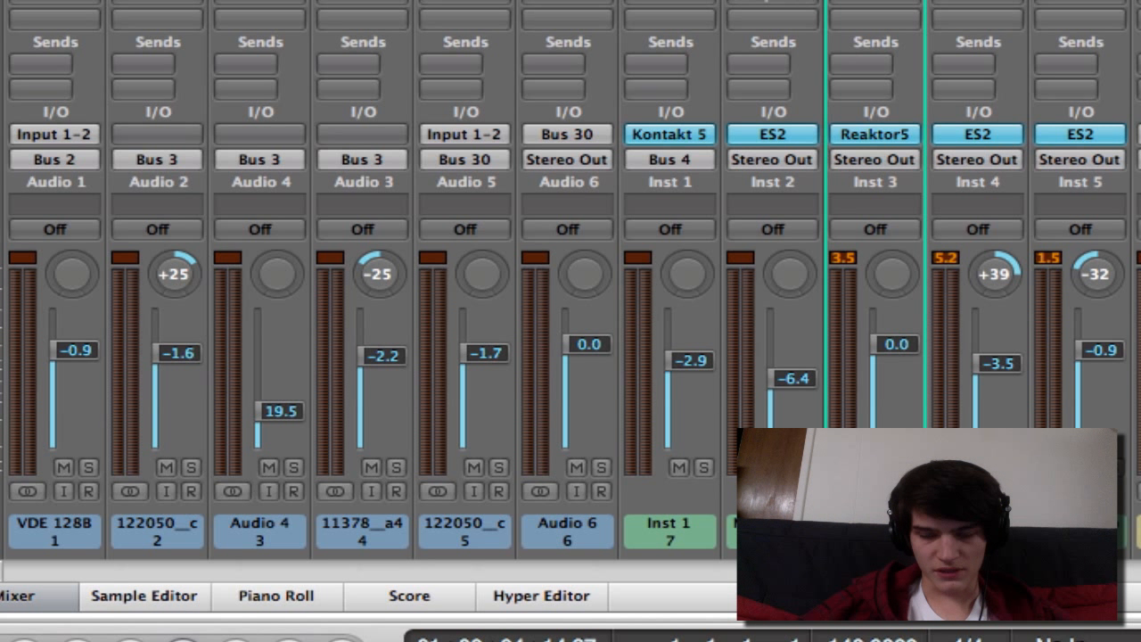
pyautogui.doubleClick(1138, 523)
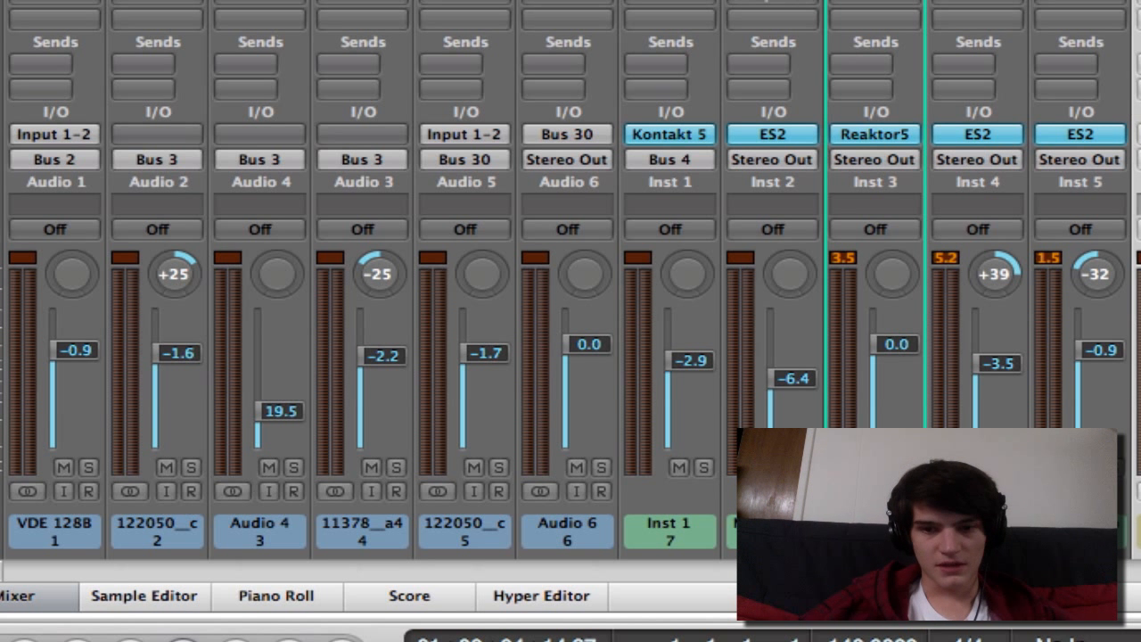
pyautogui.write('D')
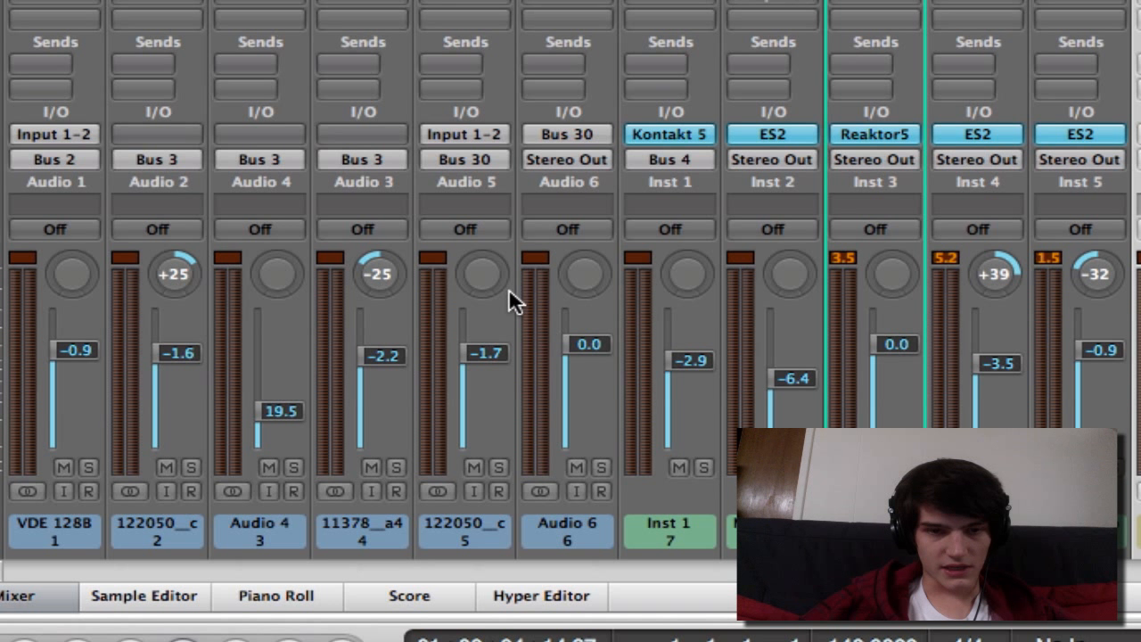
pyautogui.click(9, 595)
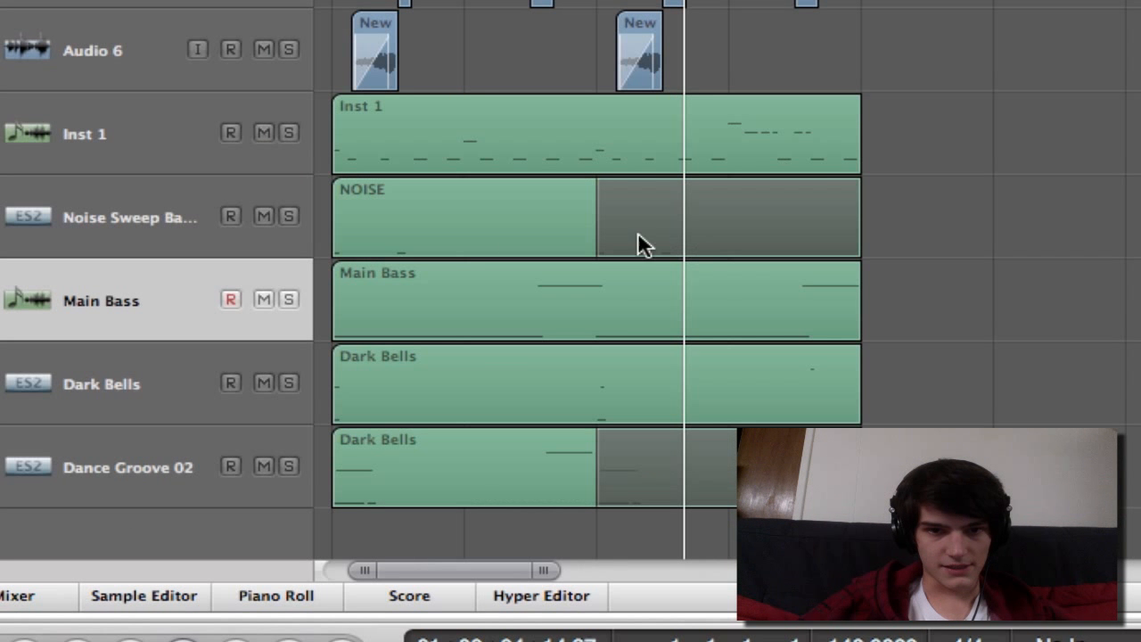